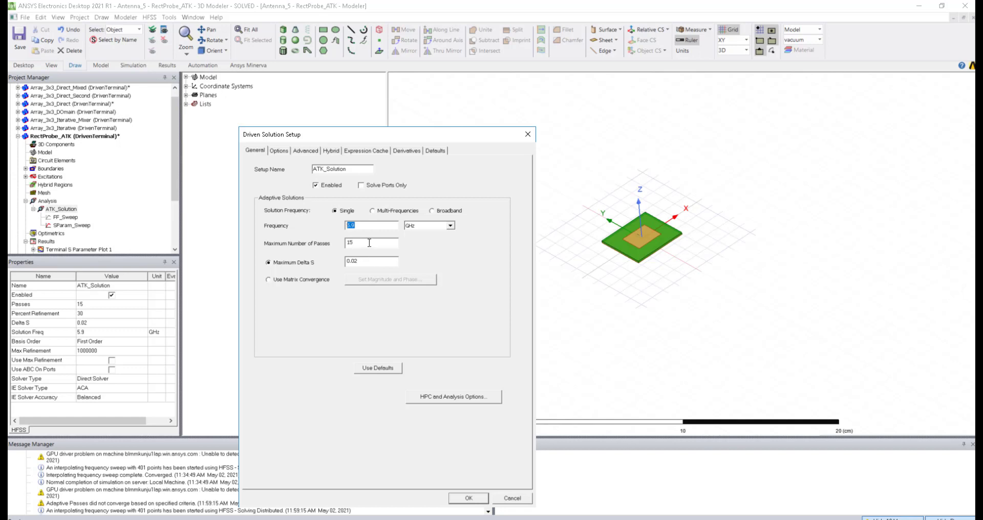
drag(369, 243, 340, 243)
double_click(361, 240)
click(362, 261)
Step: Open the Local analysis configuration from HPC and Analysis Options to view its localhost entry
click(440, 399)
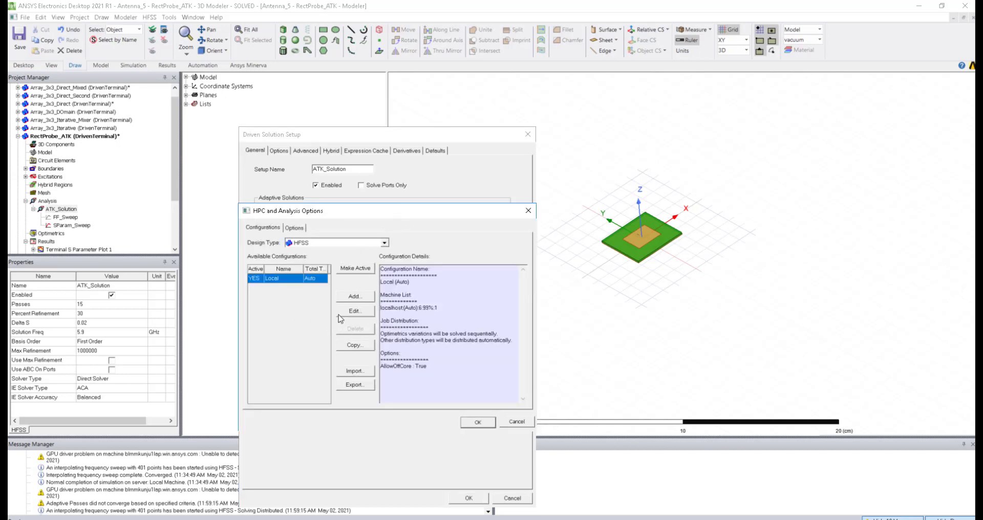
click(353, 313)
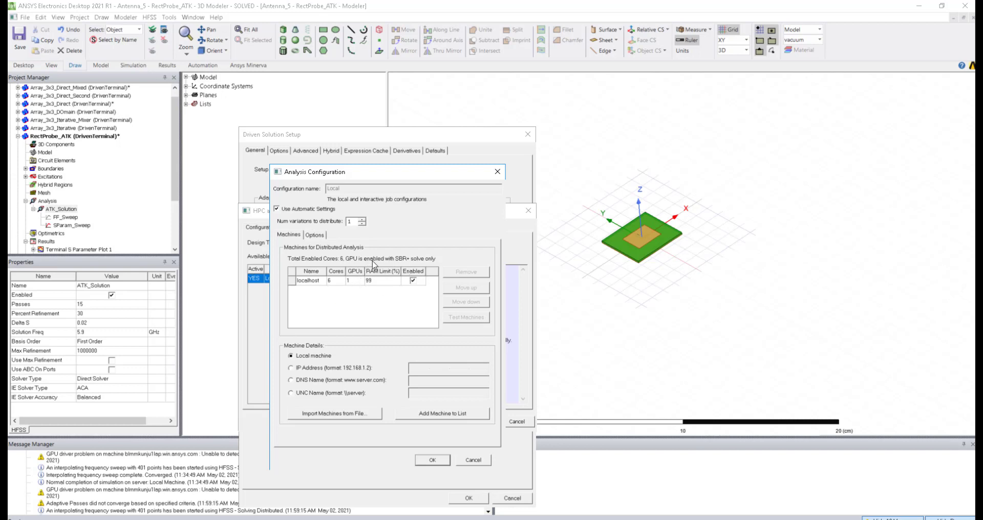
Step: Launch Task Manager from the taskbar and maximize its window
right_click(495, 519)
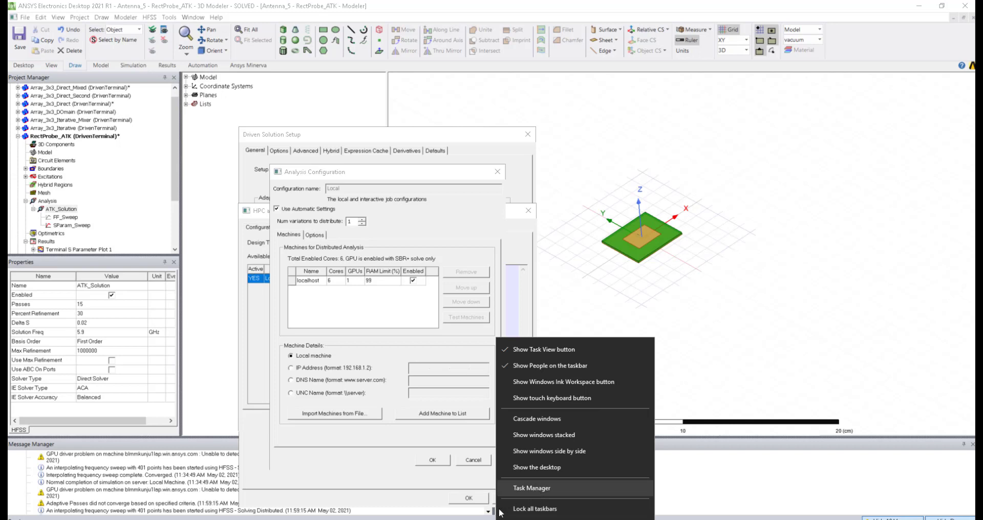
click(533, 488)
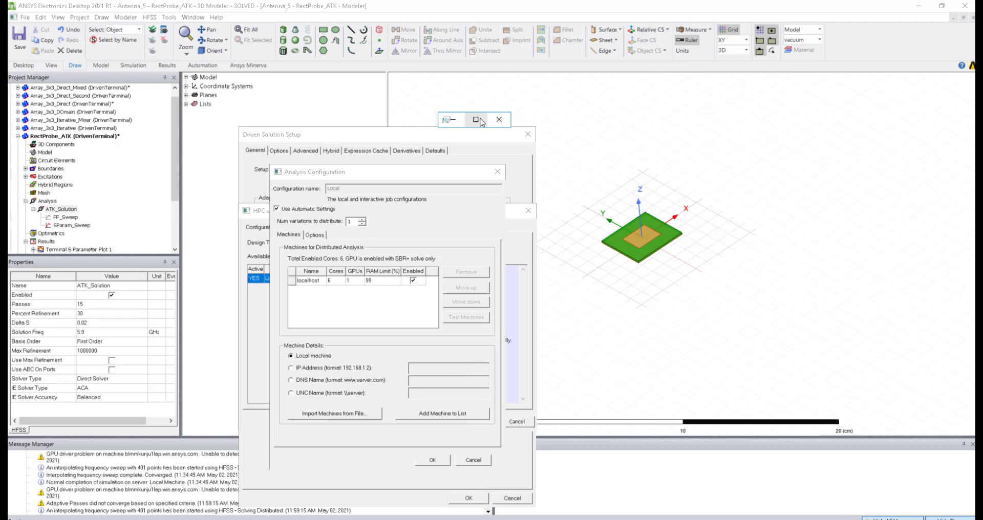
click(478, 121)
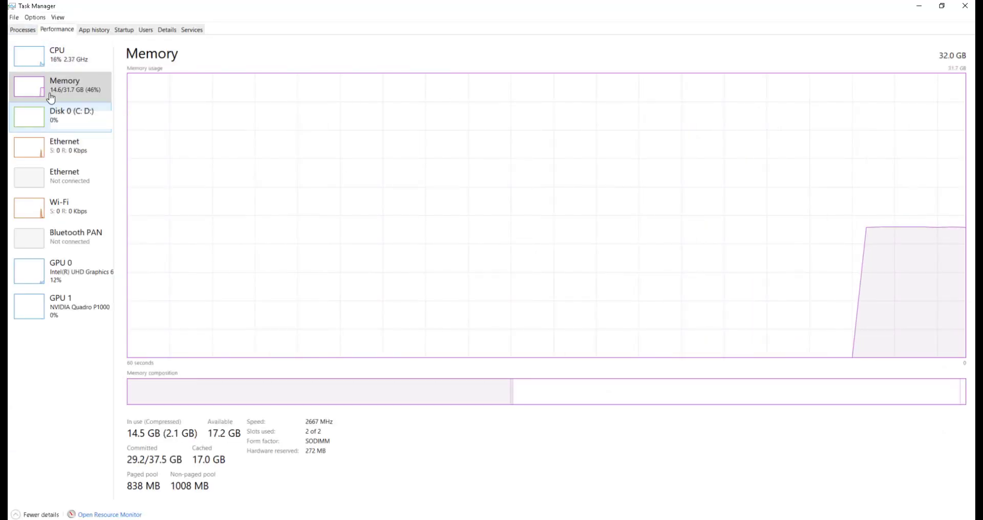
Step: Review the CPU and Memory performance graphs, then minimize Task Manager to return to HFSS
click(47, 62)
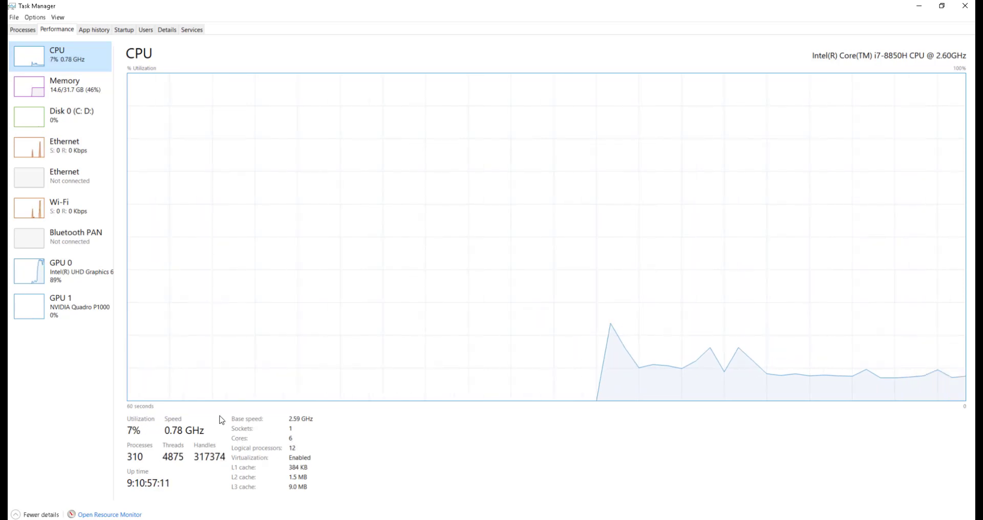
click(75, 92)
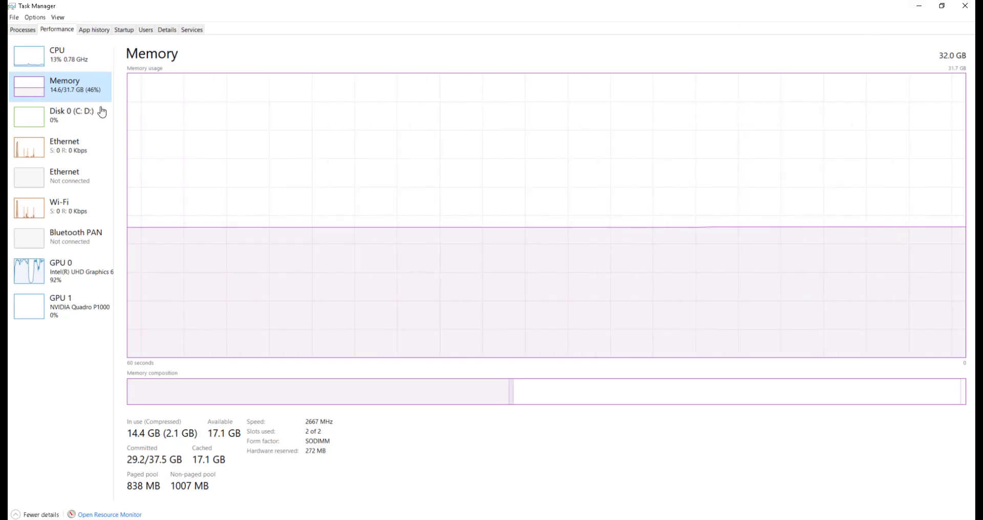
click(87, 68)
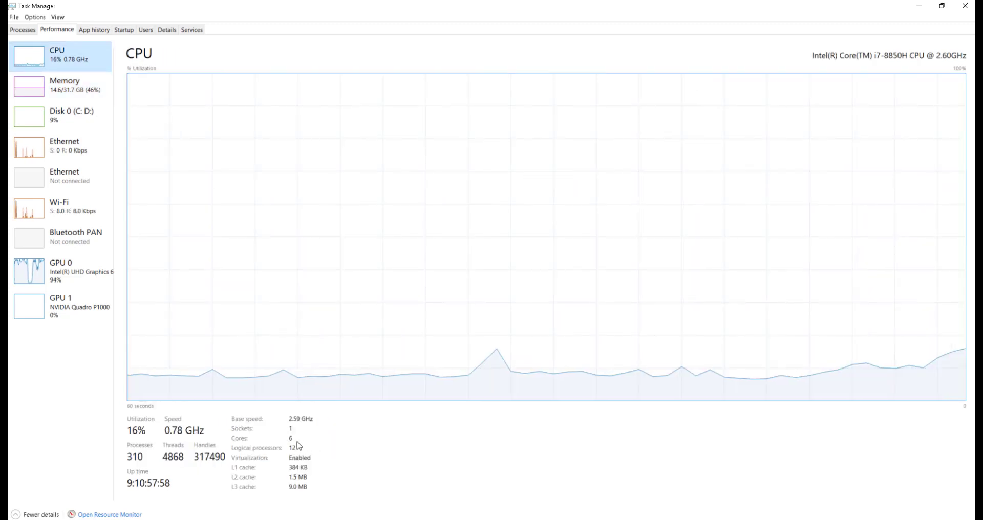
click(926, 11)
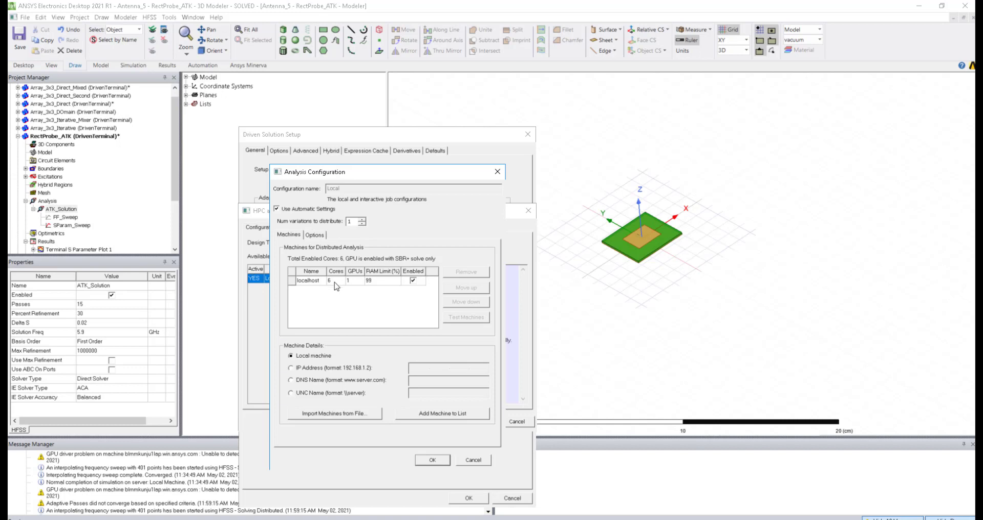
Step: Close Analysis Configuration and HPC options unchanged, back to the 0.02 Maximum Delta S setting
click(335, 282)
click(387, 282)
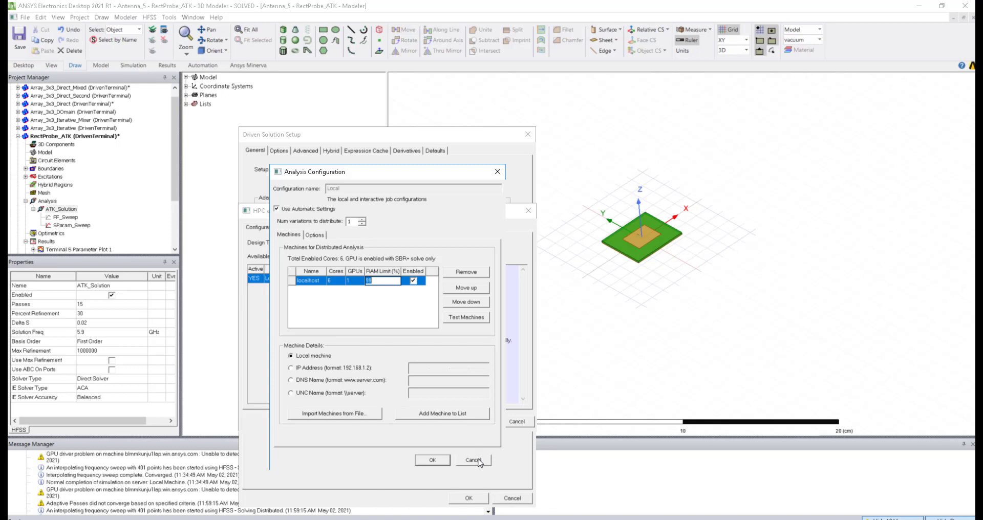
click(497, 171)
click(528, 211)
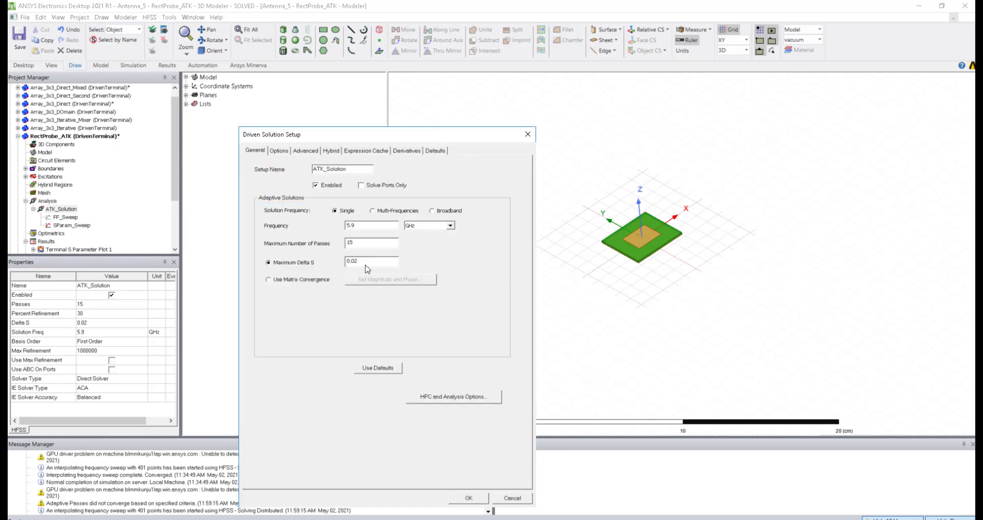
drag(366, 261, 337, 260)
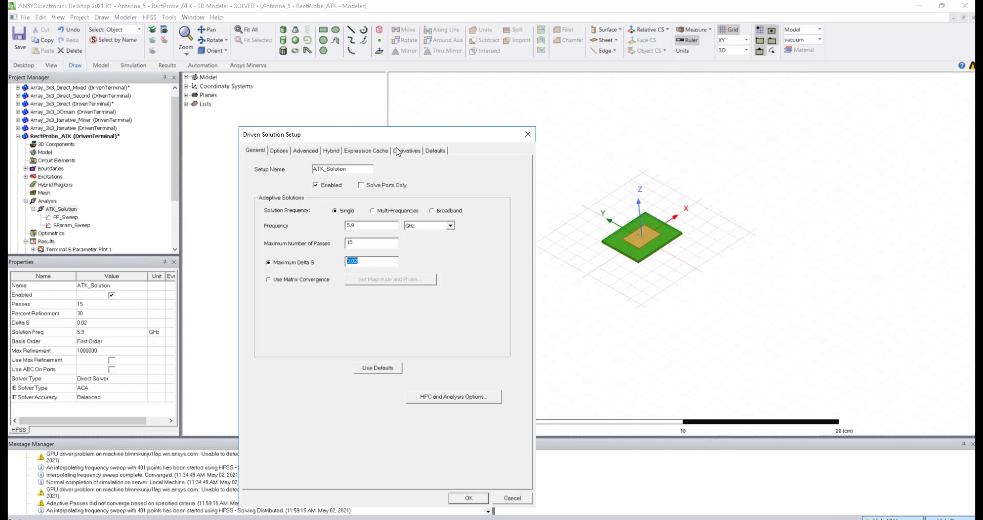
Step: Add the Antenna Parameters quantity RadiationEfficiency to ATK_Solution's expression cache
click(367, 151)
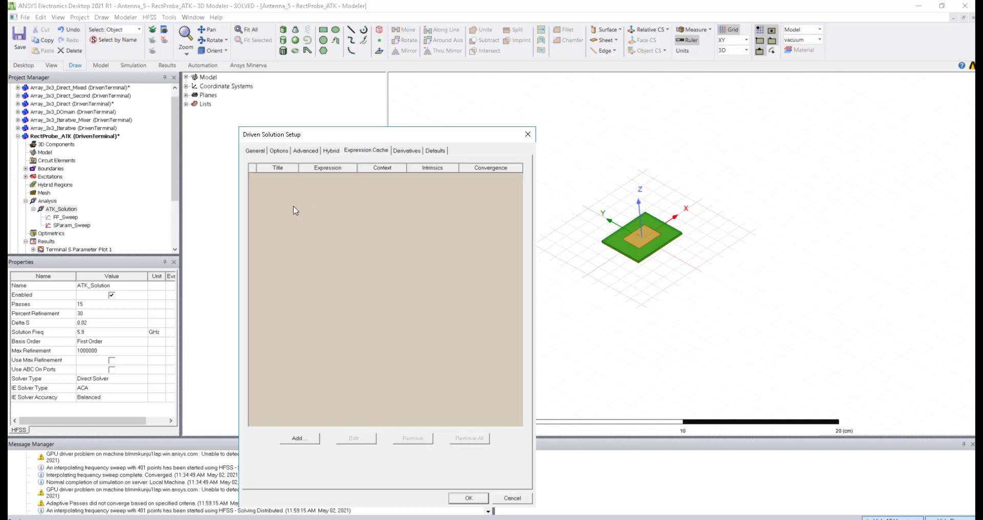
click(302, 441)
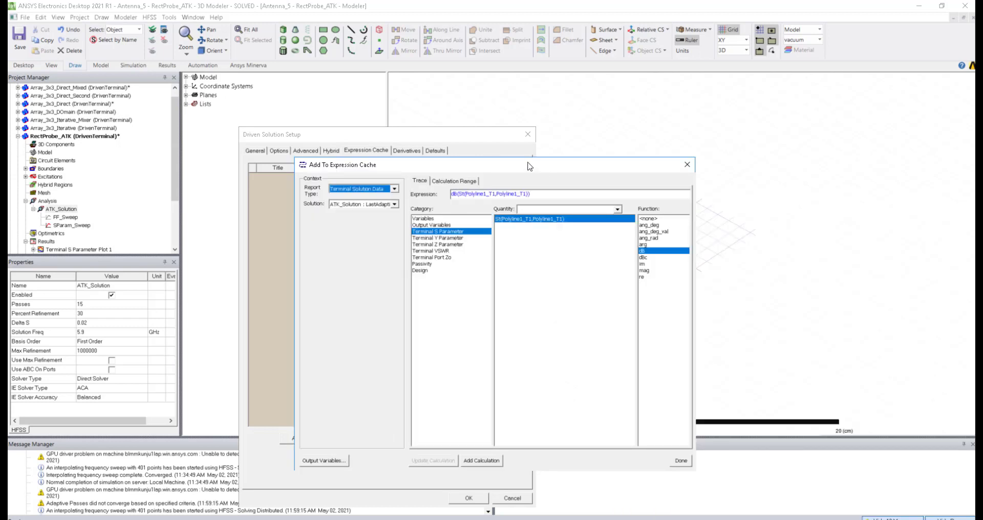
drag(527, 166, 675, 125)
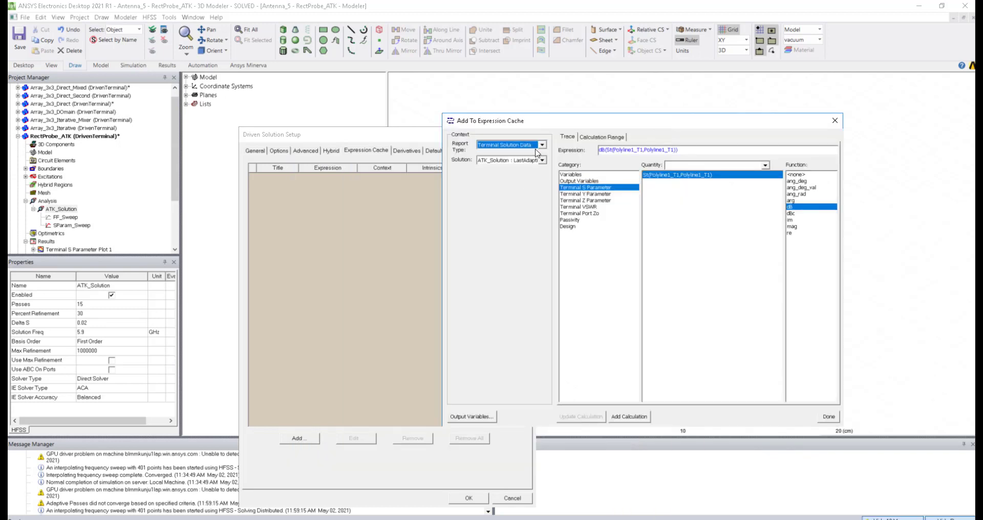
click(543, 145)
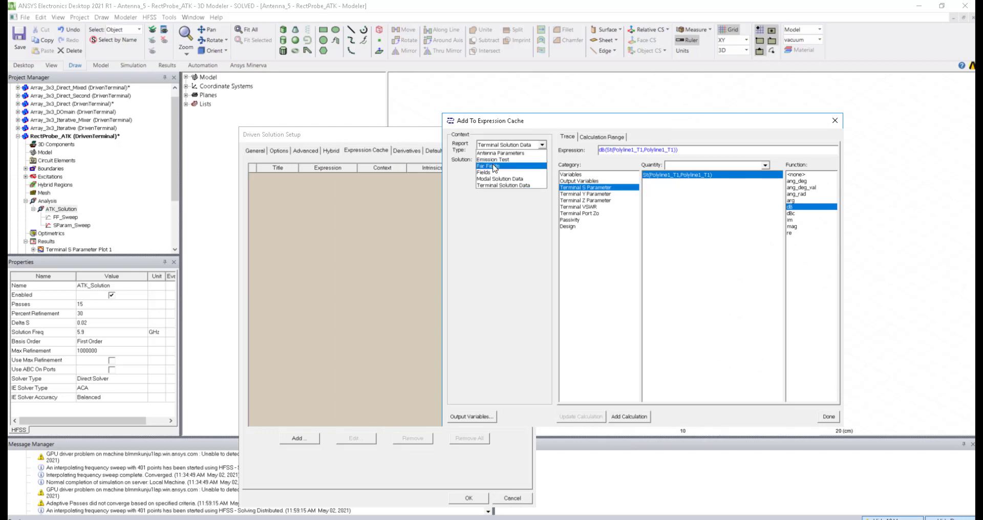
click(506, 154)
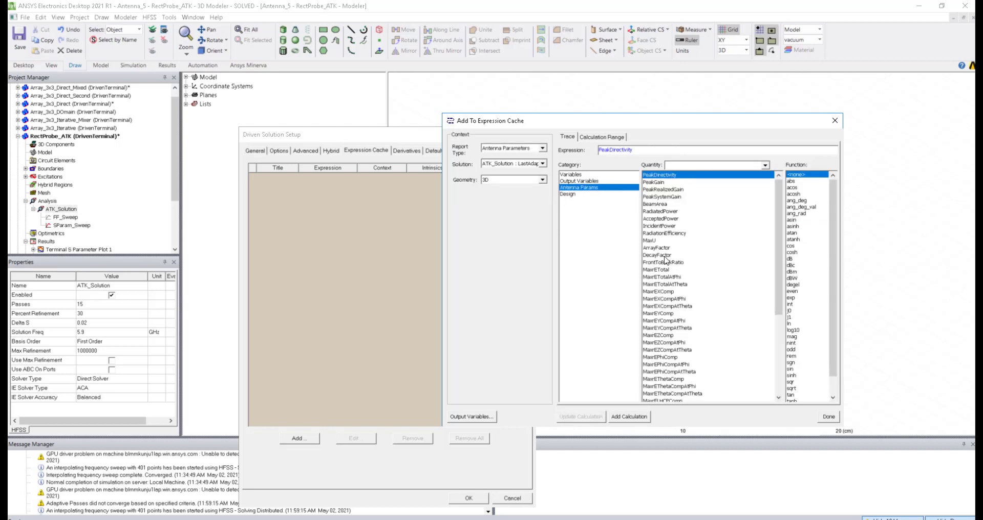
click(663, 233)
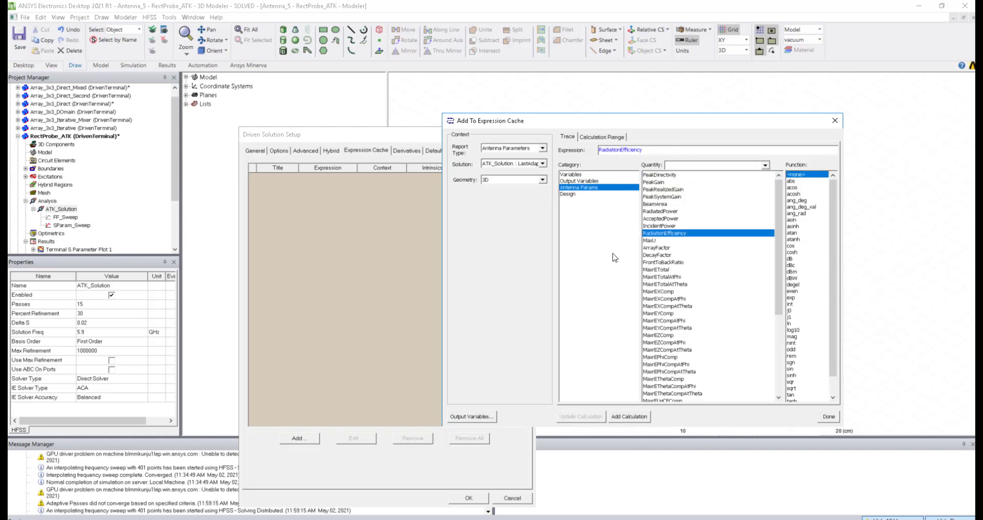
click(638, 417)
click(837, 419)
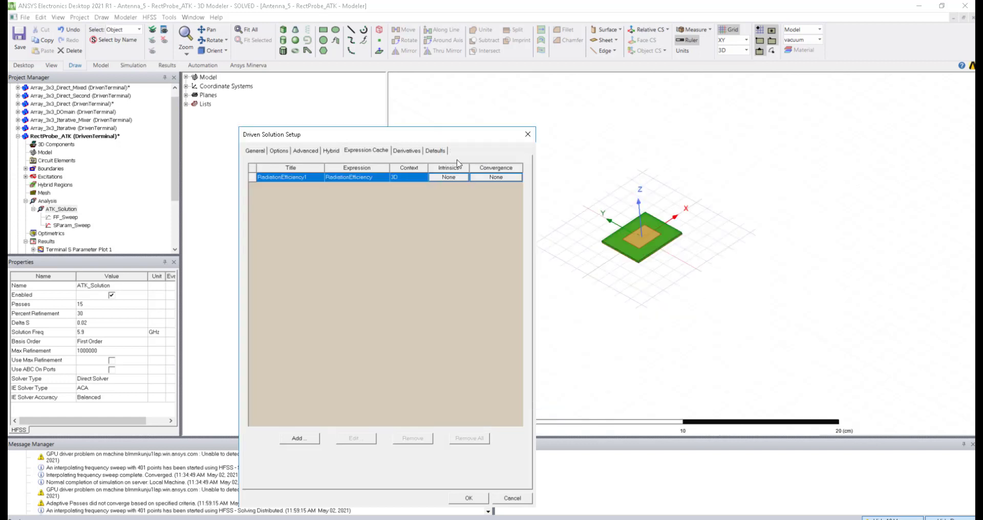
Step: Use RadiationEfficiency1 for convergence with a 1 % maximum delta and save the setup
click(496, 178)
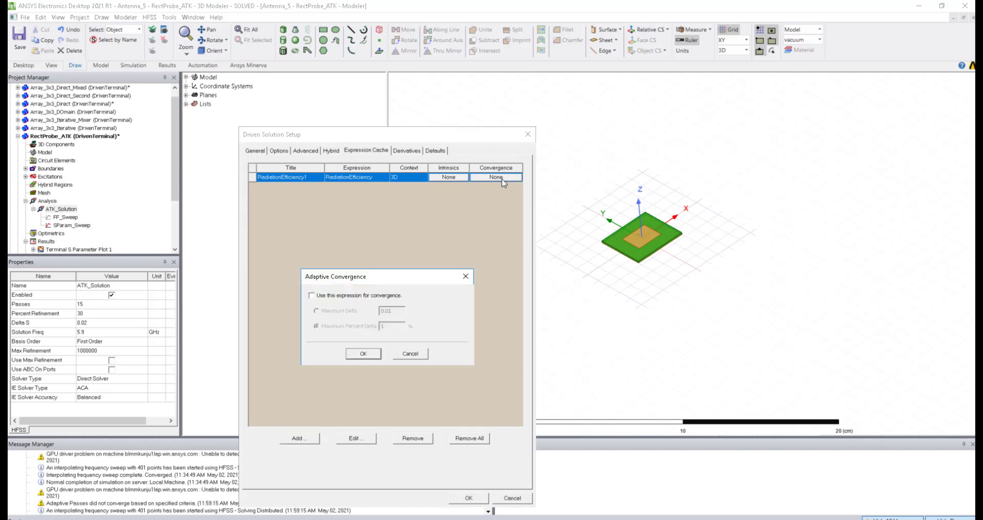
click(312, 296)
double_click(392, 326)
click(366, 357)
click(468, 498)
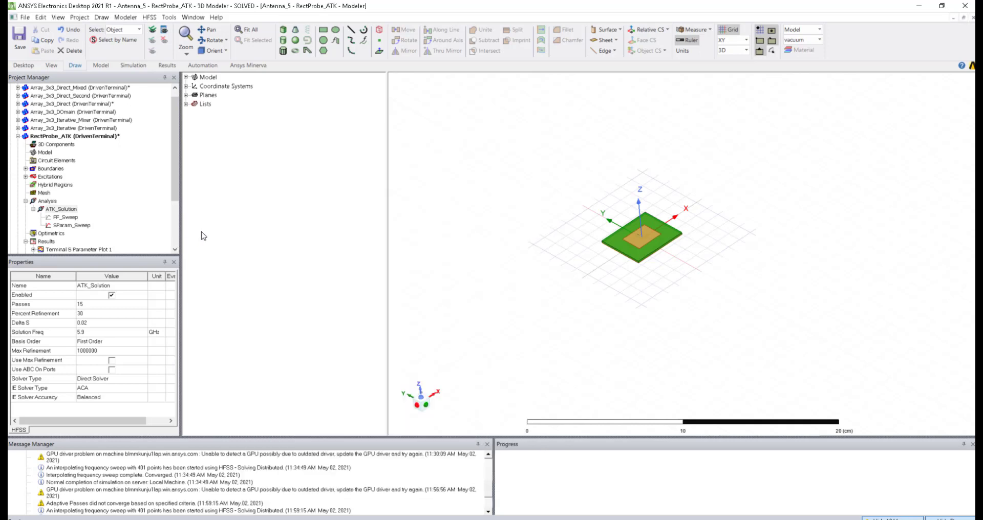
Step: Recheck the ATK_Solution setup, cancel it, then bring up the How_To_Reduce_RAM&SimTime_in_HFSS presentation
click(63, 209)
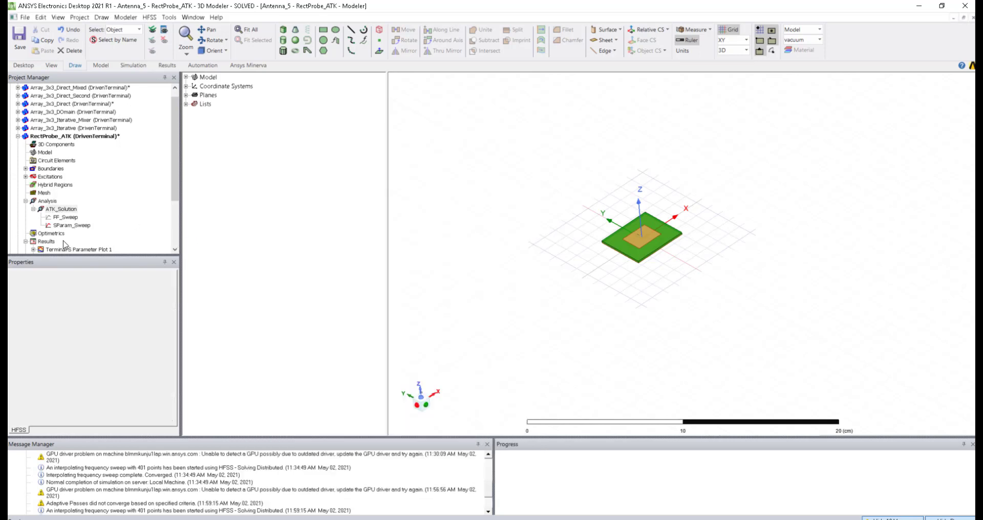
double_click(61, 210)
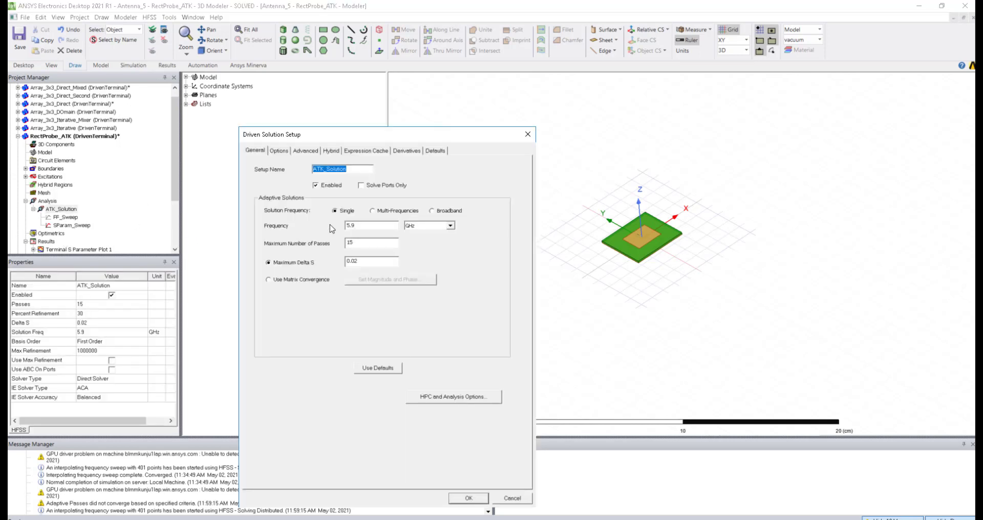
drag(368, 257, 339, 263)
click(506, 498)
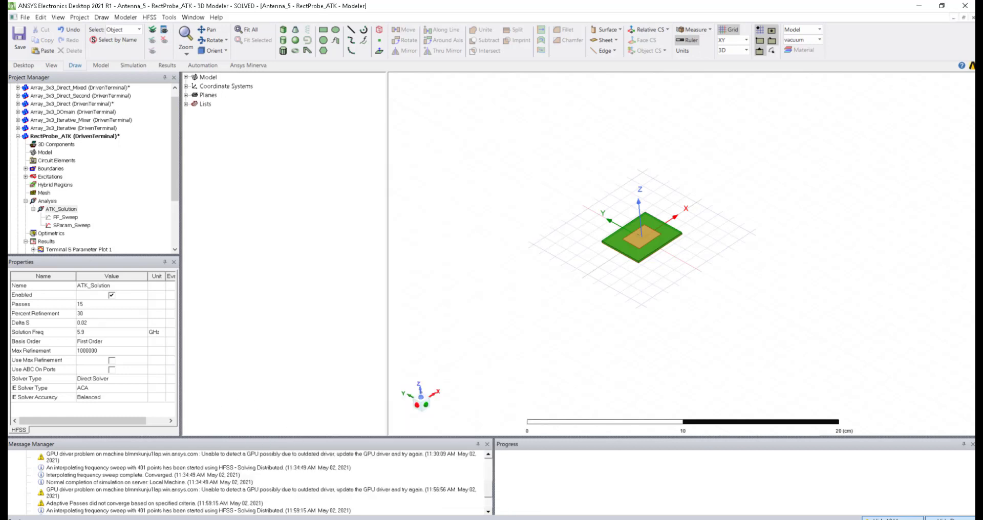
click(358, 519)
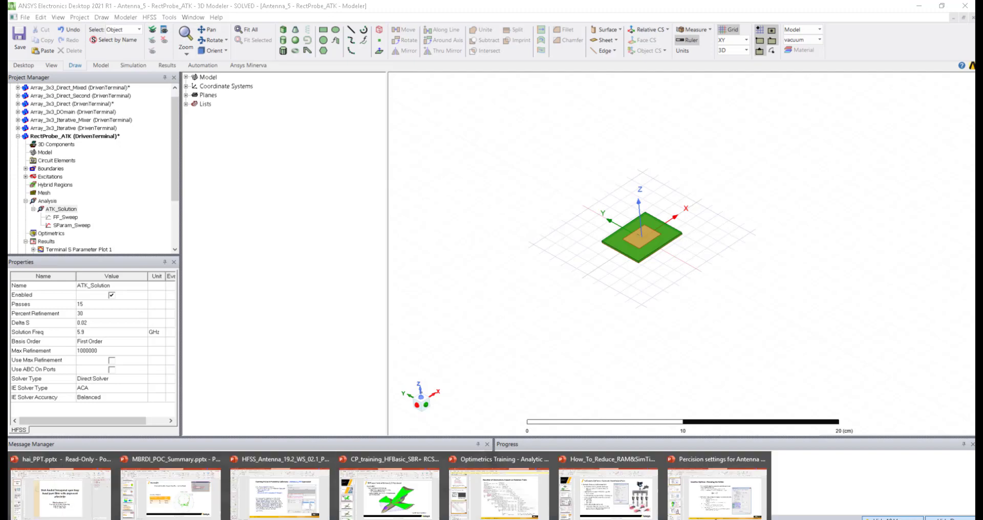
click(610, 492)
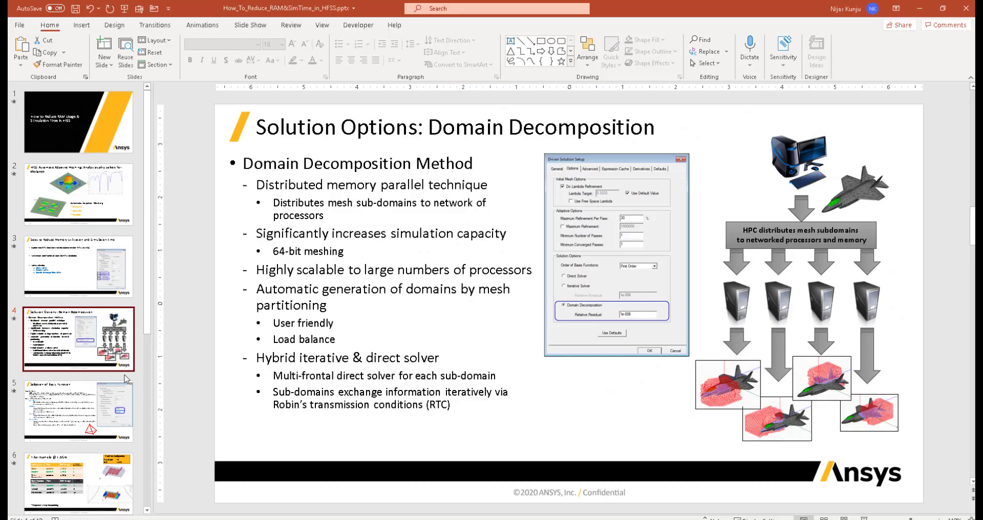
Step: Start the slide show from slide 4 and advance to the Selection of Basis Function slide
click(865, 518)
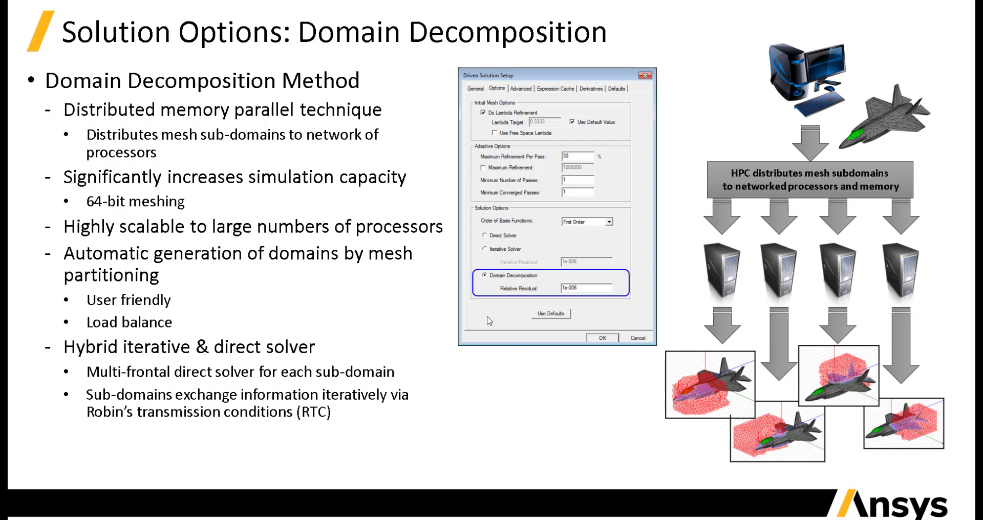
click(373, 295)
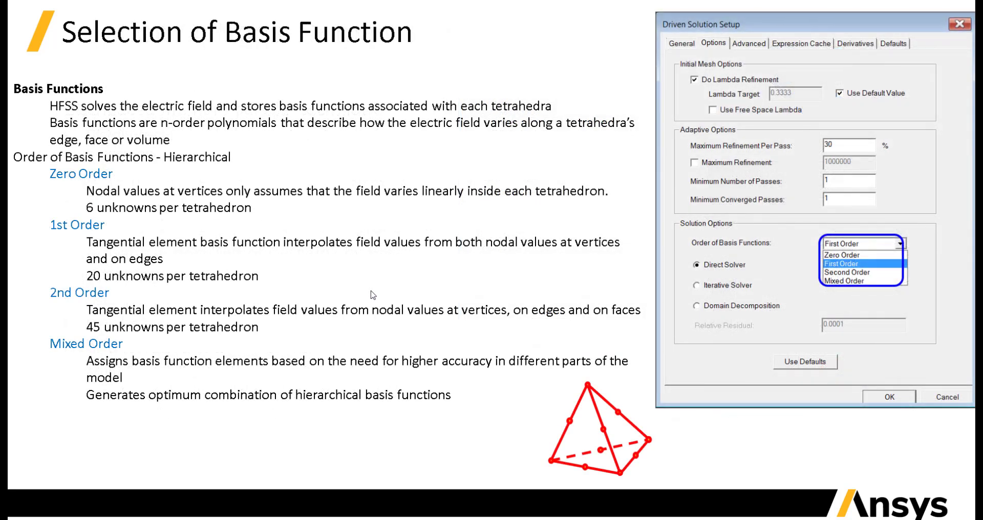
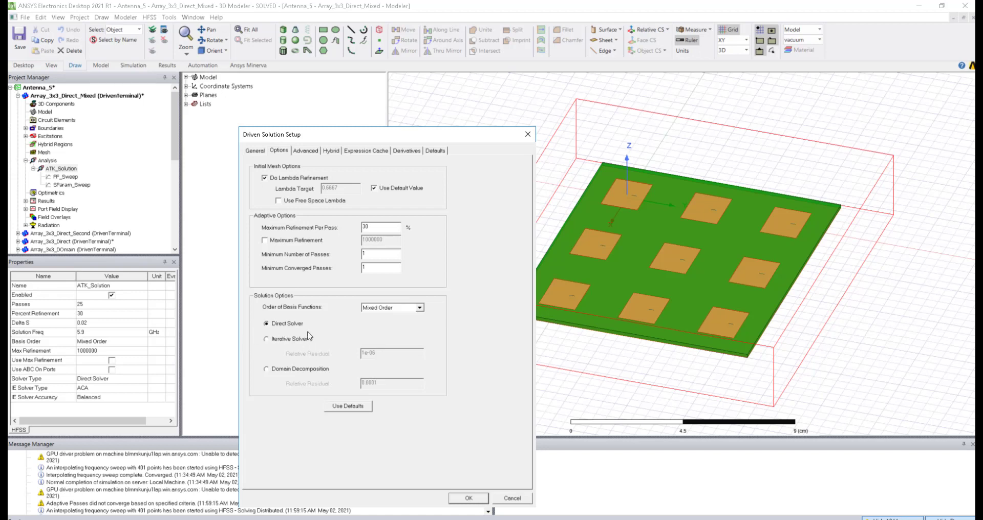
Step: Cancel the open setup, switch to WR22_5pole_filter and select its Direct_First setup
click(511, 498)
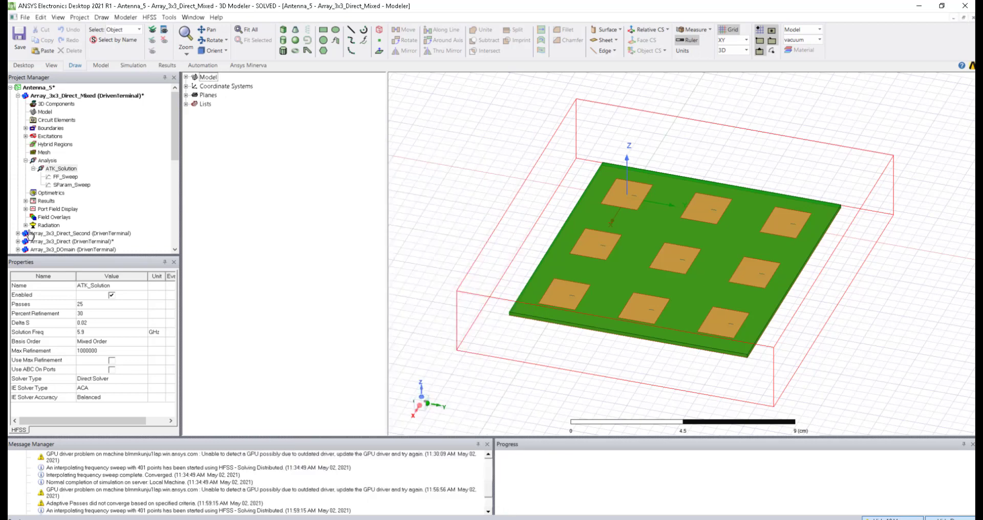
scroll(64, 230, down, 5)
scroll(60, 205, down, 5)
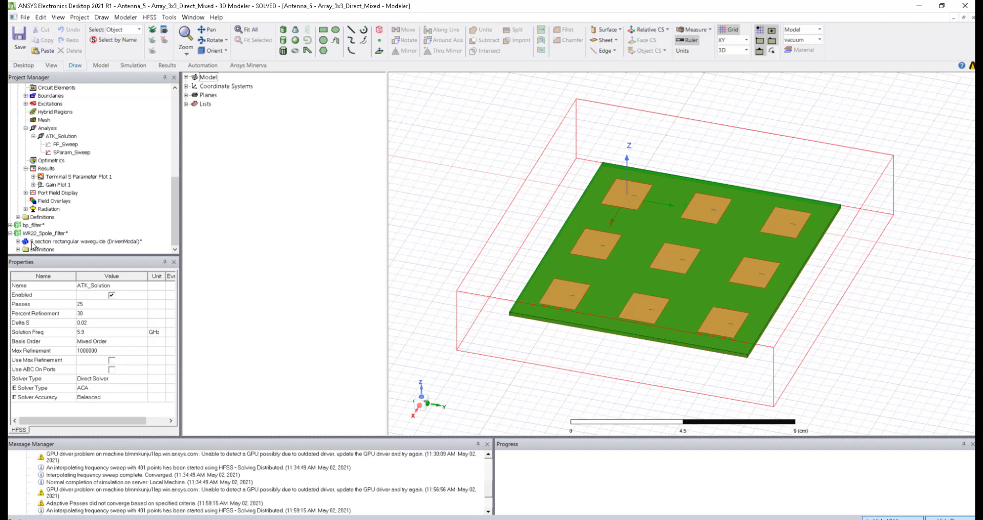
click(29, 244)
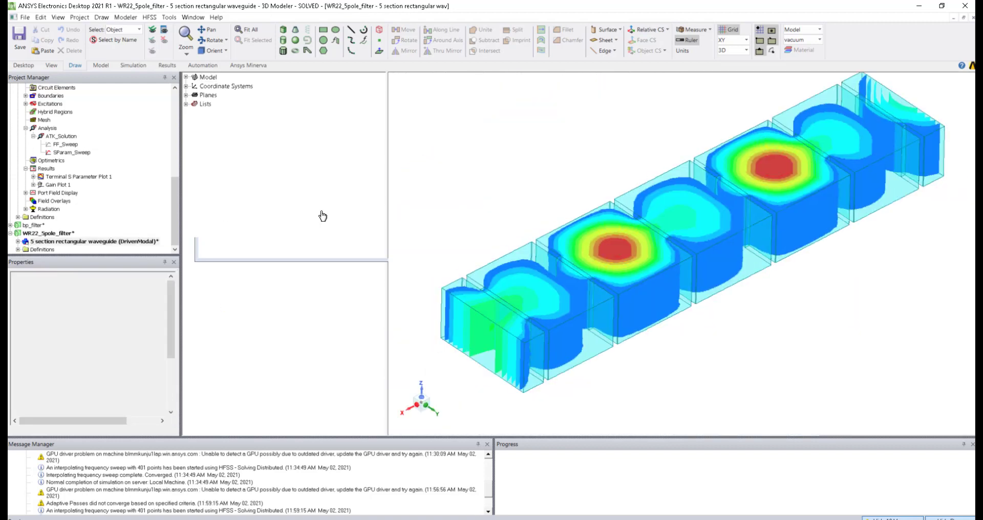
scroll(560, 201, down, 4)
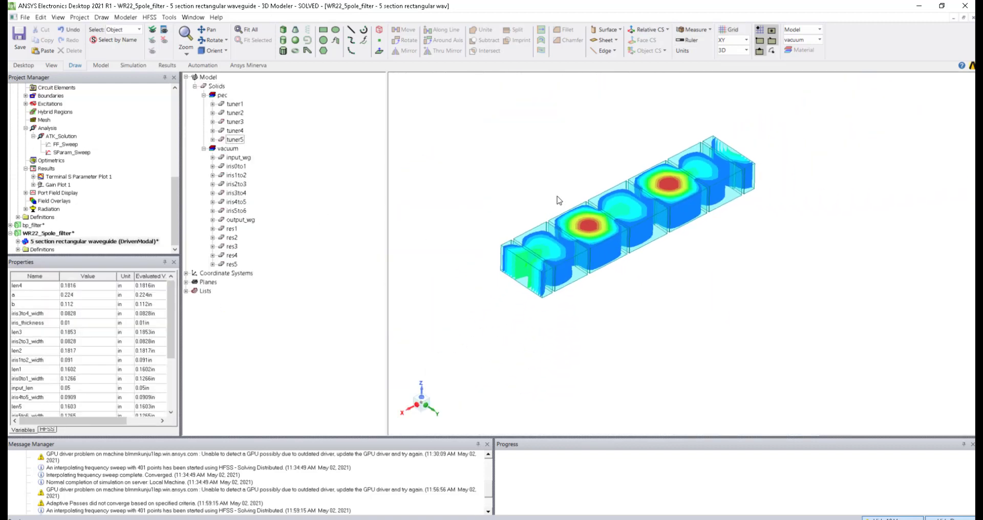
click(19, 242)
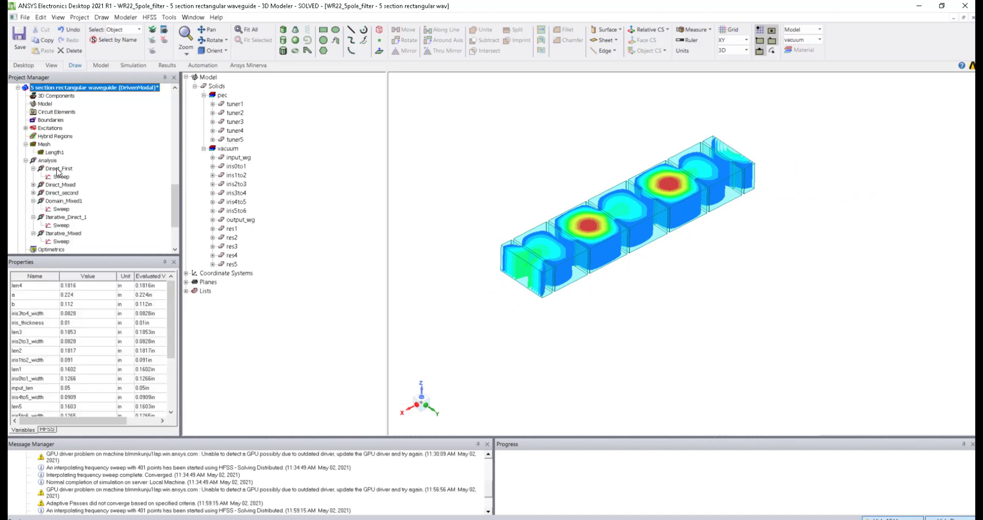
scroll(41, 154, up, 6)
scroll(49, 136, down, 8)
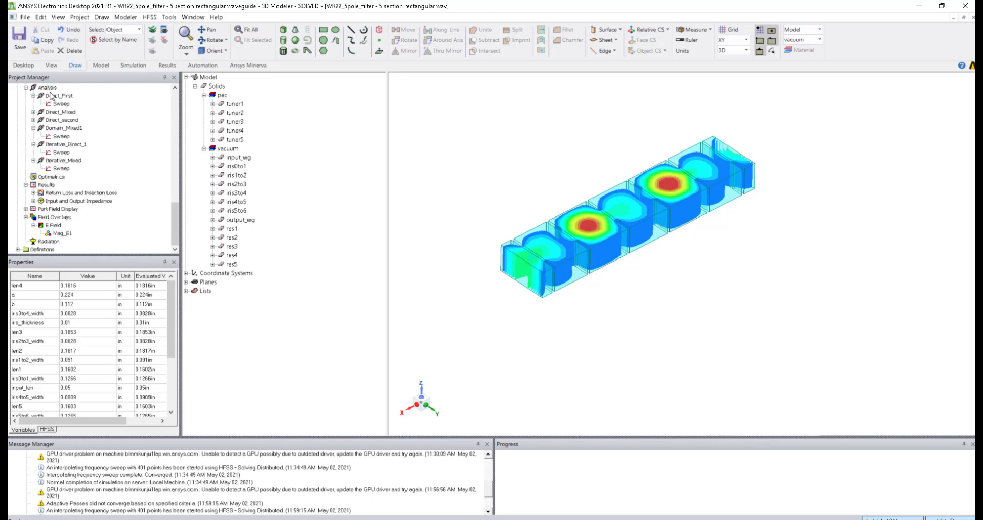
click(51, 96)
Step: Review Direct_First's Options and General tabs, then cancel the setup unchanged
double_click(51, 97)
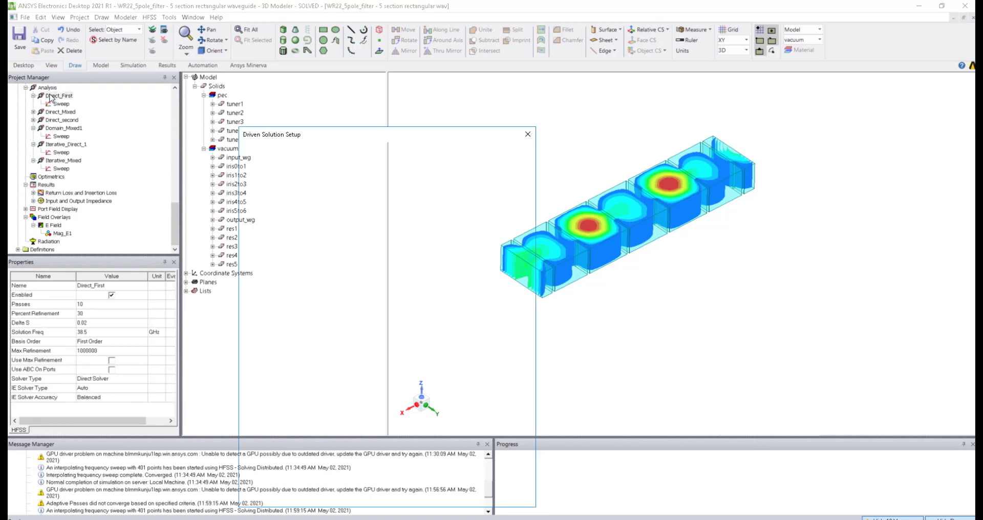
click(279, 150)
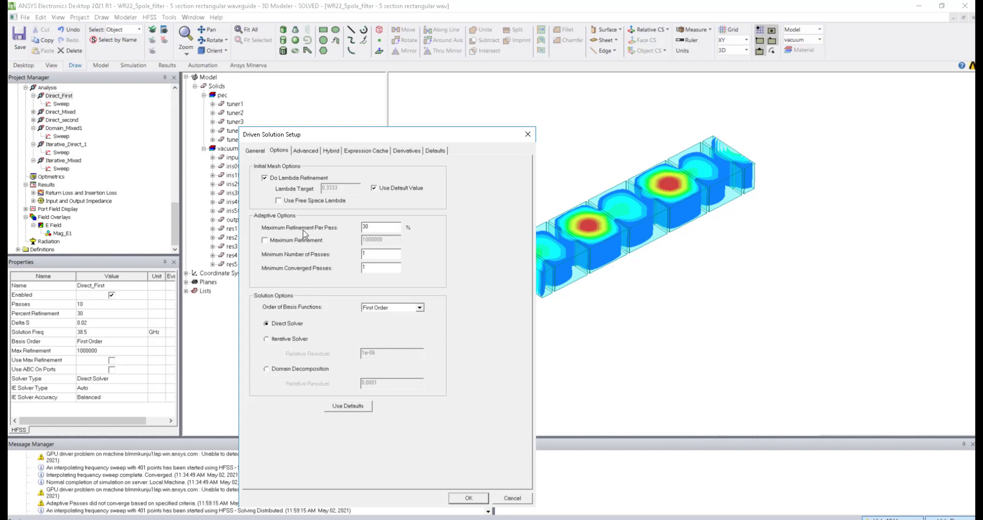
click(254, 150)
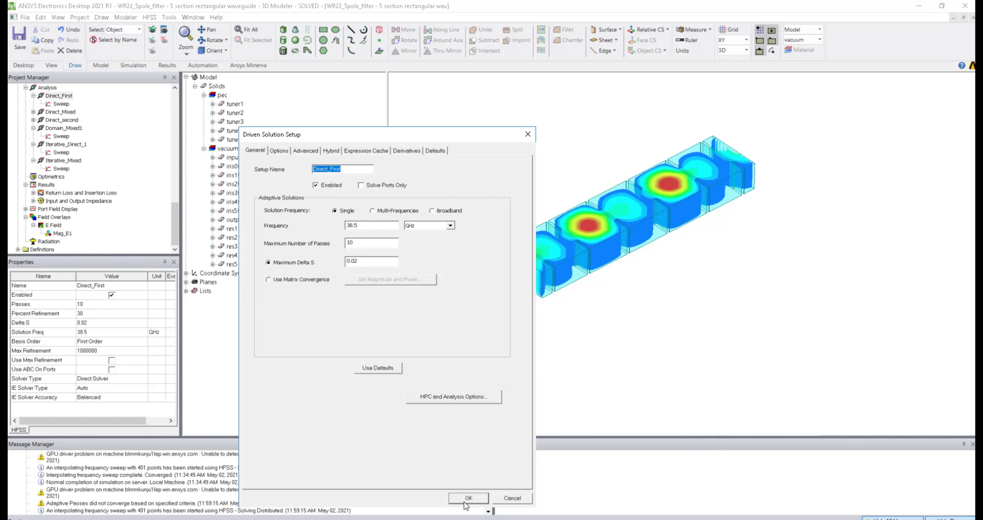
click(279, 150)
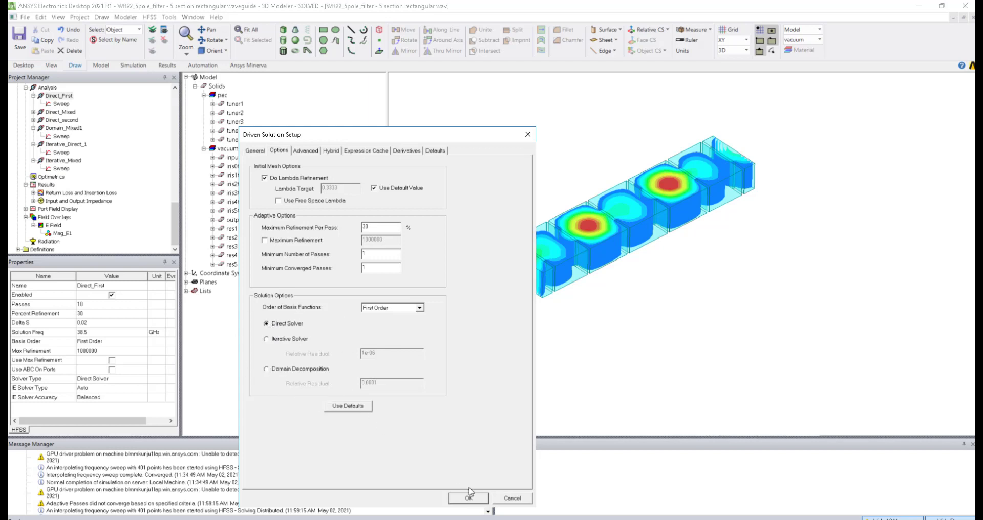
click(523, 499)
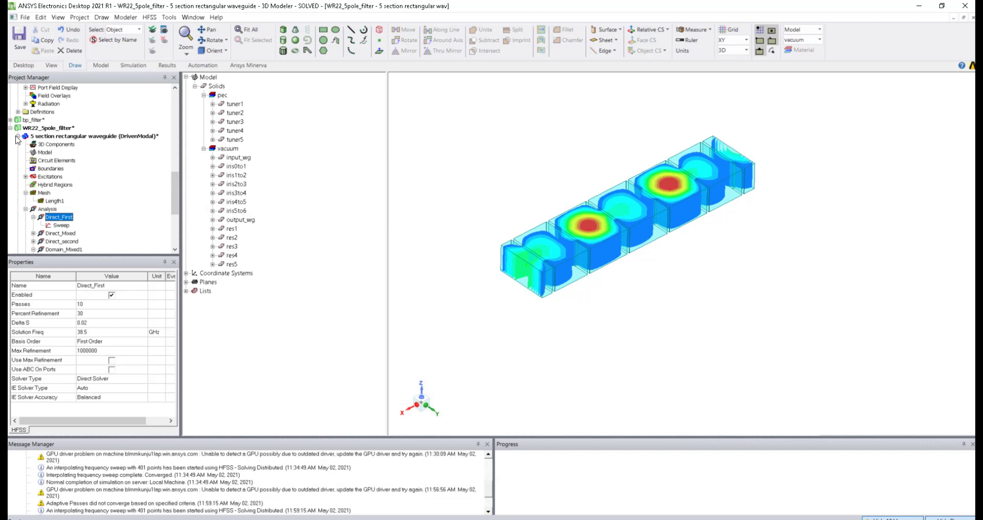
Step: Collapse the waveguide design and view bp_filter's HFSSDesign_Direct_Mixed E-field plot from a rotated angle
click(17, 137)
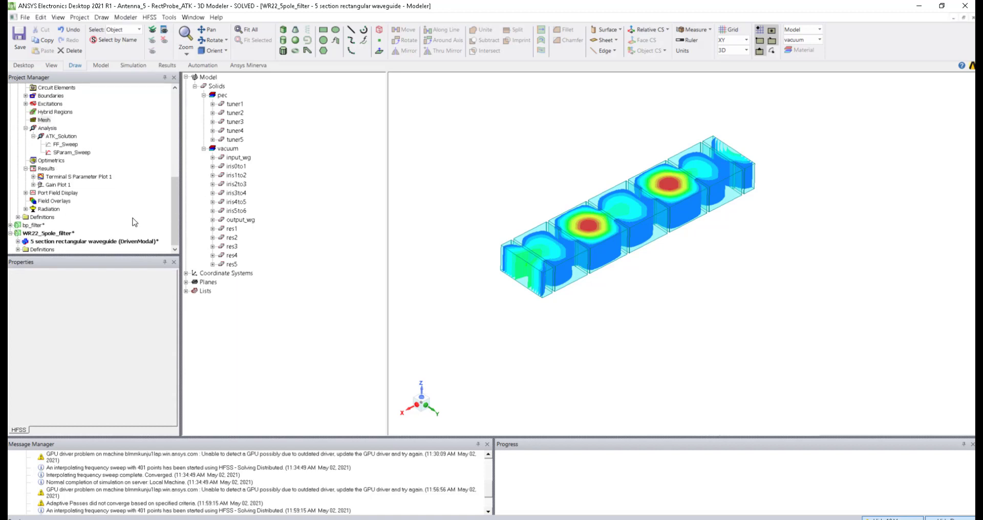
click(82, 217)
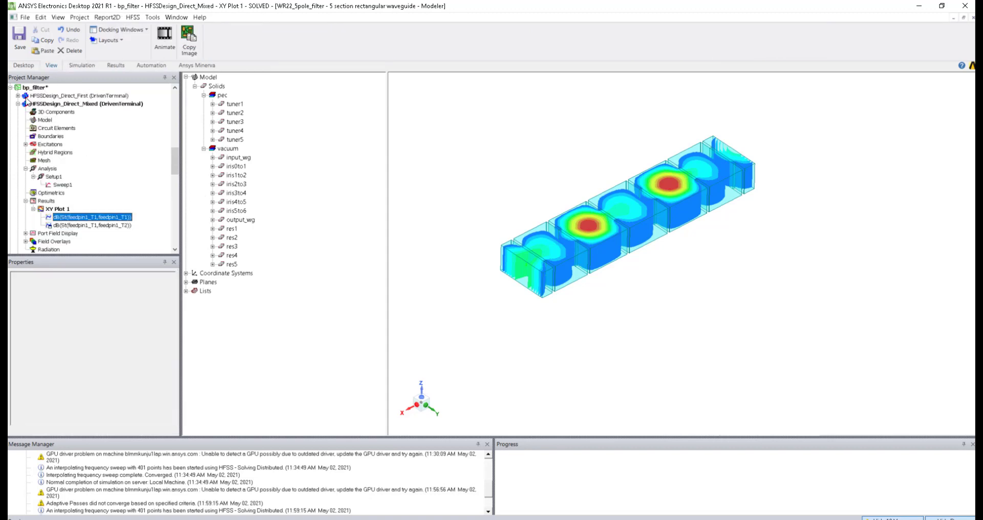
click(43, 104)
alt+drag(553, 312, 489, 312)
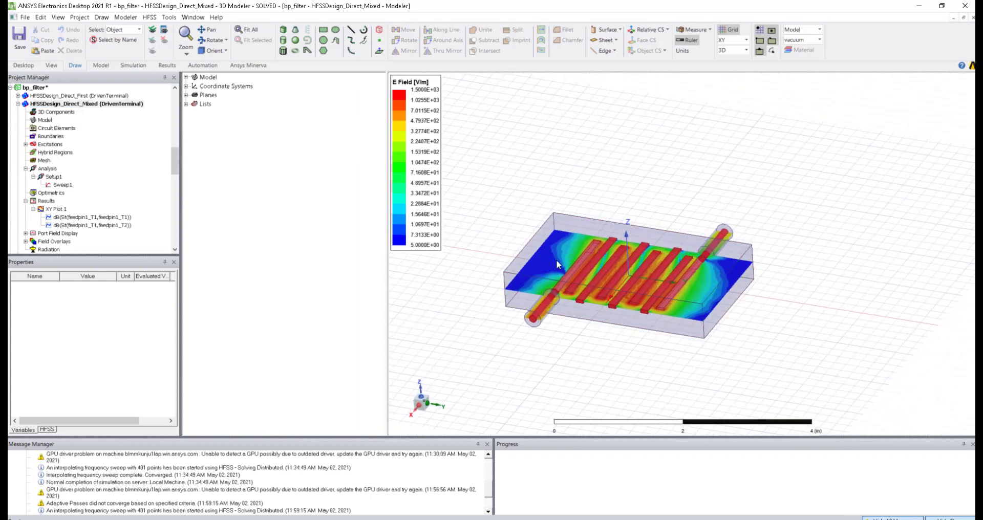
click(25, 18)
Step: Browse the HFSS Antennas examples and preview the helical_antenna project
click(39, 45)
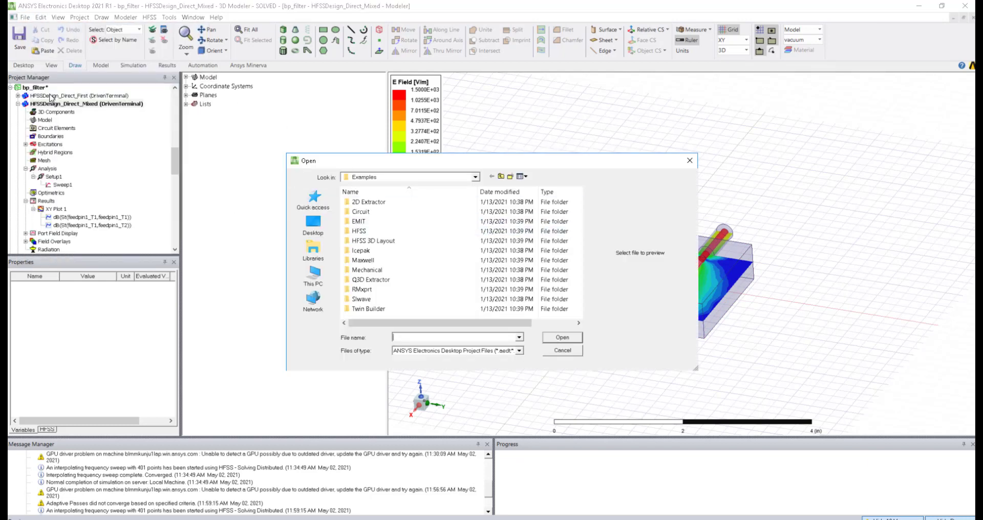
double_click(357, 233)
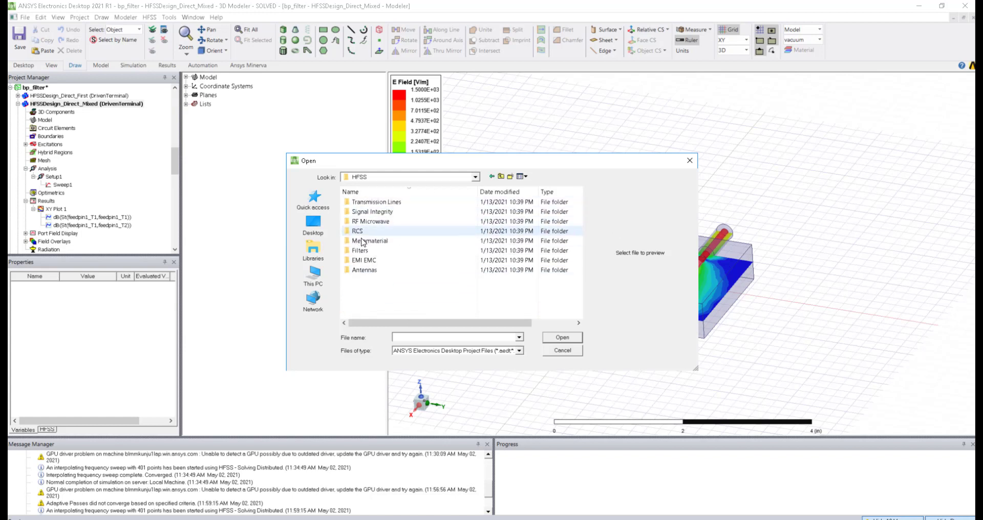
double_click(357, 270)
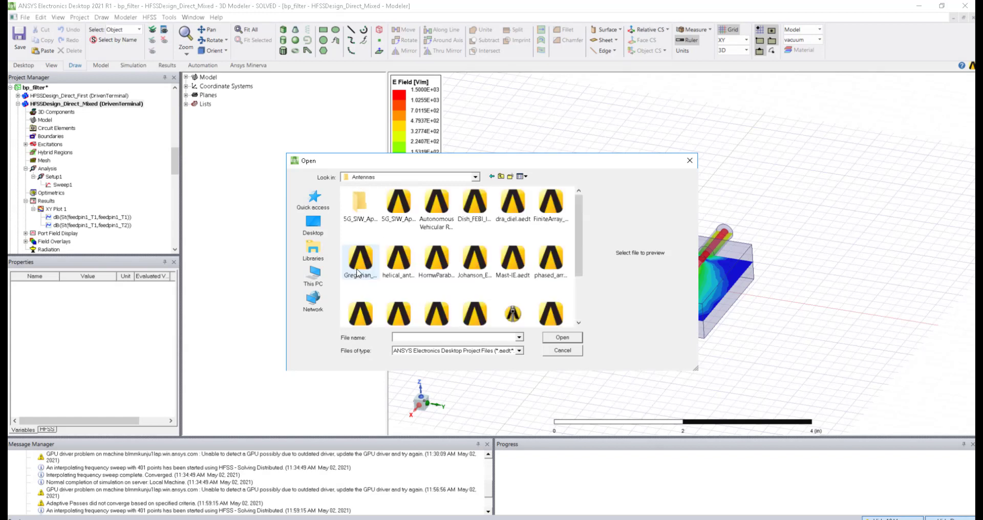
click(398, 267)
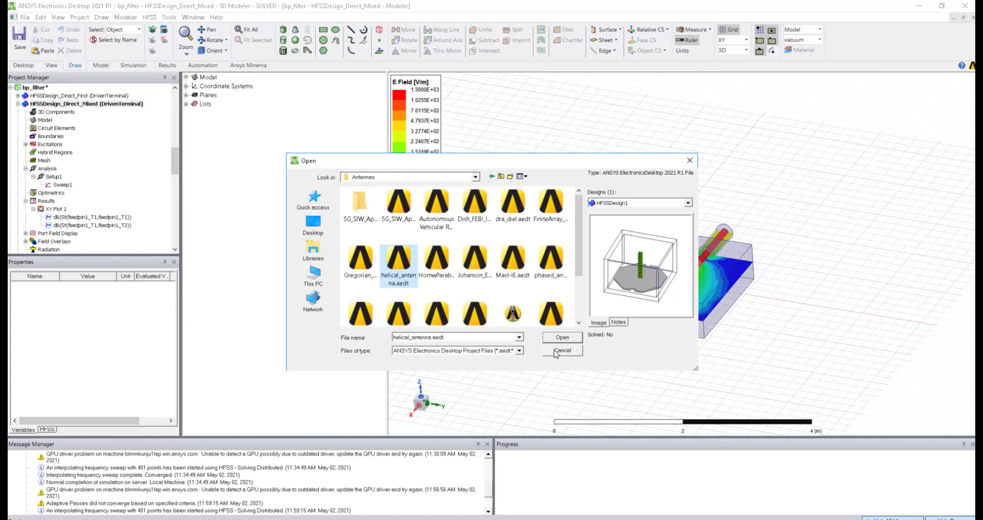
Step: Preview the Filters examples: WR22_5pole_filter, ceramic monoblock, LowerLBand coaxial, 5G 26GHz and WR62_3pole_filter
click(501, 176)
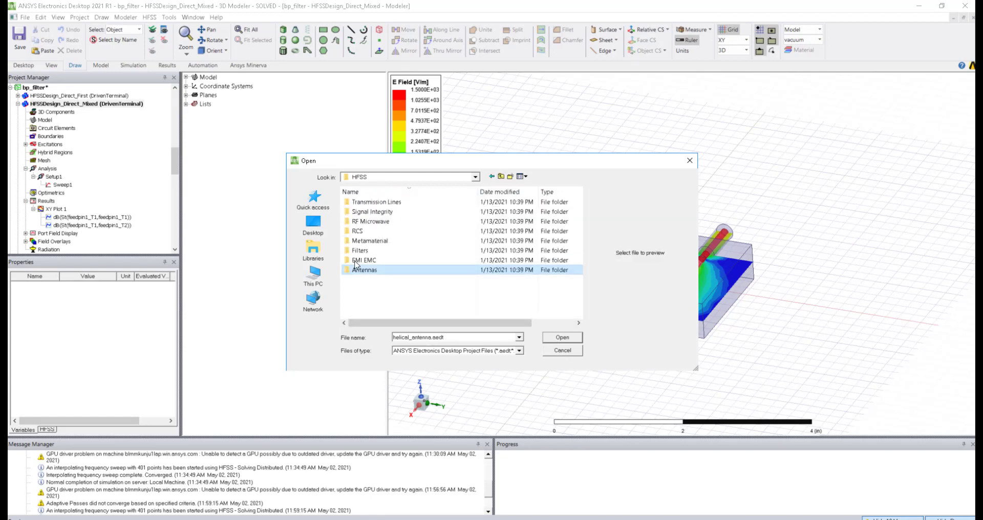
double_click(359, 252)
scroll(381, 295, down, 1)
click(377, 213)
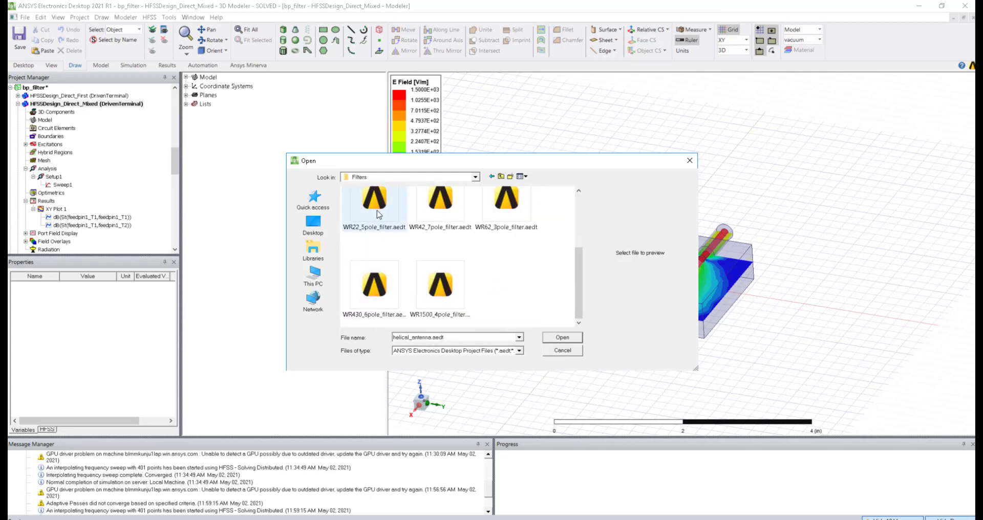
scroll(509, 237, up, 1)
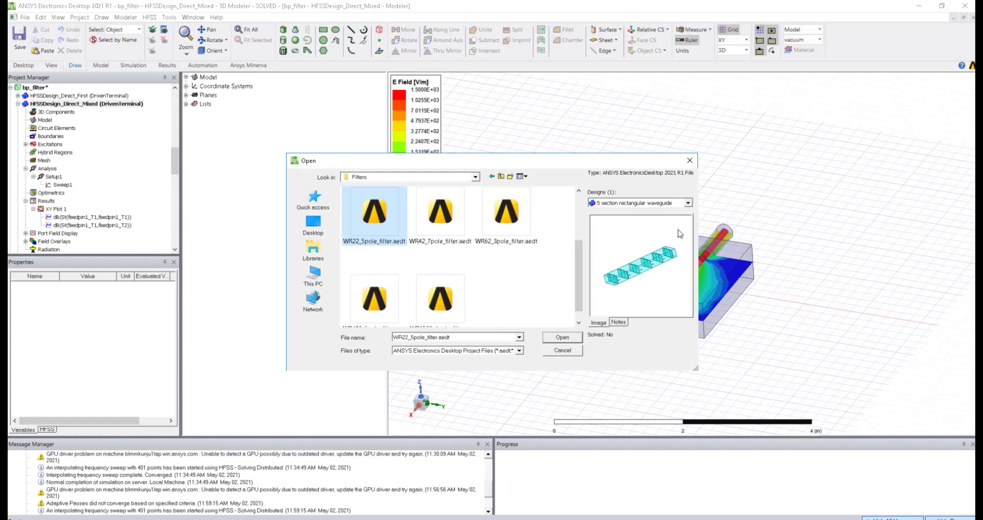
scroll(416, 280, up, 1)
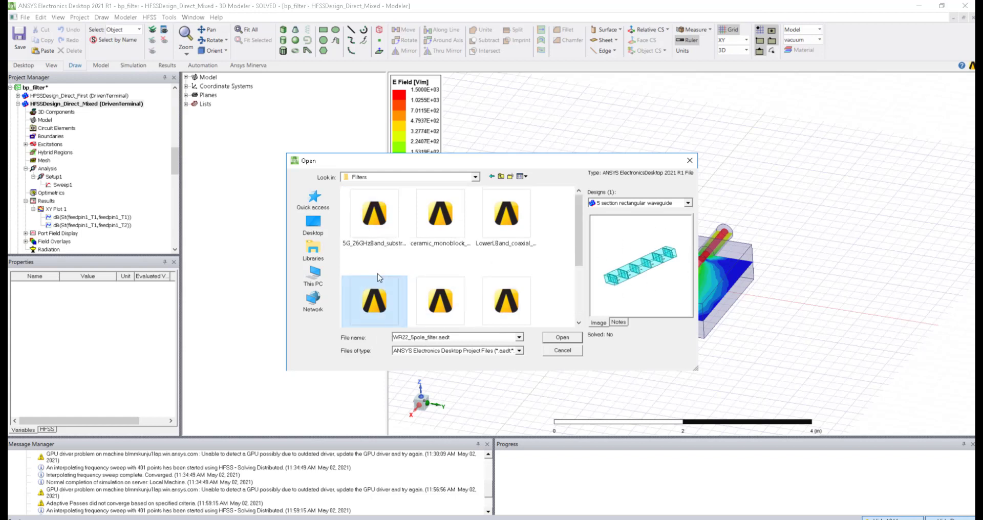
click(439, 224)
click(507, 215)
click(364, 225)
click(507, 307)
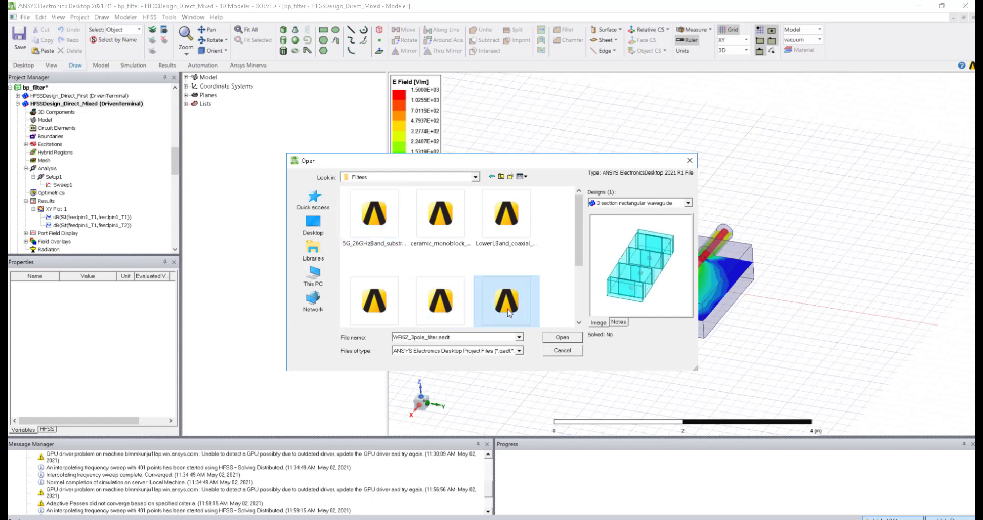
Step: Preview the RF Microwave examples from bp_filter to wg_combiner, then cancel without opening any
click(492, 177)
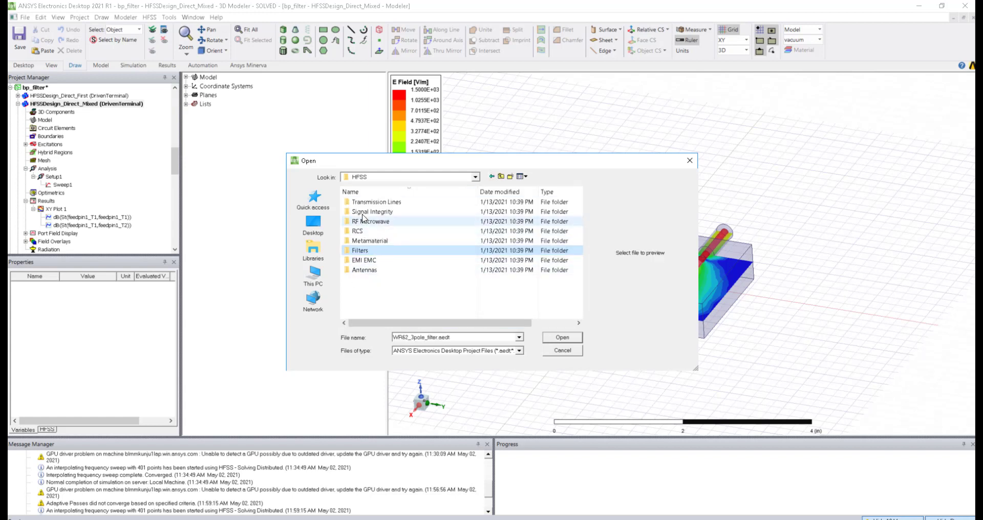
double_click(369, 221)
click(376, 250)
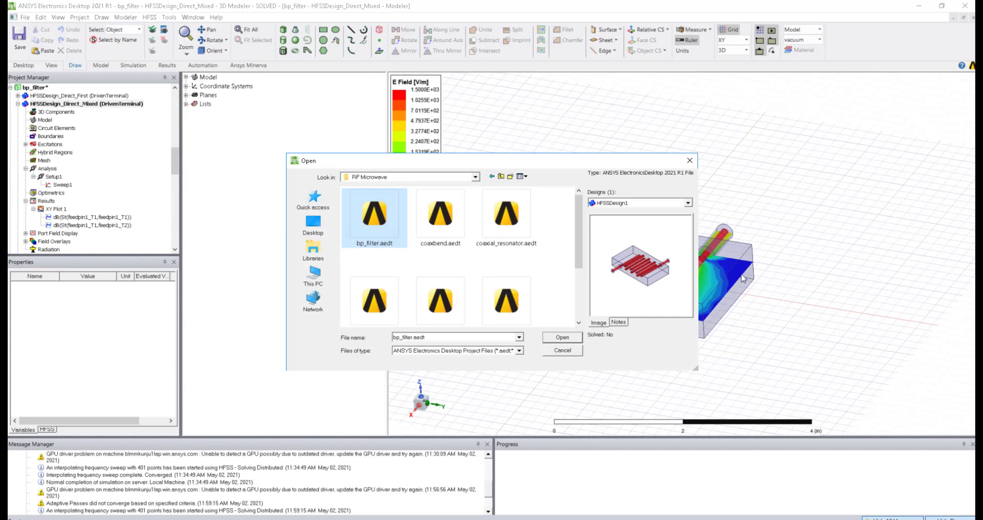
click(506, 215)
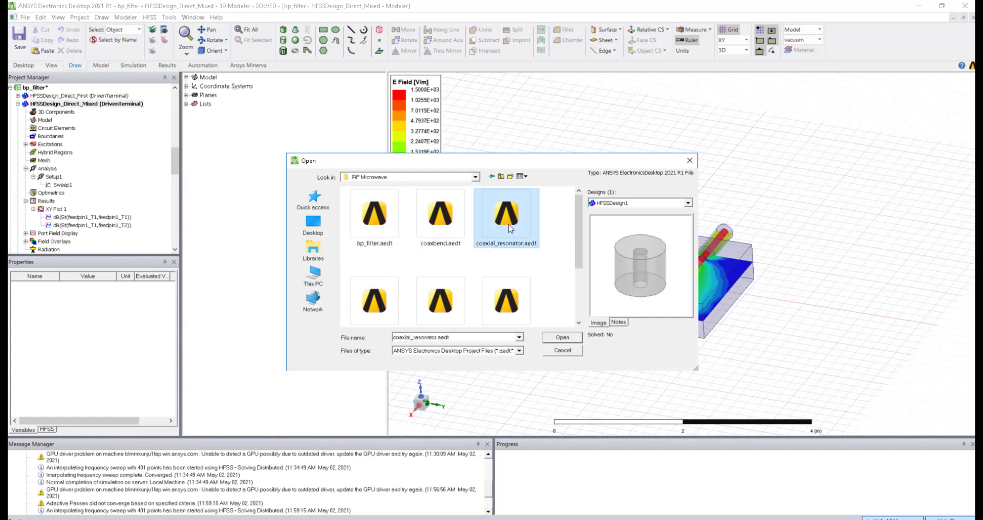
click(507, 294)
click(441, 301)
click(374, 301)
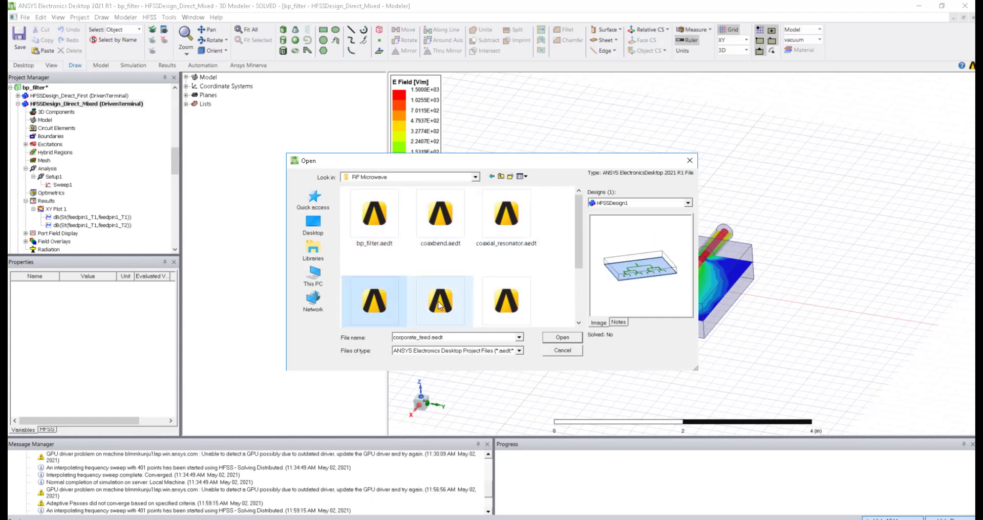
click(440, 306)
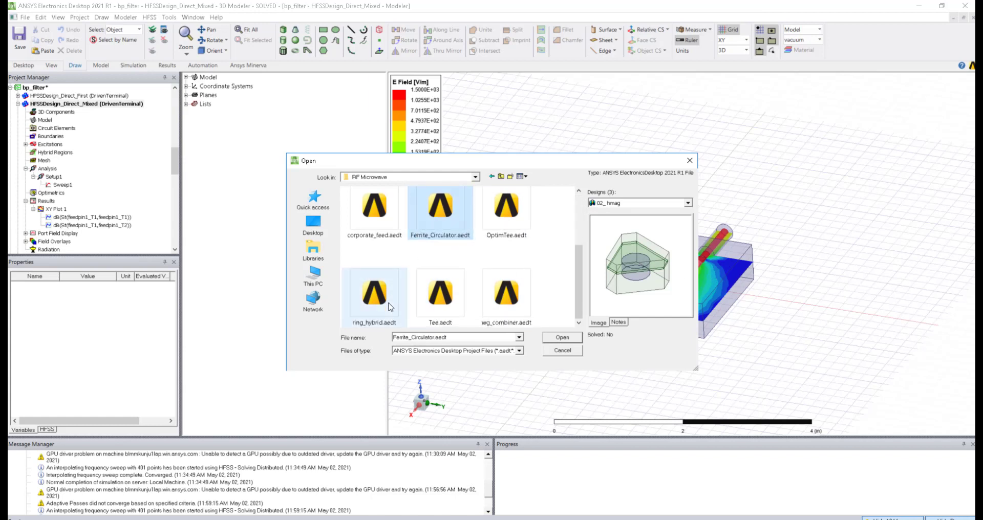
click(382, 302)
click(450, 303)
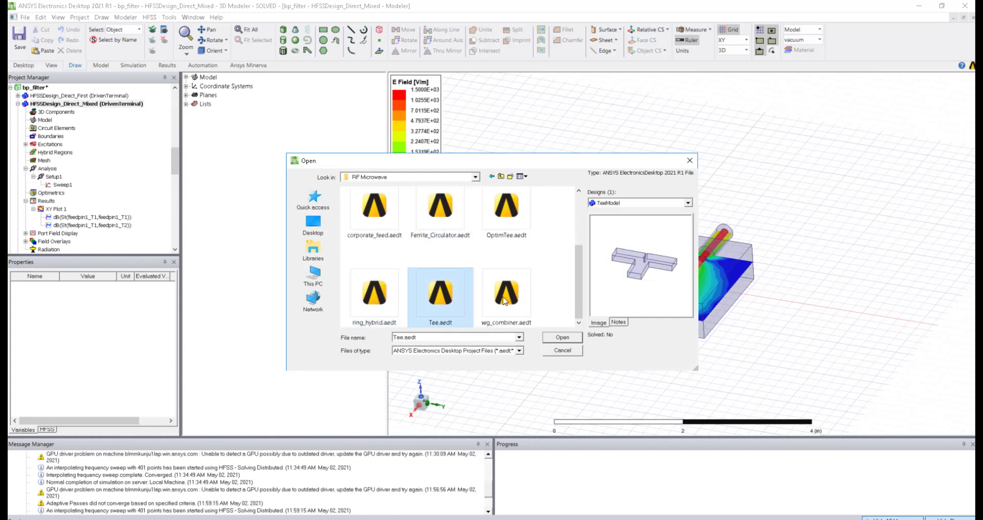
click(489, 299)
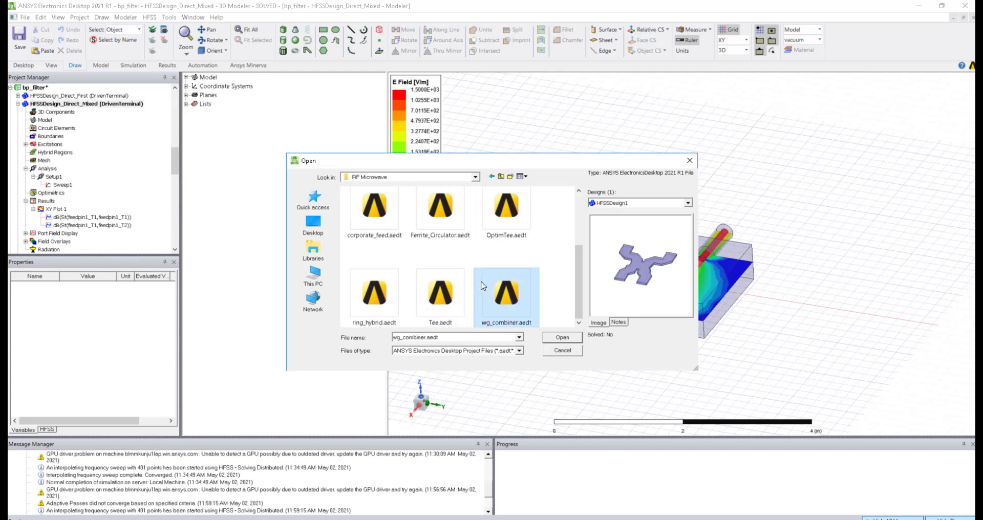
click(563, 351)
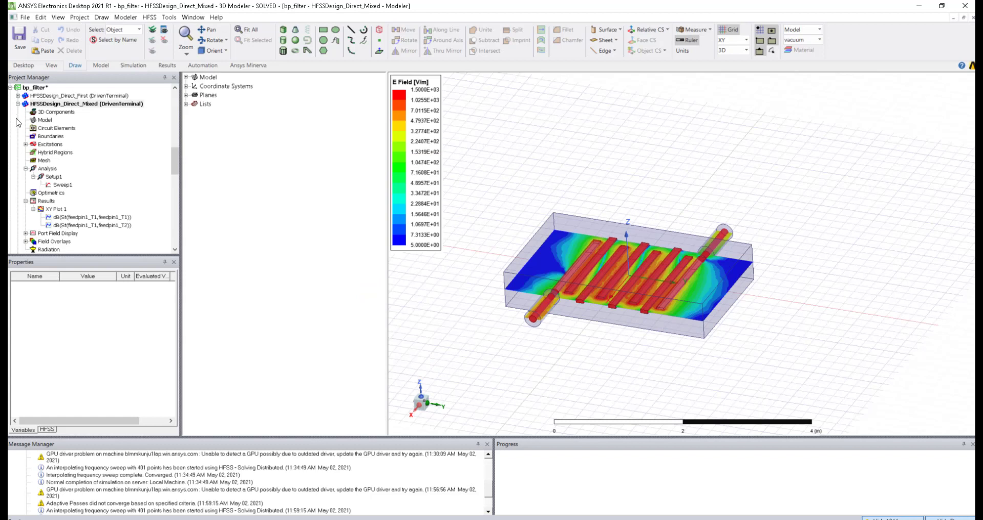
Step: Collapse bp_filter, expand Antenna_5, and select and copy the RectProbe_ATK design
click(11, 88)
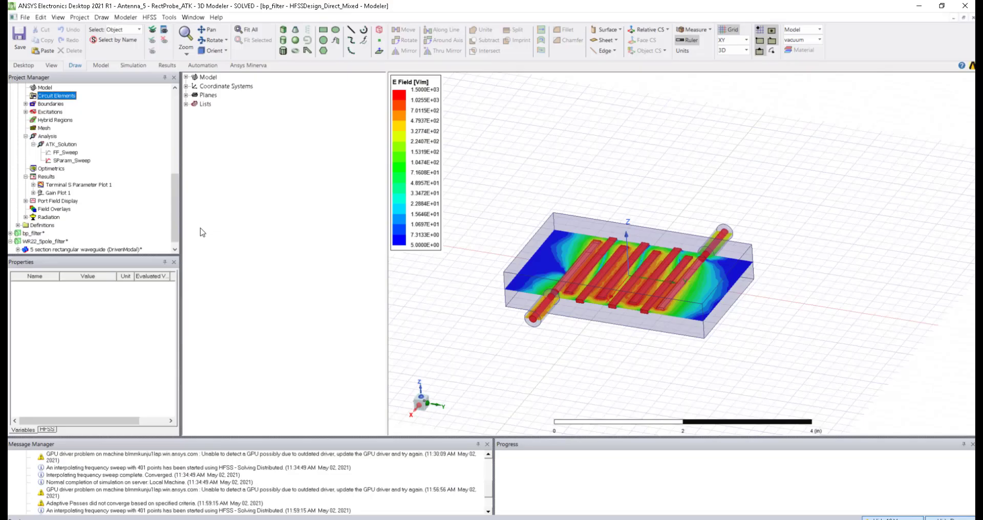
drag(176, 201, 164, 94)
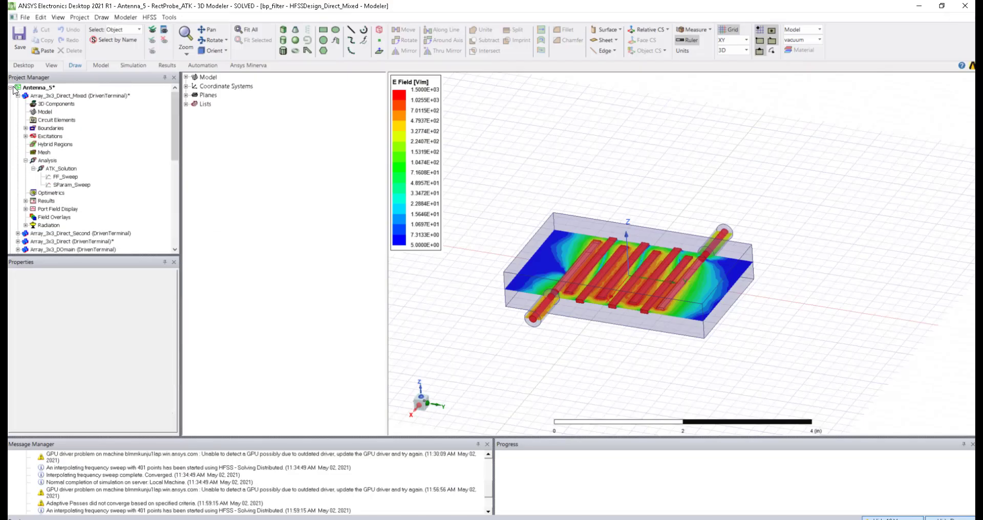
click(9, 87)
click(10, 88)
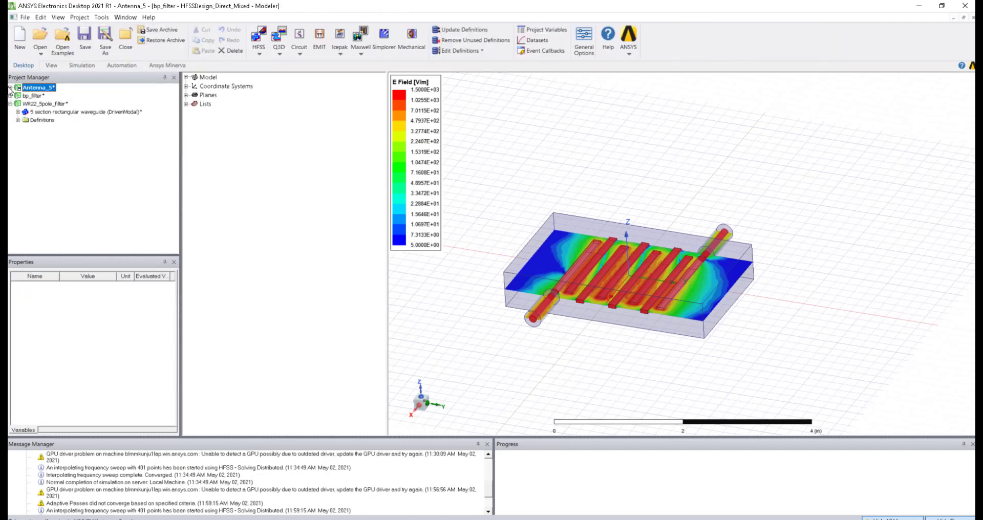
click(9, 88)
scroll(43, 202, down, 5)
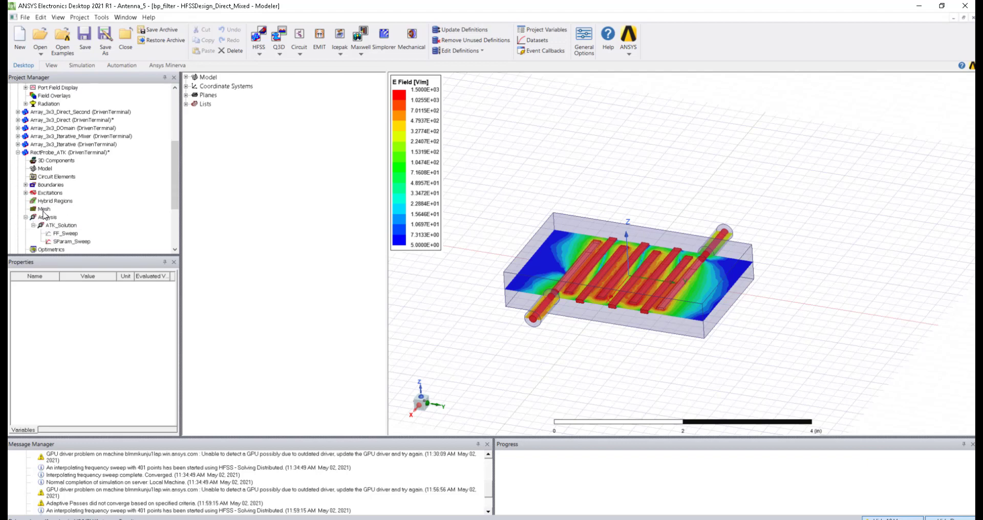
click(54, 153)
right_click(54, 154)
key(Escape)
scroll(48, 161, up, 5)
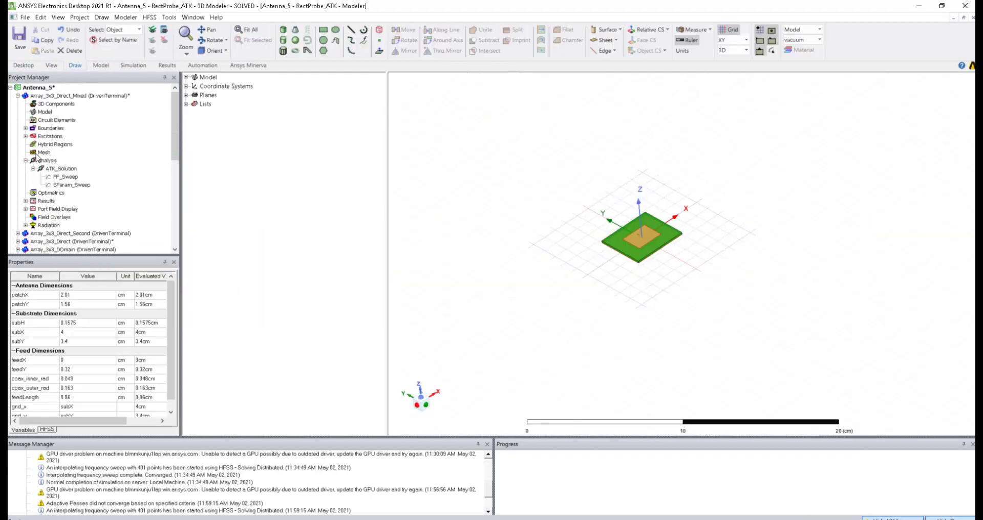
Step: Create new Project140 and paste the copied RectProbe_ATK design into it
click(17, 96)
click(24, 17)
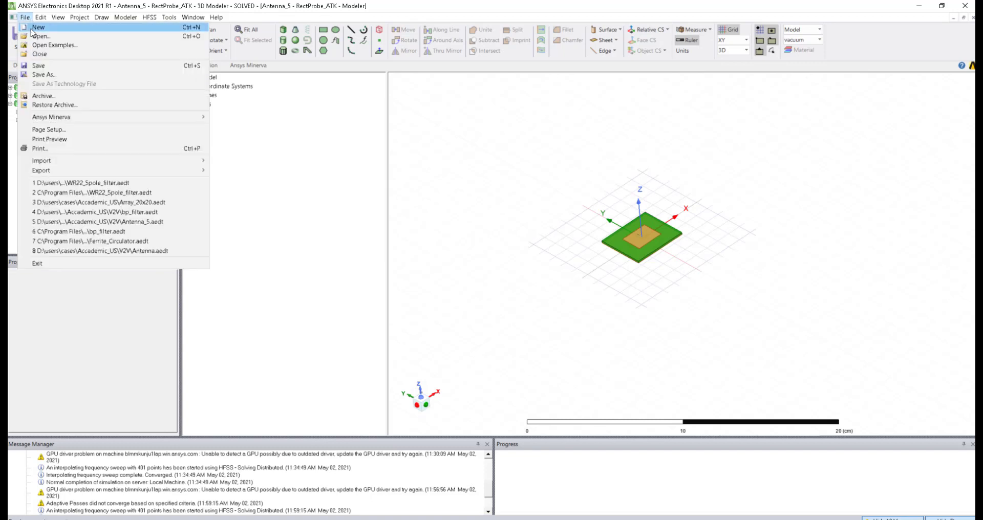
click(32, 29)
right_click(42, 102)
click(60, 106)
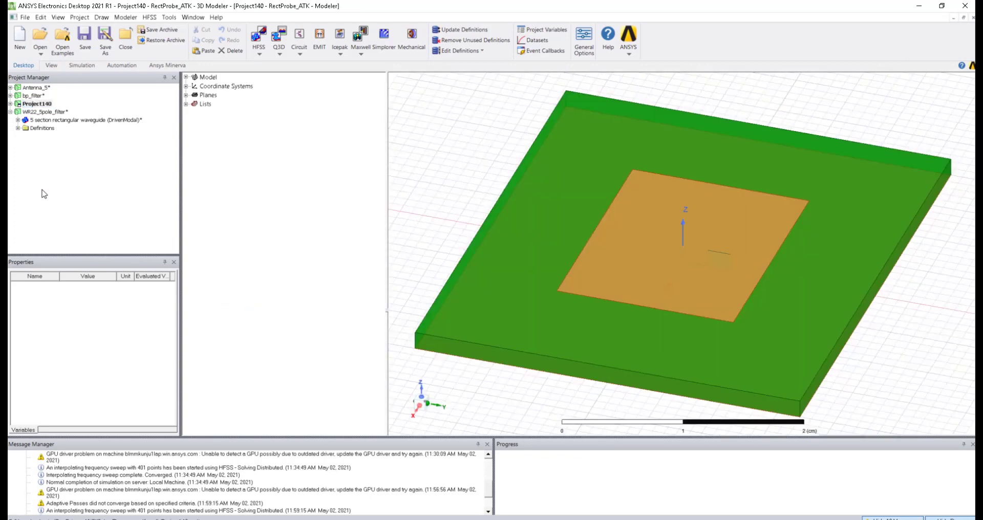
Step: Expand the pasted design and the Model, Solids, Duroid and Sheets groups of the model tree
click(10, 105)
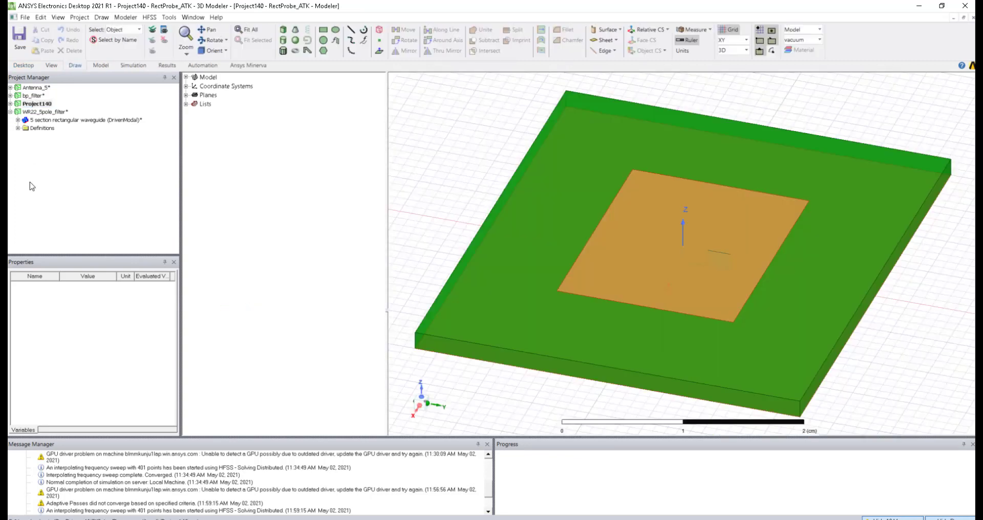
click(18, 112)
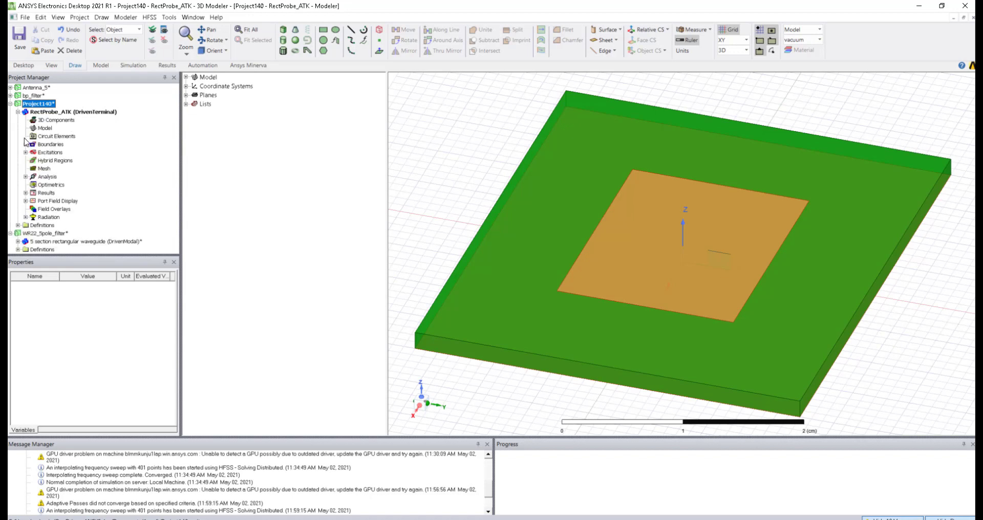
click(150, 16)
click(184, 86)
click(186, 76)
click(195, 86)
click(204, 95)
click(195, 113)
click(150, 17)
Step: Turn off the Solution Type auto-open region and delete the AutoOpen1 boundary
click(157, 22)
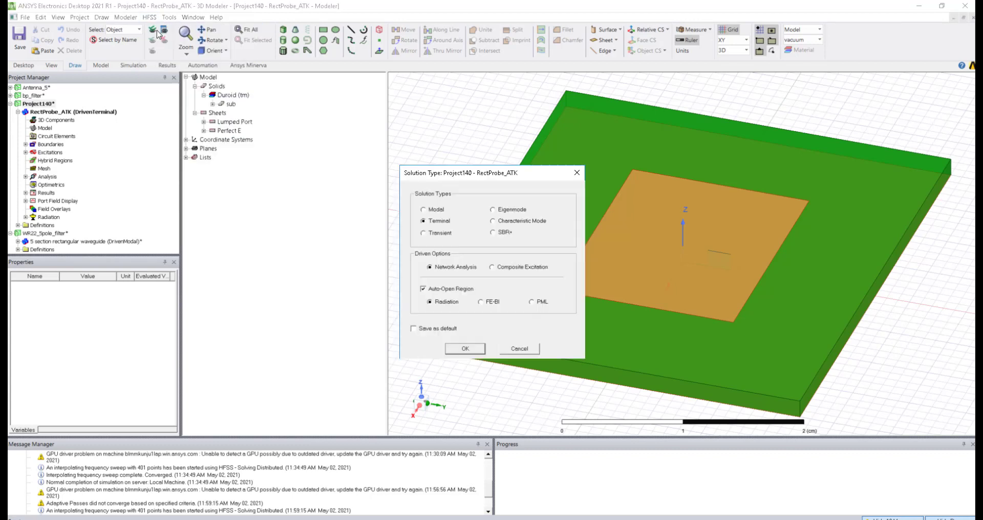
click(423, 289)
click(464, 348)
mouse_move(472, 322)
alt+mouse_down()
mouse_move(476, 331)
mouse_move(484, 312)
mouse_move(481, 344)
mouse_move(429, 307)
alt+mouse_up()
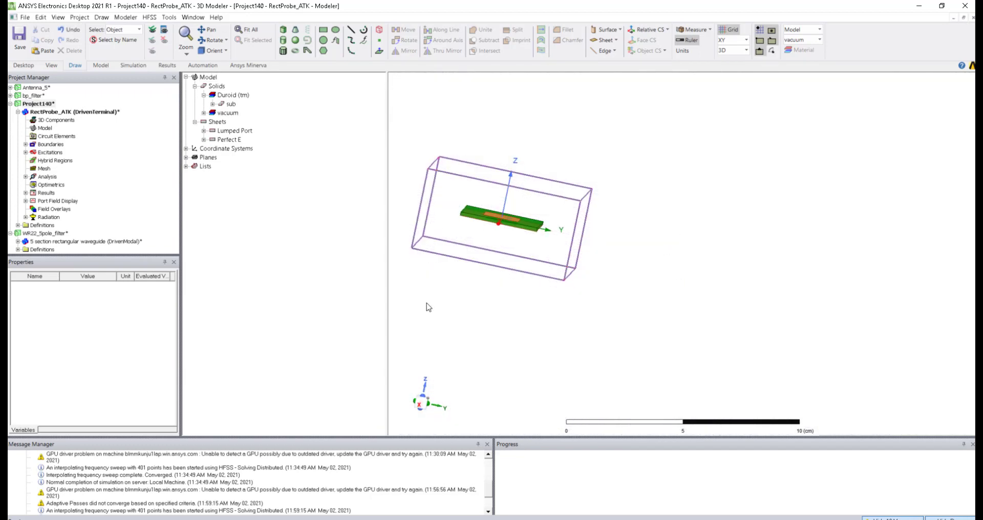
click(26, 145)
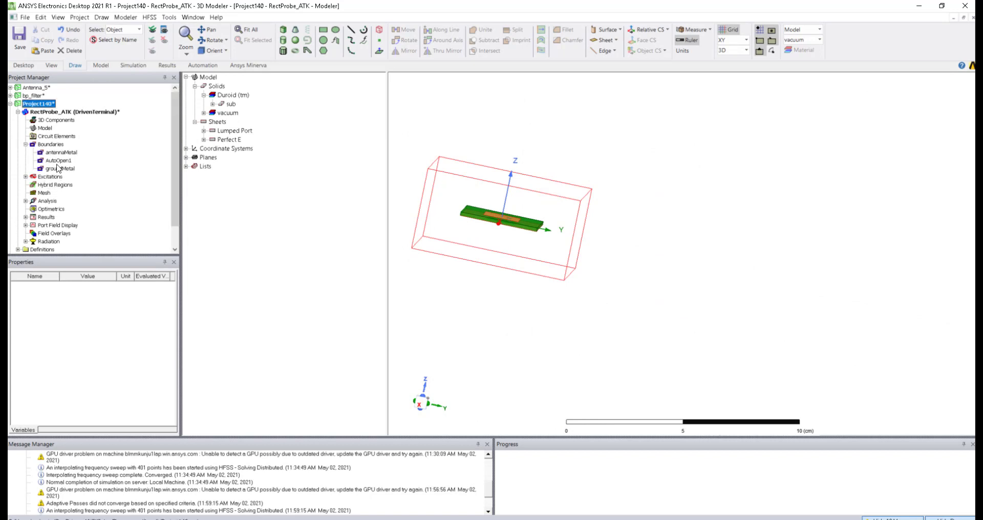
click(58, 161)
key(Delete)
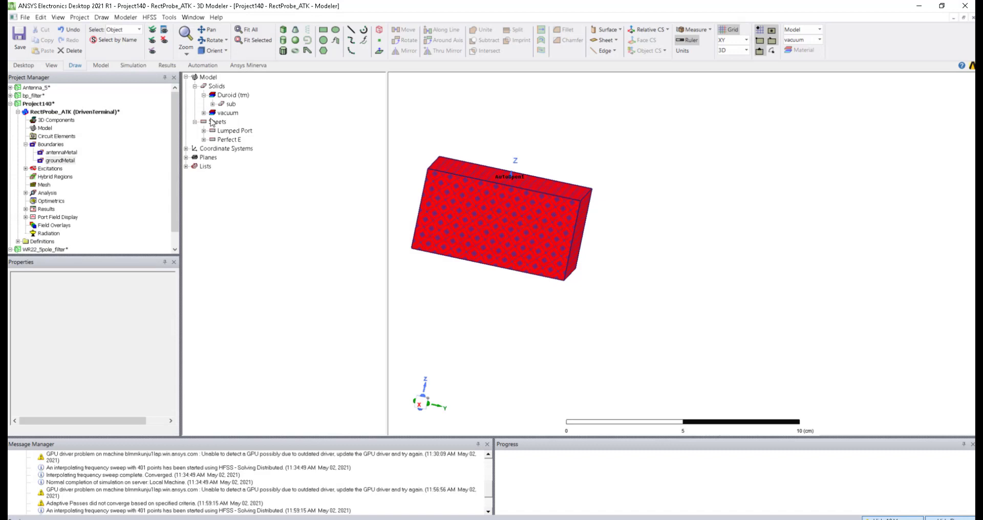
Step: Delete the vacuum region box, then cancel the Region padding dialog
click(204, 112)
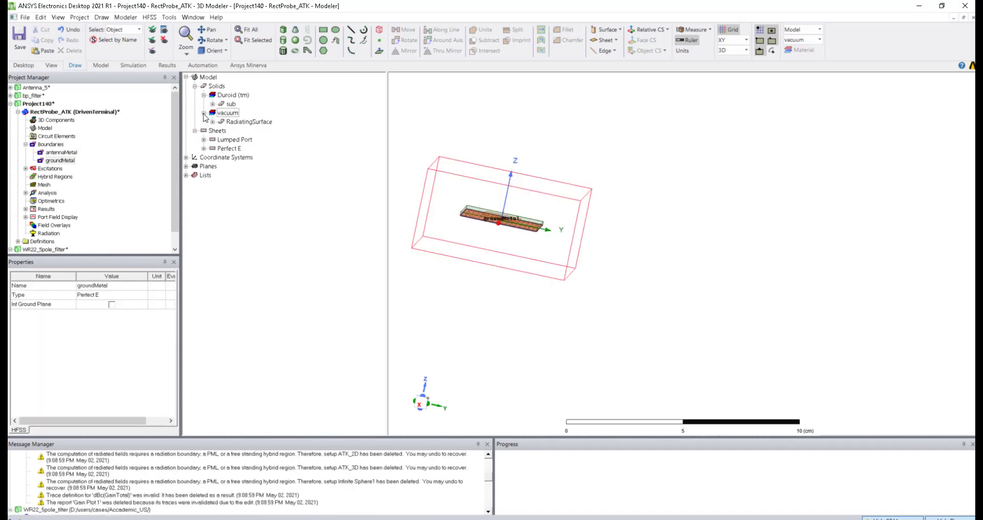
click(228, 122)
key(Delete)
alt+drag(507, 277, 478, 282)
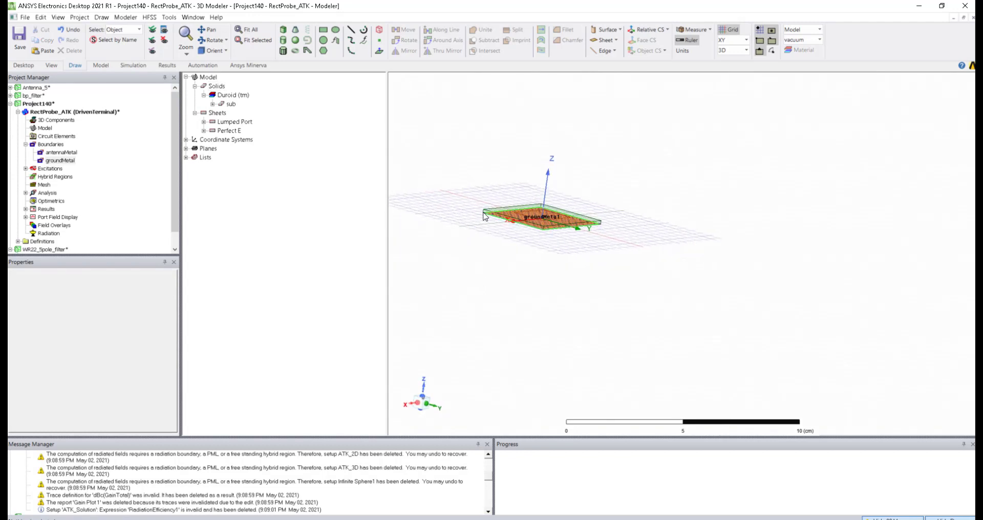
click(504, 216)
scroll(496, 230, up, 2)
key(Delete)
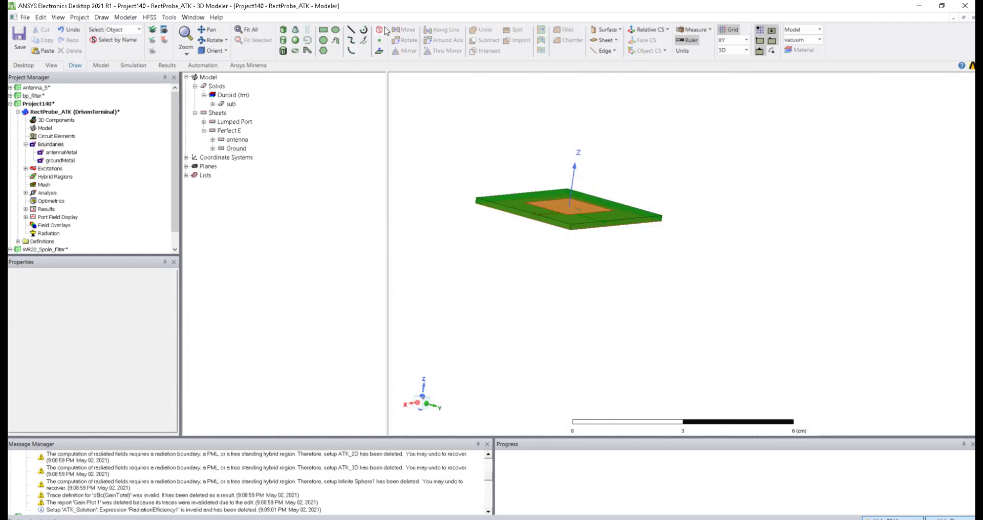
click(379, 31)
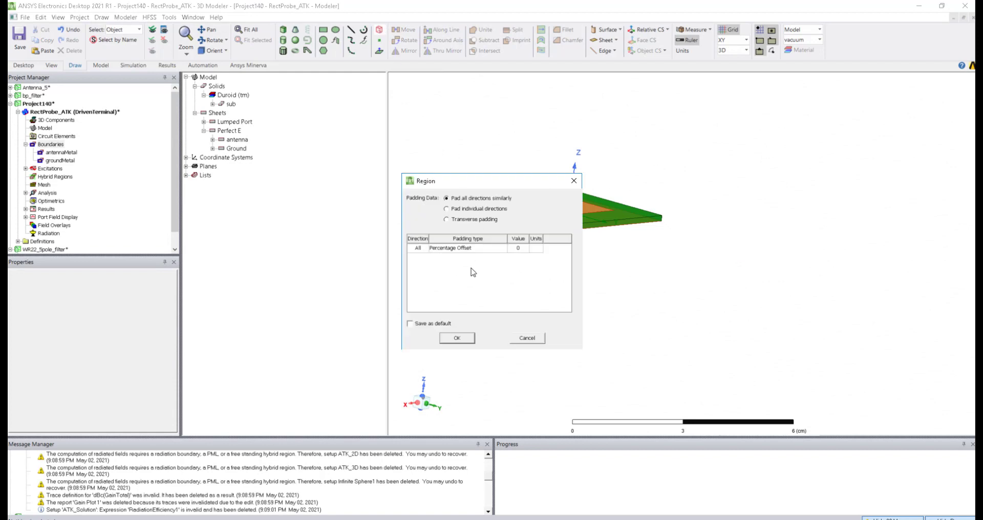
click(524, 338)
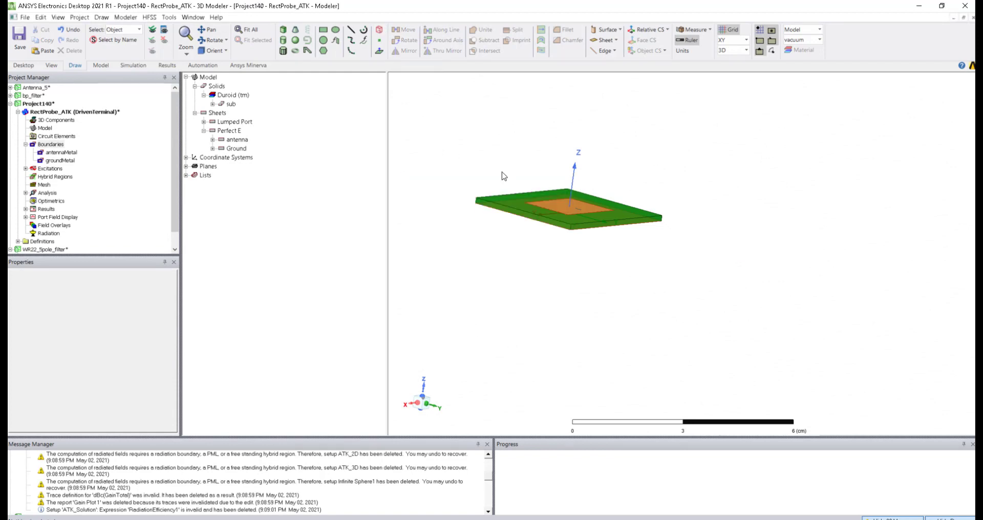
Step: Create an open region at 5.9 GHz, then delete its vacuum box and radiation boundary
right_click(467, 188)
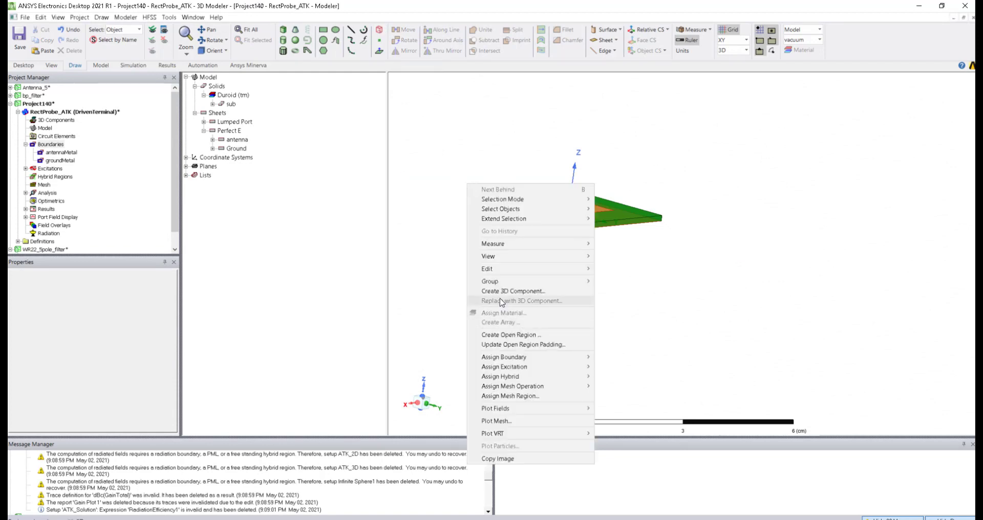
click(498, 336)
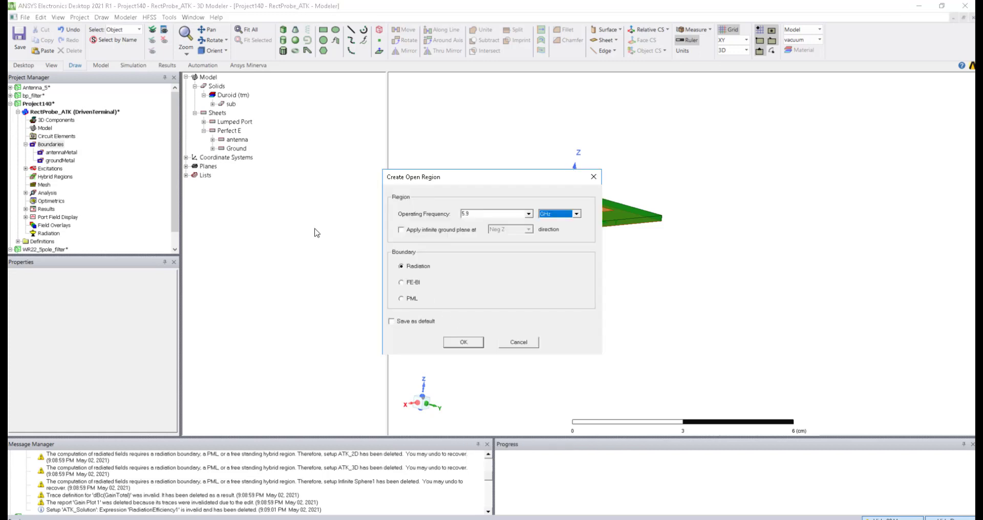
double_click(481, 213)
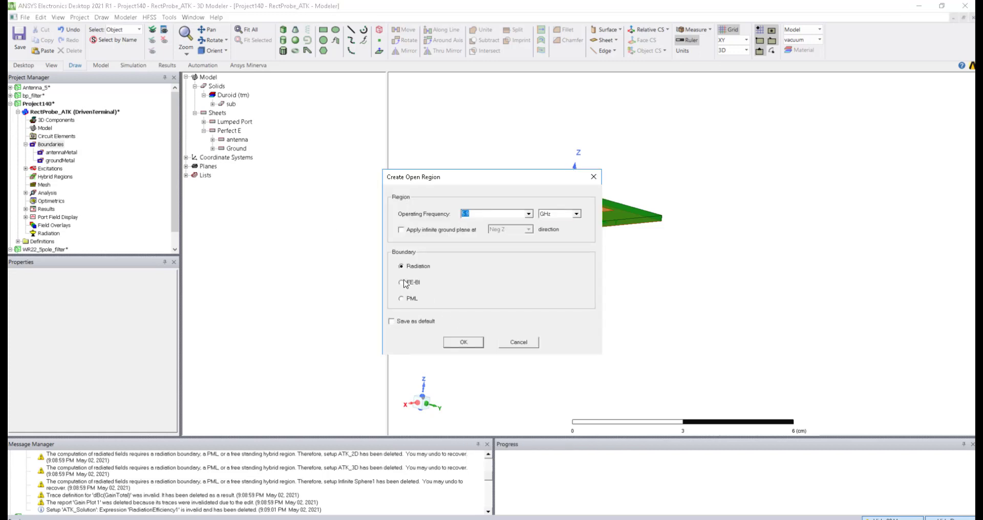
click(463, 342)
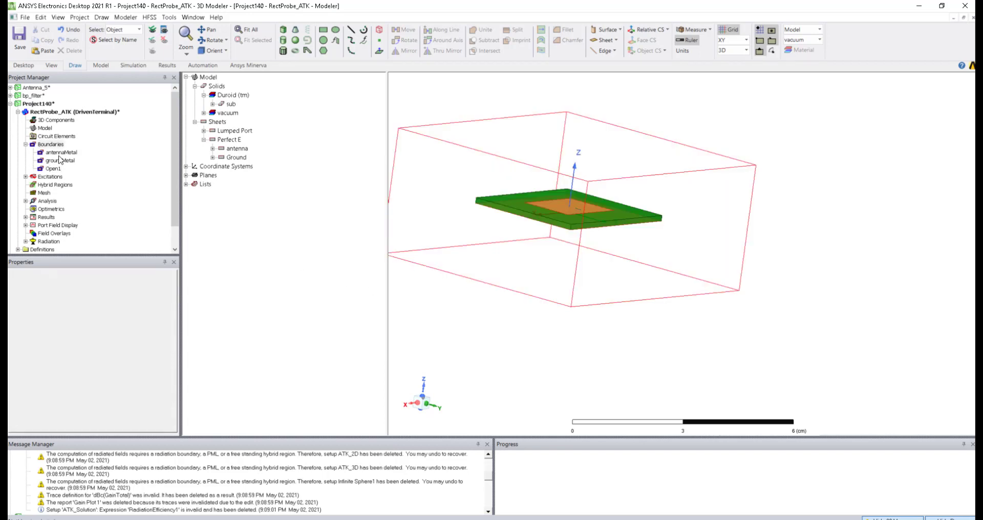
click(265, 254)
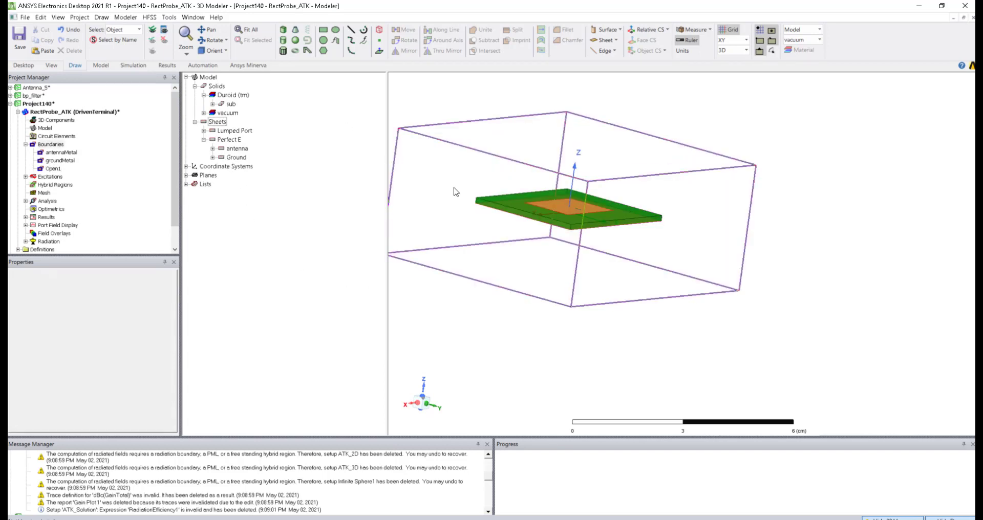
click(438, 227)
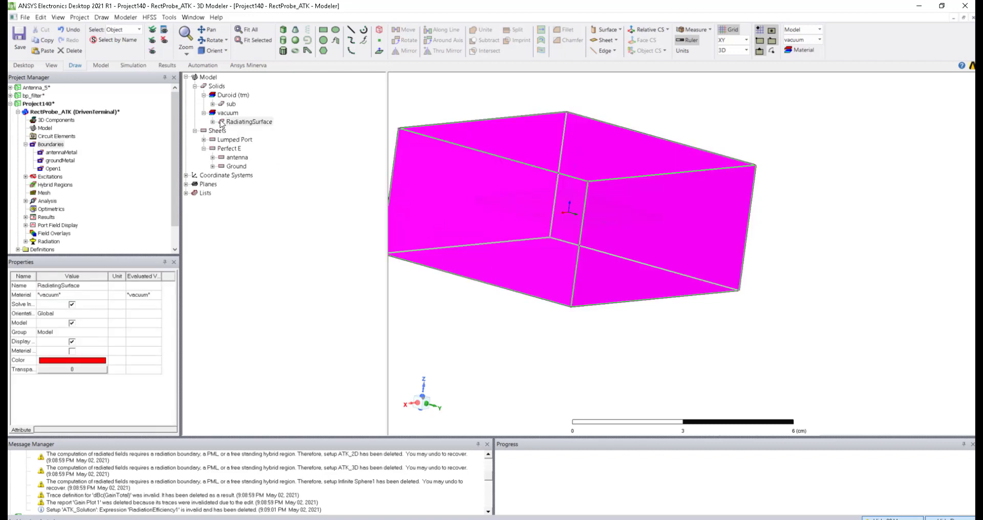
key(Delete)
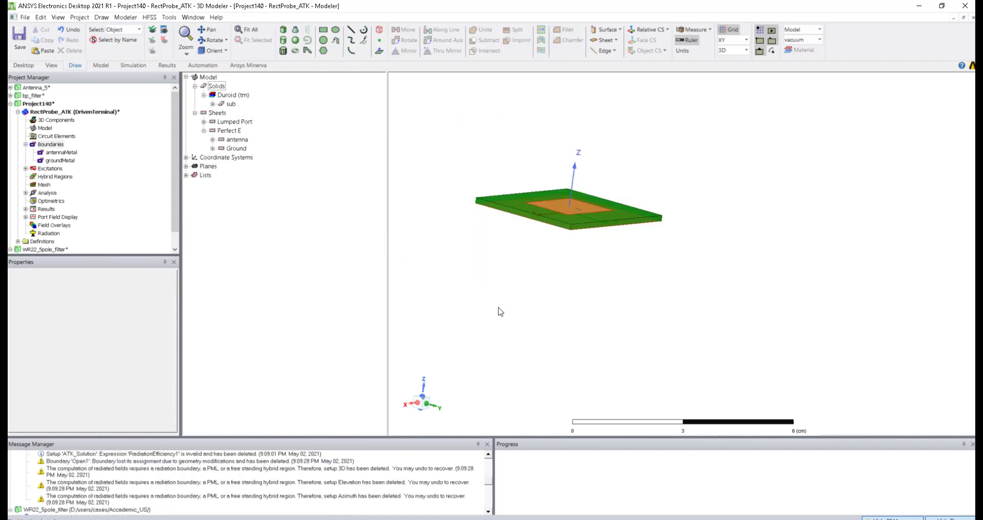
click(379, 29)
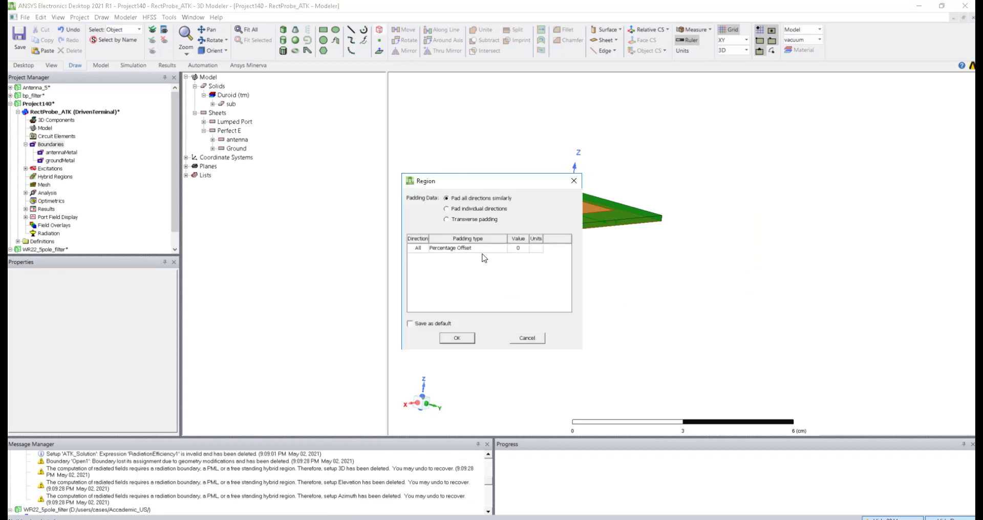
Step: Create the region box with Absolute Offset padding
click(465, 249)
click(459, 263)
click(467, 340)
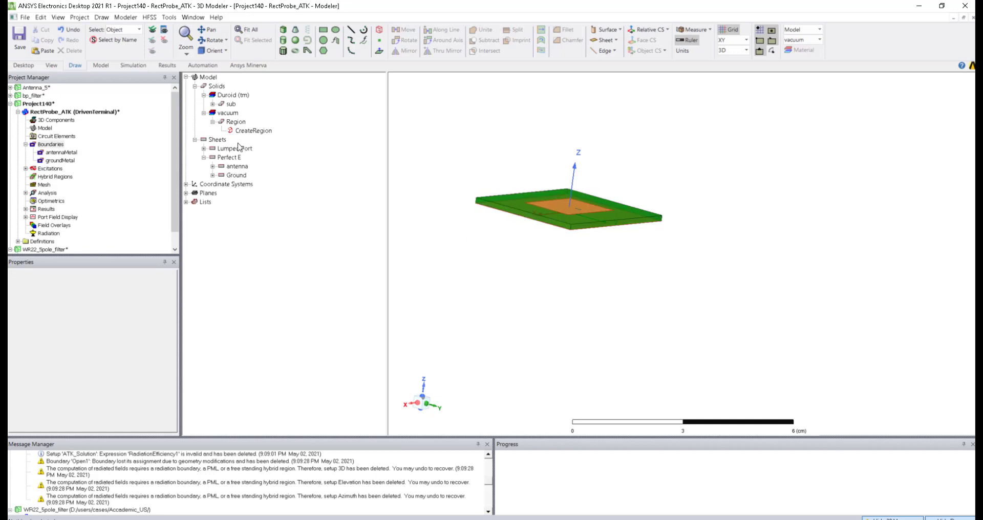
Step: Set +Z padding to 2 cm in CreateRegion properties and edit the -Z padding
click(247, 131)
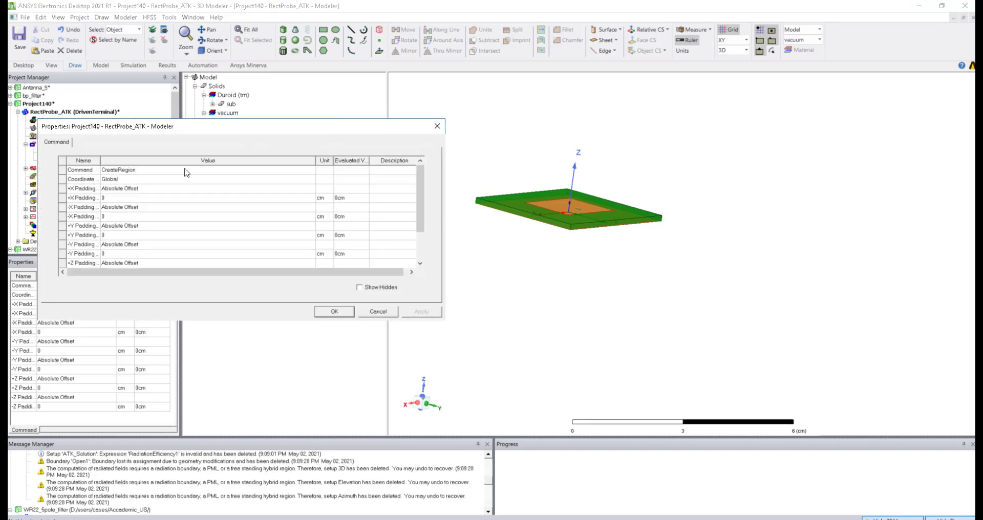
scroll(121, 216, down, 3)
click(114, 246)
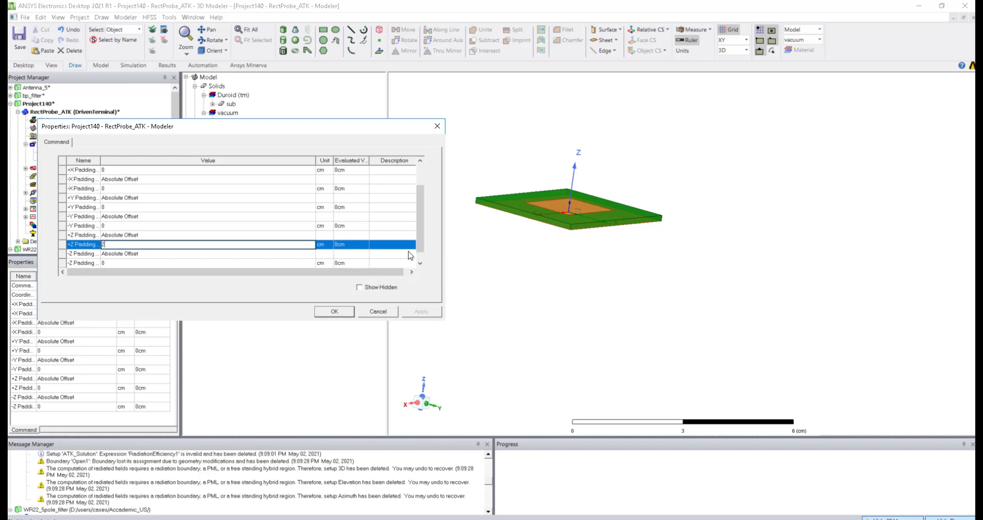
click(294, 237)
click(418, 311)
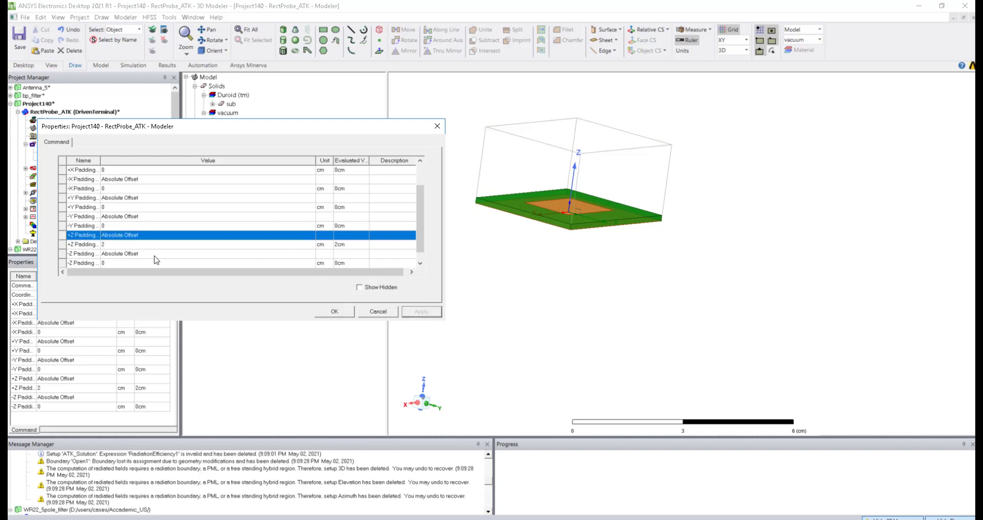
scroll(119, 262, down, 1)
click(115, 254)
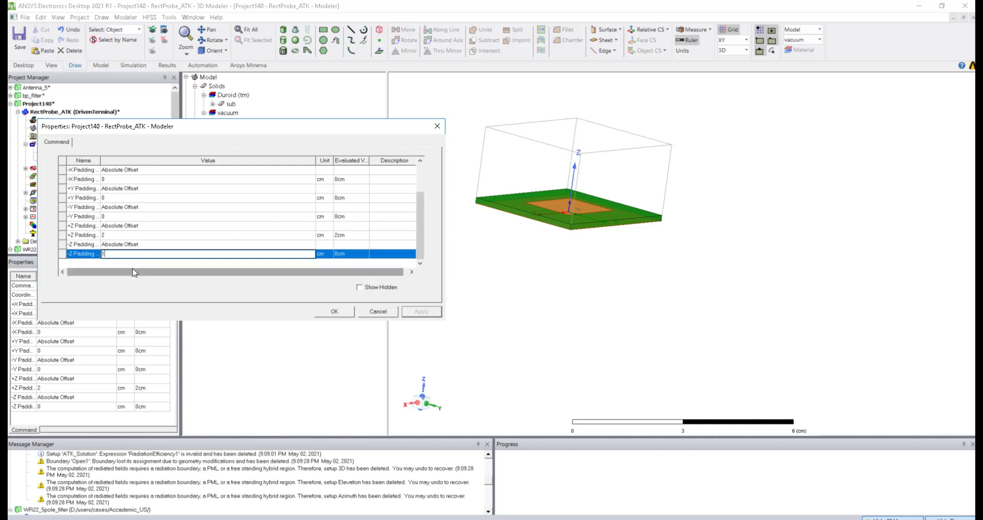
click(333, 312)
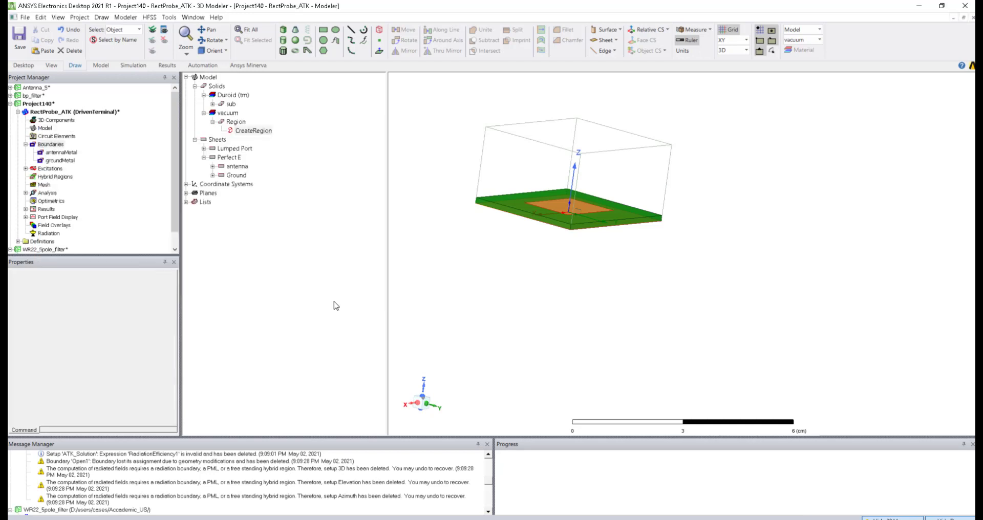
mouse_move(542, 277)
alt+mouse_down()
mouse_move(564, 304)
mouse_move(546, 286)
alt+mouse_up()
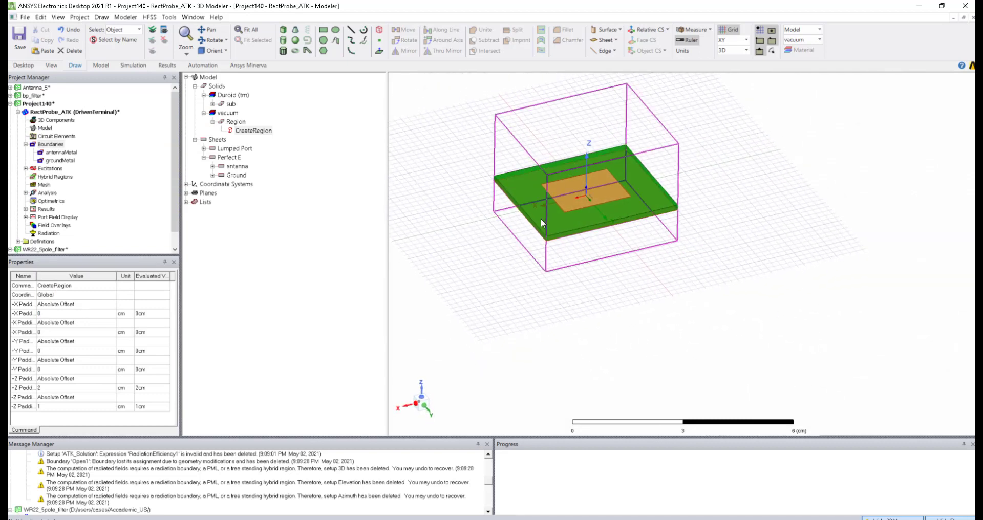
alt+drag(540, 218, 542, 259)
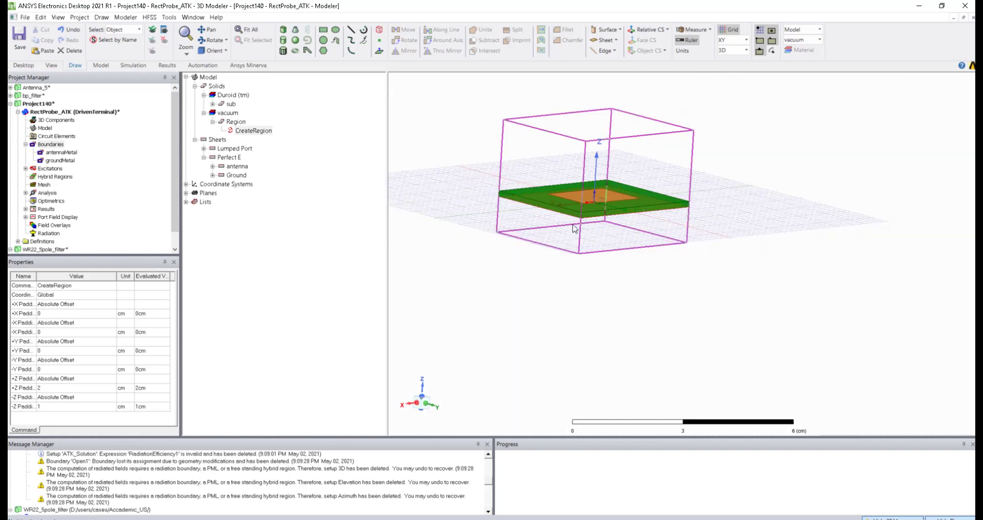
alt+drag(535, 258, 471, 274)
click(590, 146)
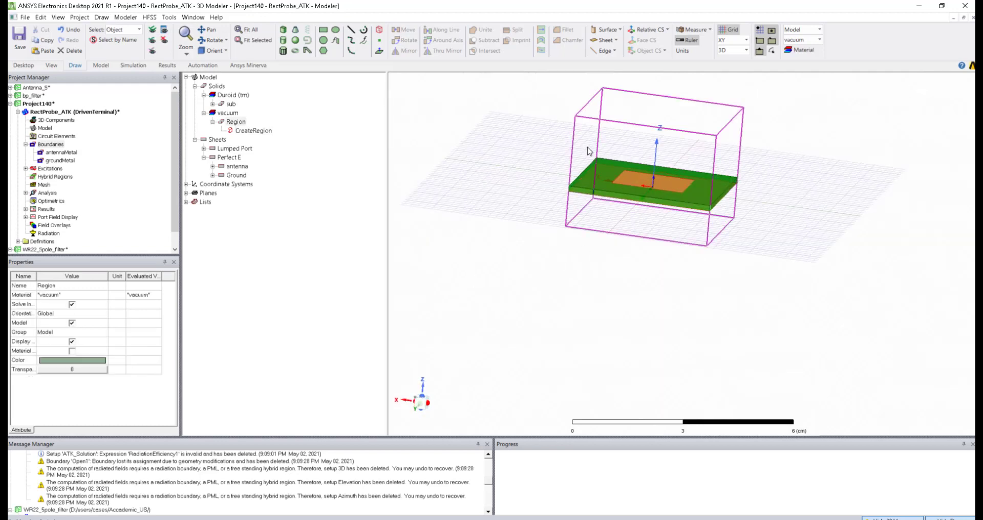
mouse_move(555, 153)
alt+mouse_down()
mouse_move(570, 159)
mouse_move(558, 173)
mouse_move(571, 164)
alt+mouse_up()
click(529, 161)
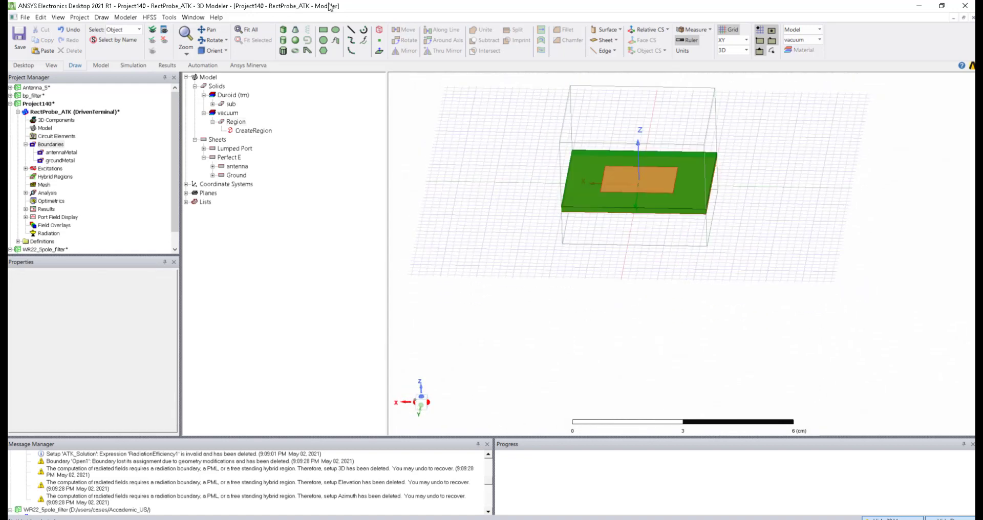
Step: Draw Box1 snapped to the Region's corners and delete the original Region
click(284, 30)
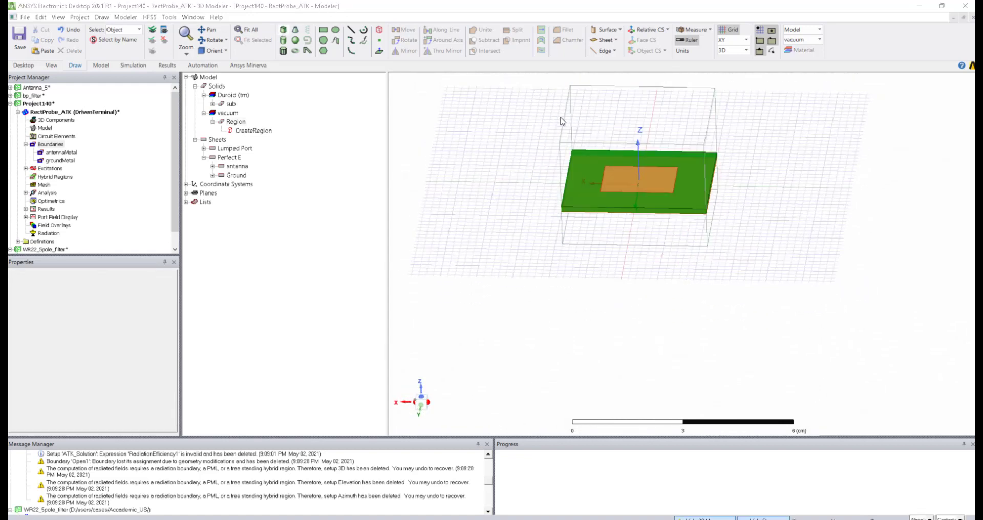
click(570, 86)
click(704, 145)
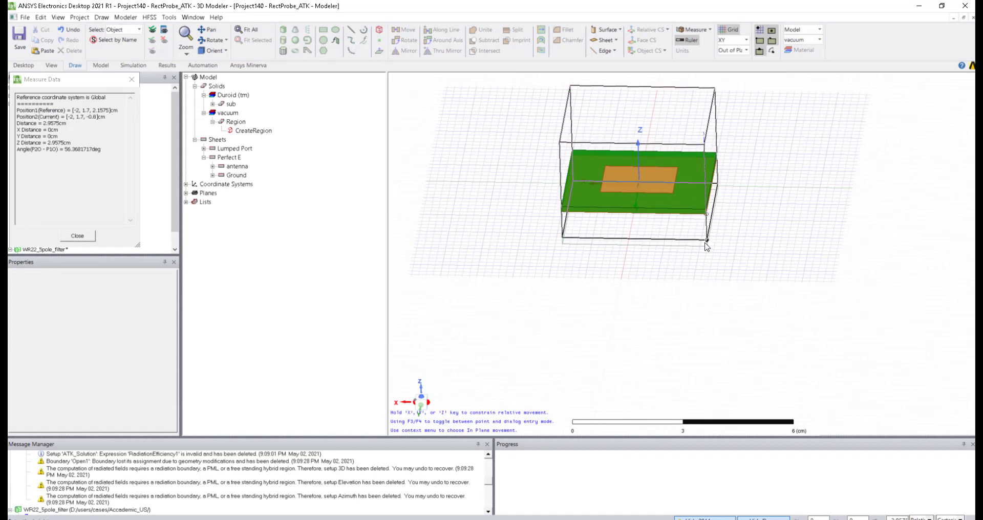
click(707, 246)
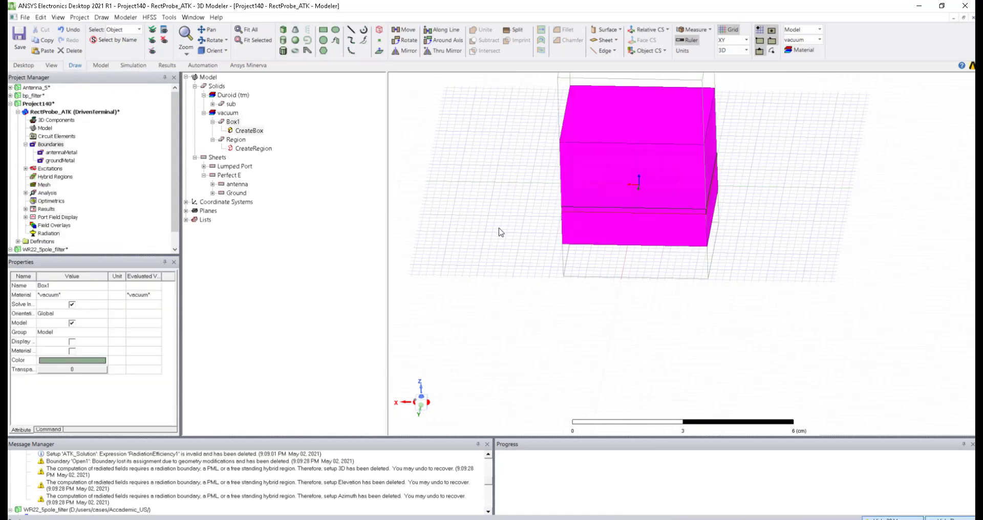
click(510, 231)
click(236, 142)
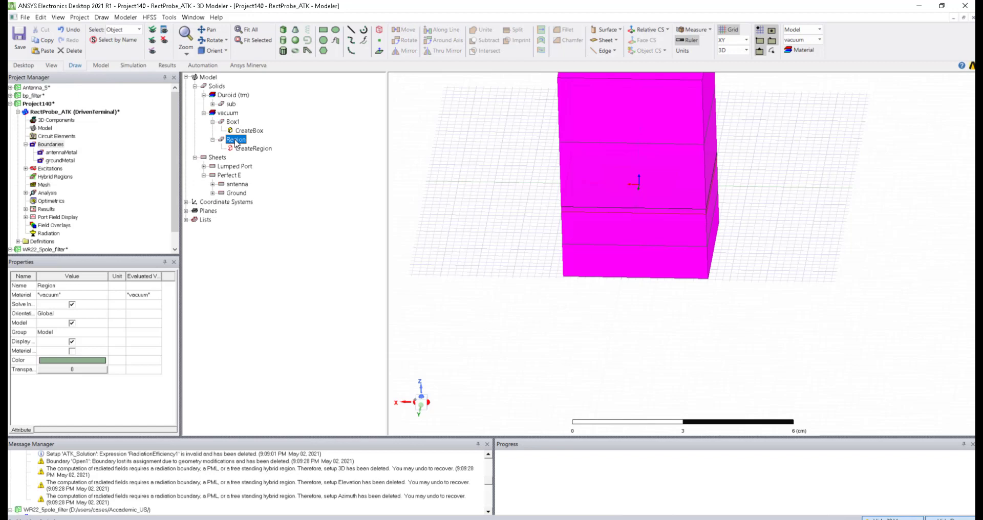
key(Delete)
Step: Set Box1 to Display Wireframe so the board inside stays visible
click(580, 143)
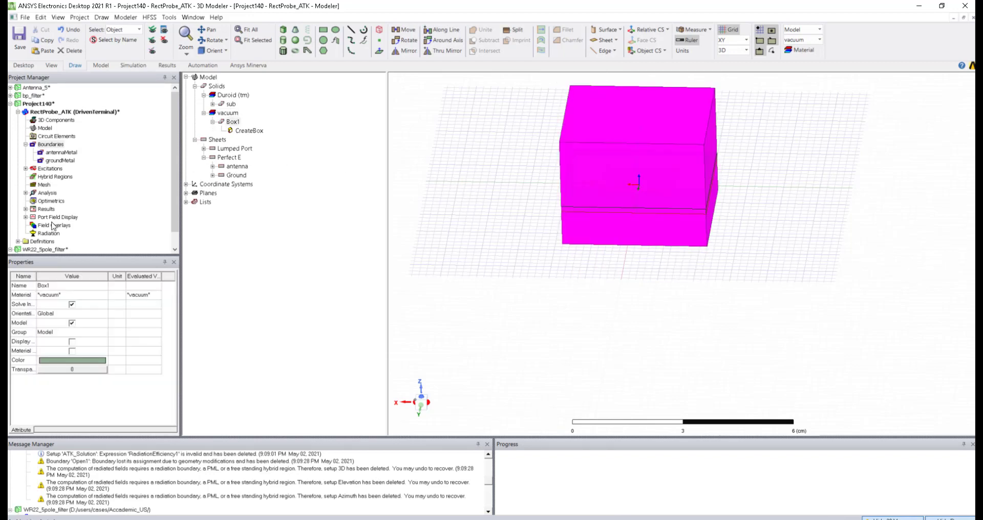
click(71, 342)
drag(37, 276, 82, 275)
click(484, 229)
mouse_move(485, 228)
alt+mouse_down()
mouse_move(515, 204)
mouse_move(465, 208)
mouse_move(481, 215)
alt+mouse_up()
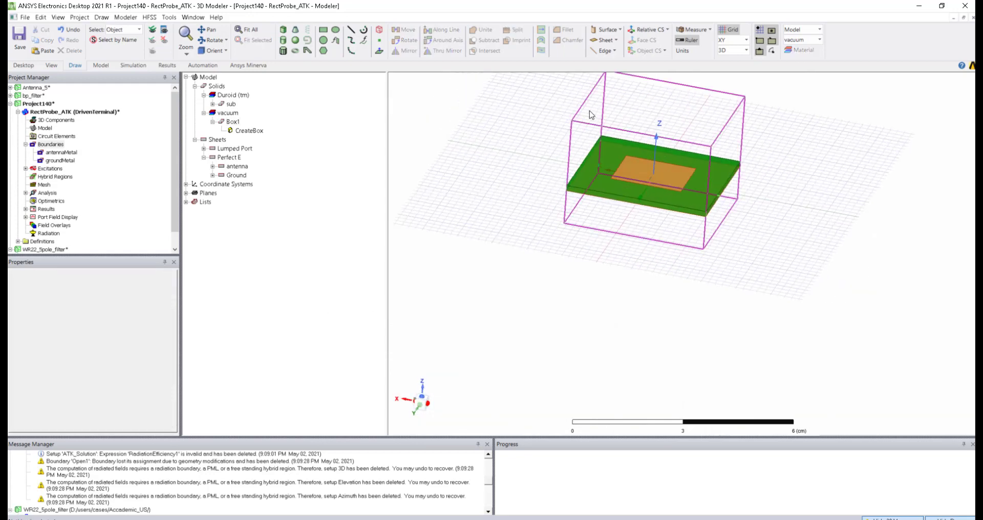
click(564, 164)
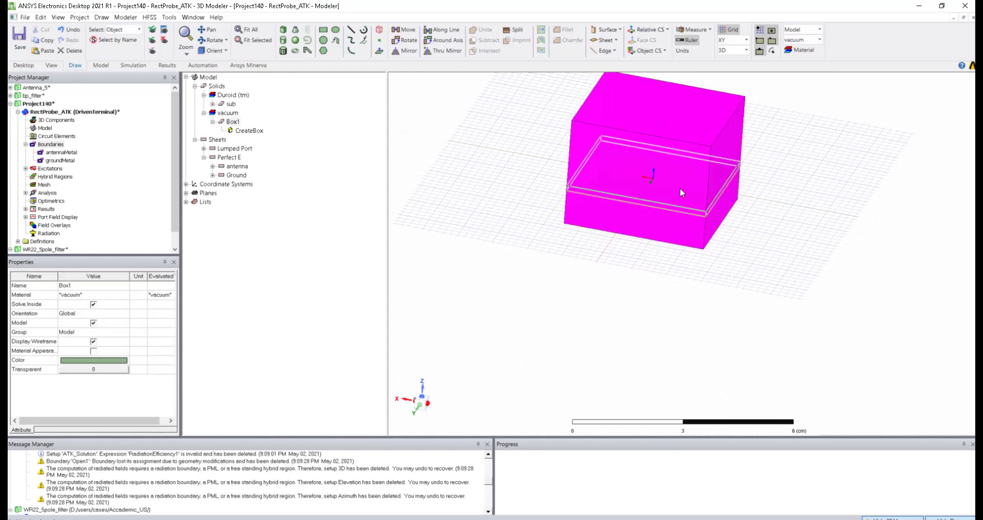
Step: Auto-identify lattice pairs on Box1 in the Global:XY plane, creating LatticePair1 and LatticePair2
right_click(601, 101)
mouse_move(637, 297)
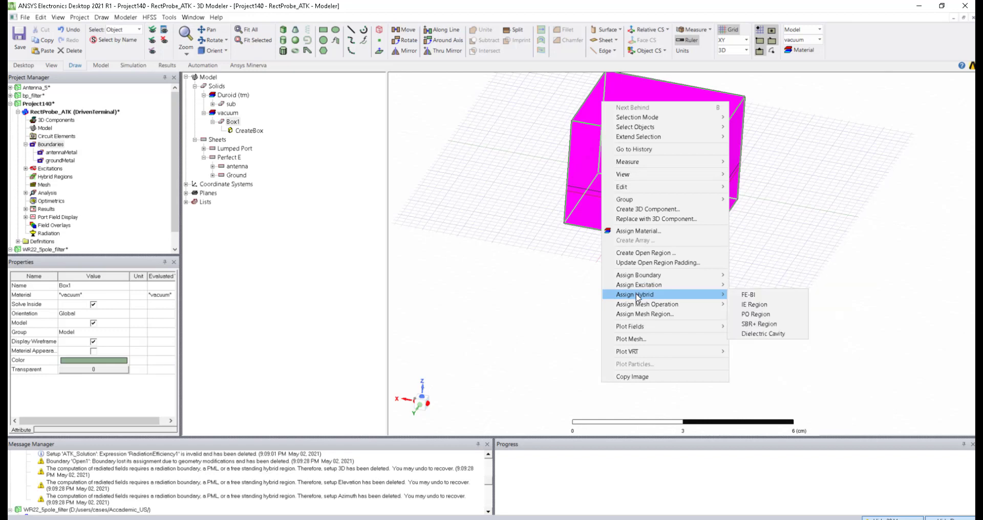
mouse_move(645, 276)
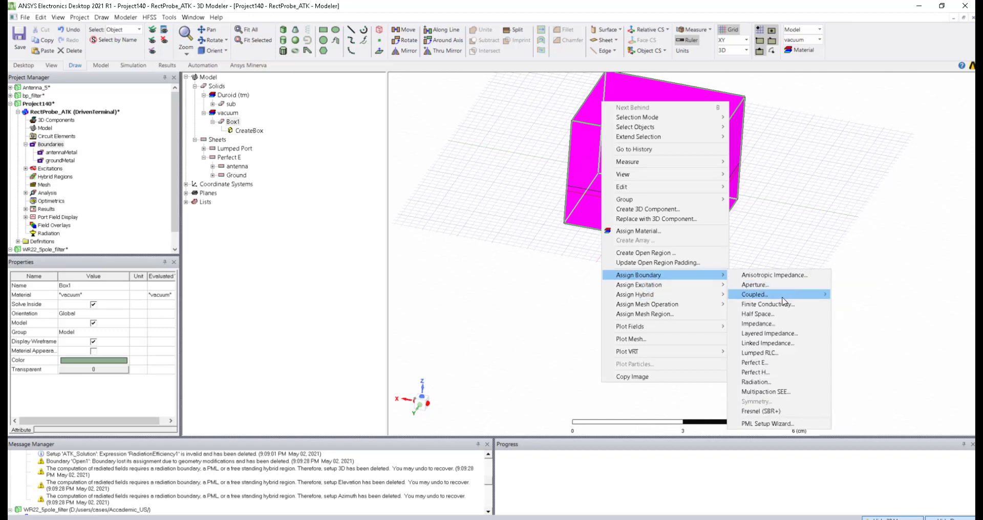
mouse_move(817, 297)
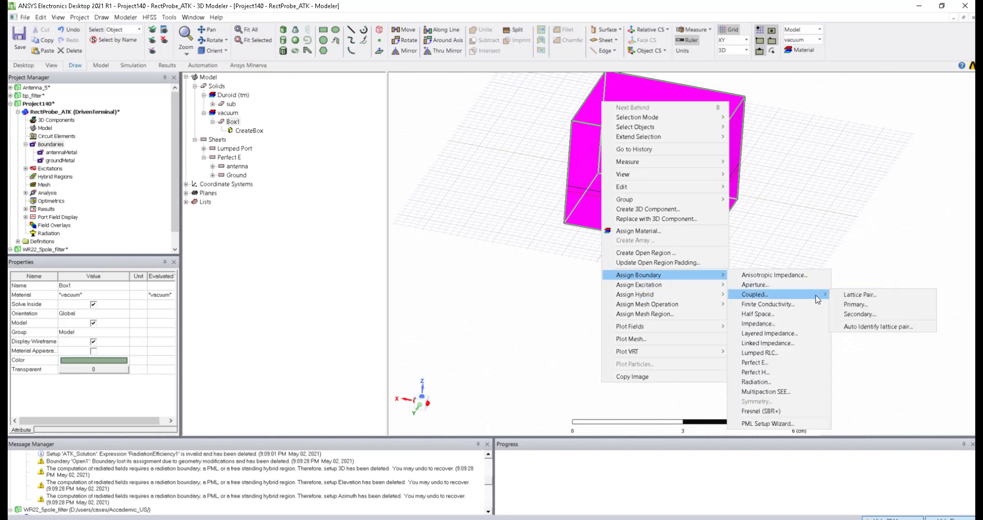
click(863, 327)
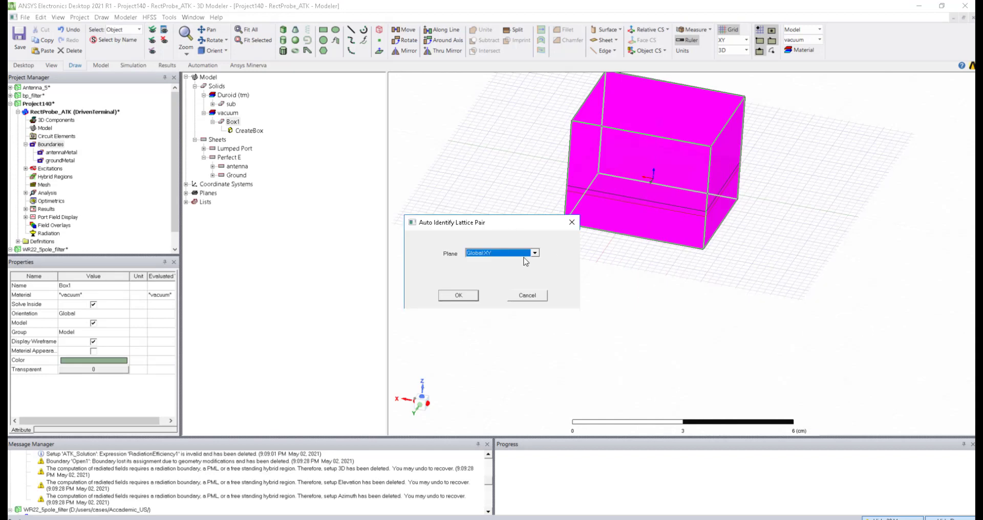
click(525, 254)
click(496, 263)
click(458, 295)
click(61, 177)
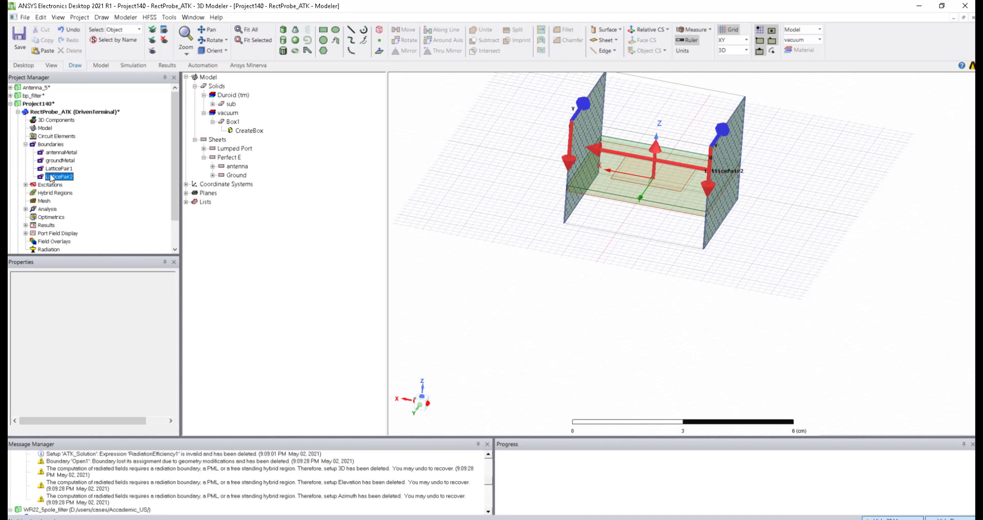
click(523, 236)
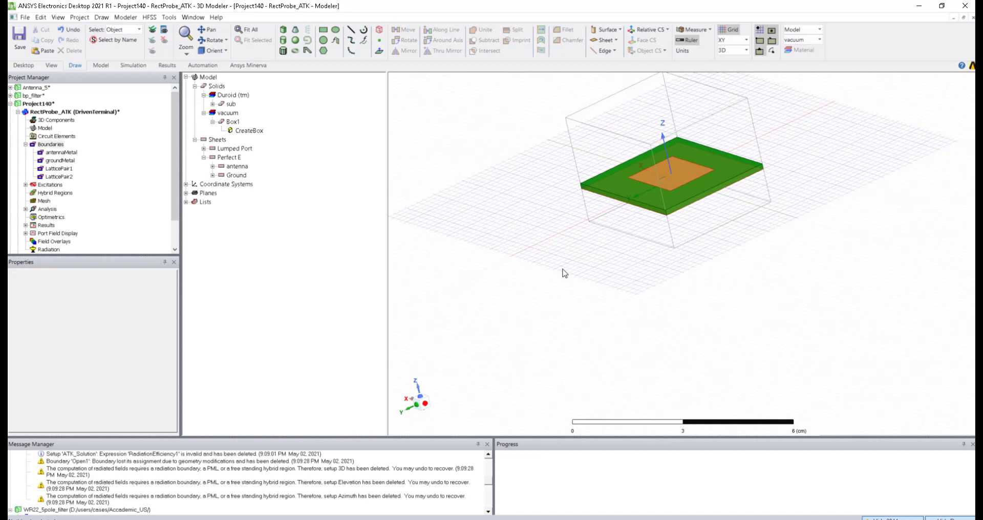
Step: Switch to face selection and pick Box1's top and bottom faces
click(631, 111)
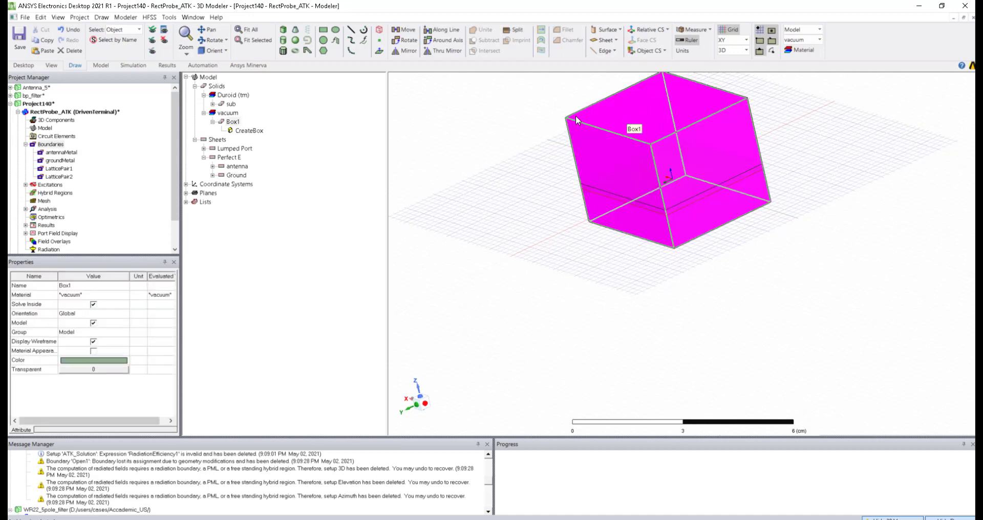
right_click(537, 116)
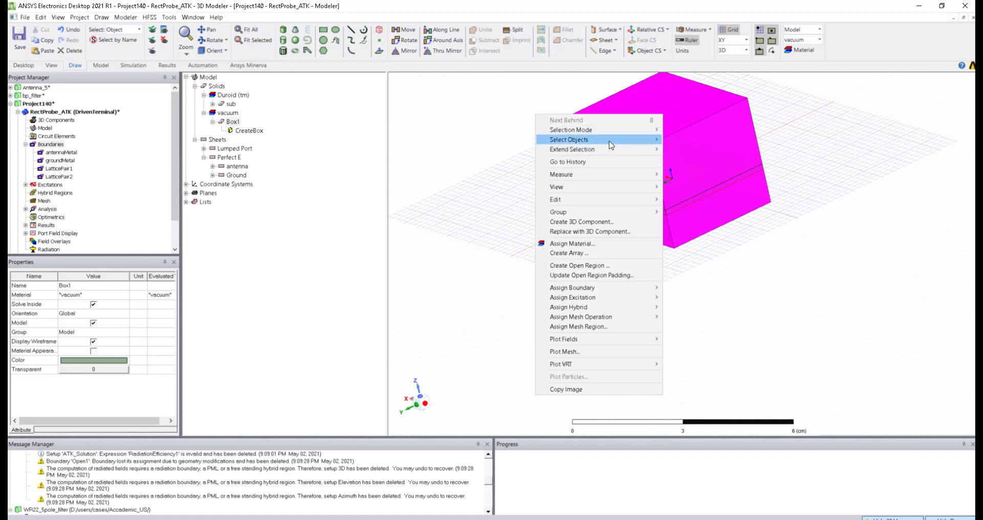
mouse_move(628, 131)
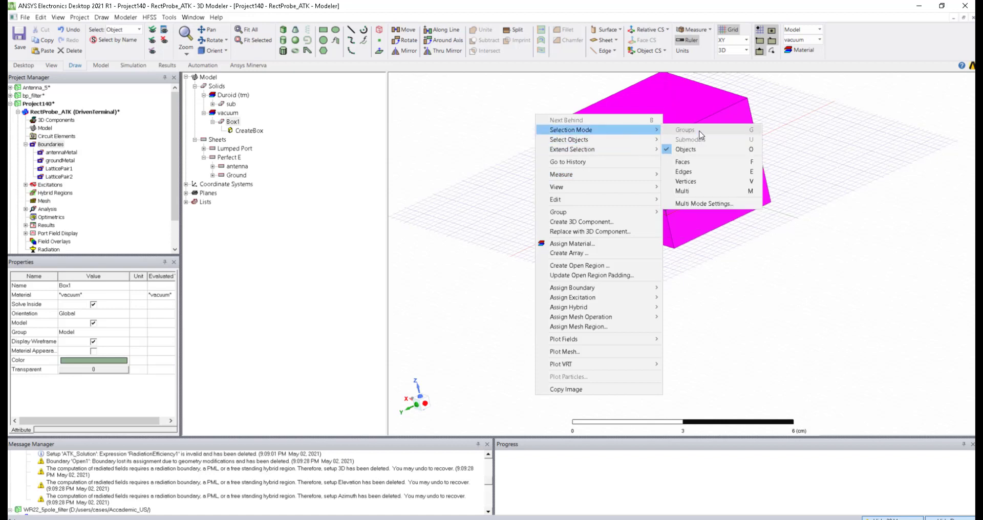
click(686, 163)
click(653, 119)
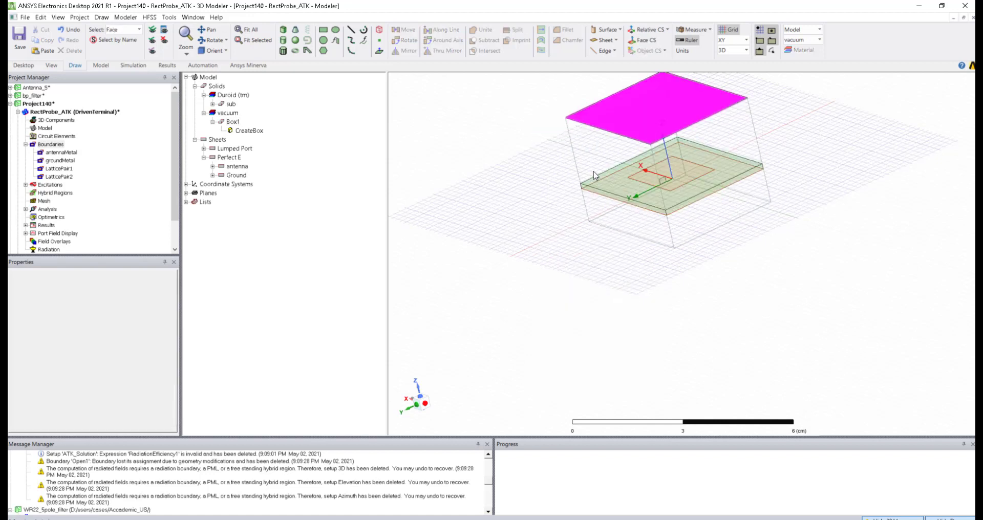
middle_drag(573, 229, 570, 212)
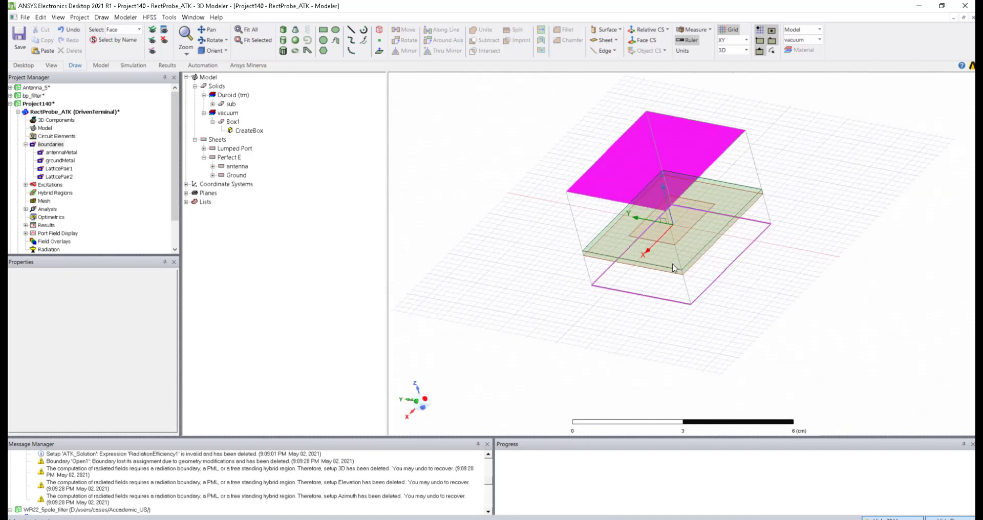
ctrl+click(674, 258)
Step: Make the selected faces radiation boundary Rad1, then reorient the view and reselect Box1
right_click(673, 257)
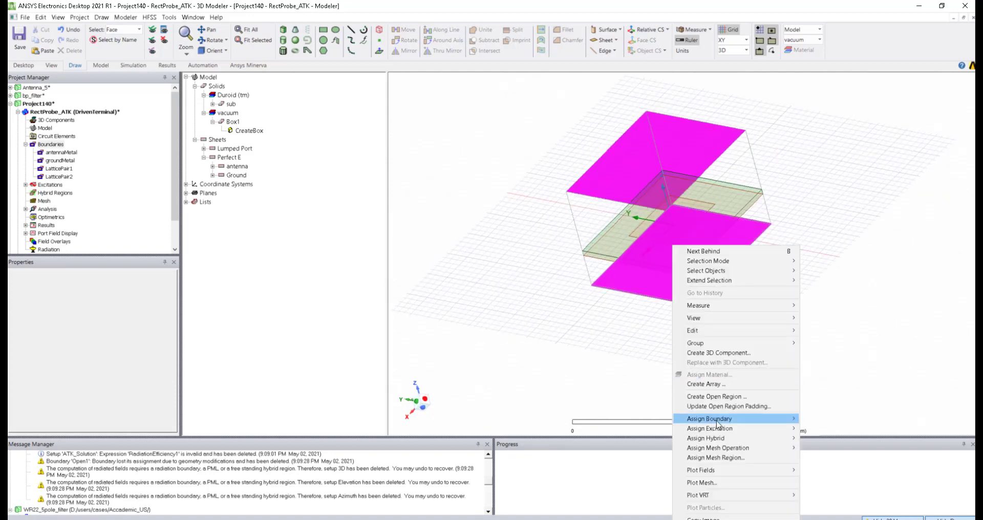
mouse_move(720, 420)
click(826, 378)
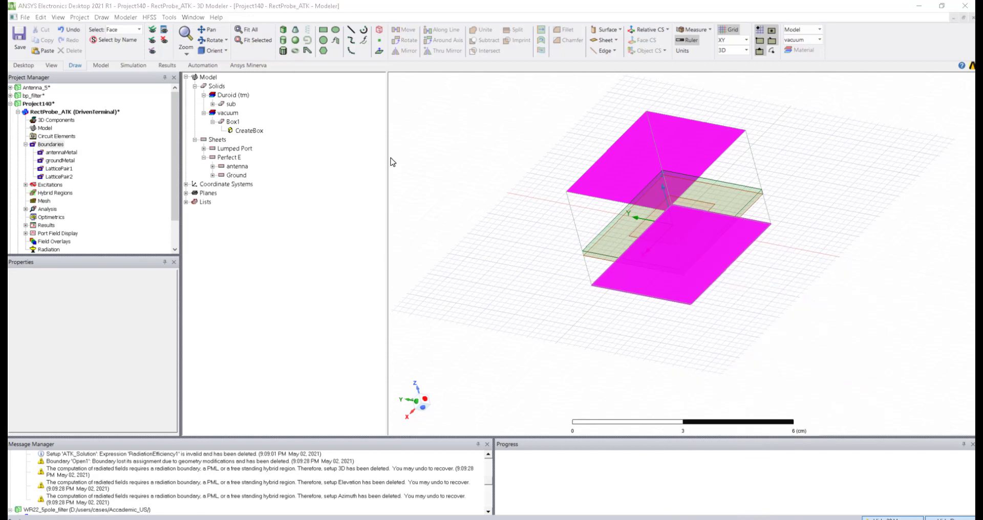
click(330, 323)
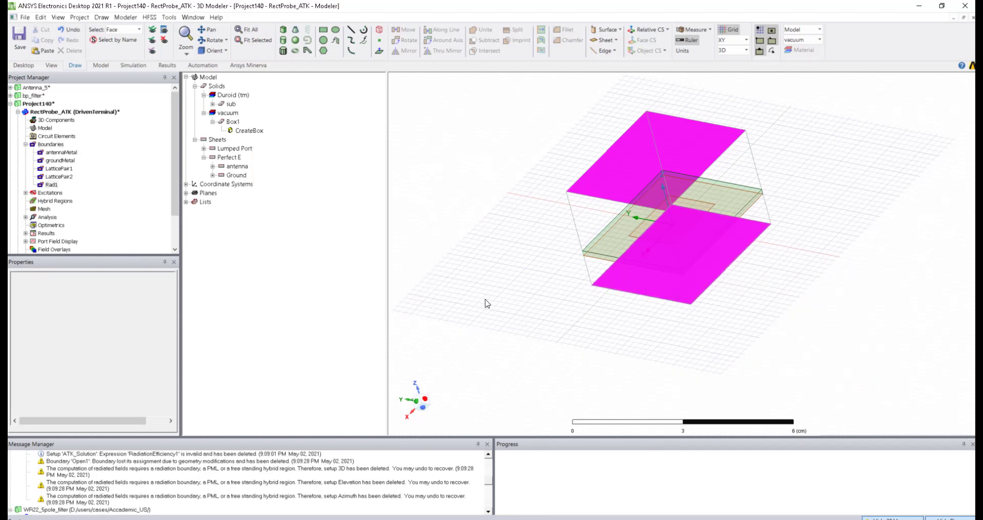
click(485, 303)
middle_drag(458, 184, 470, 229)
middle_drag(653, 91, 695, 208)
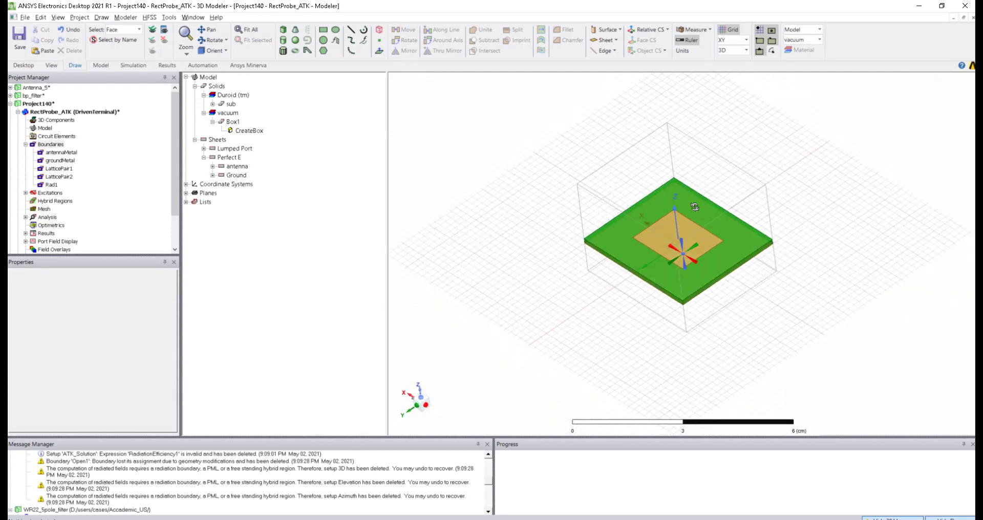
click(225, 122)
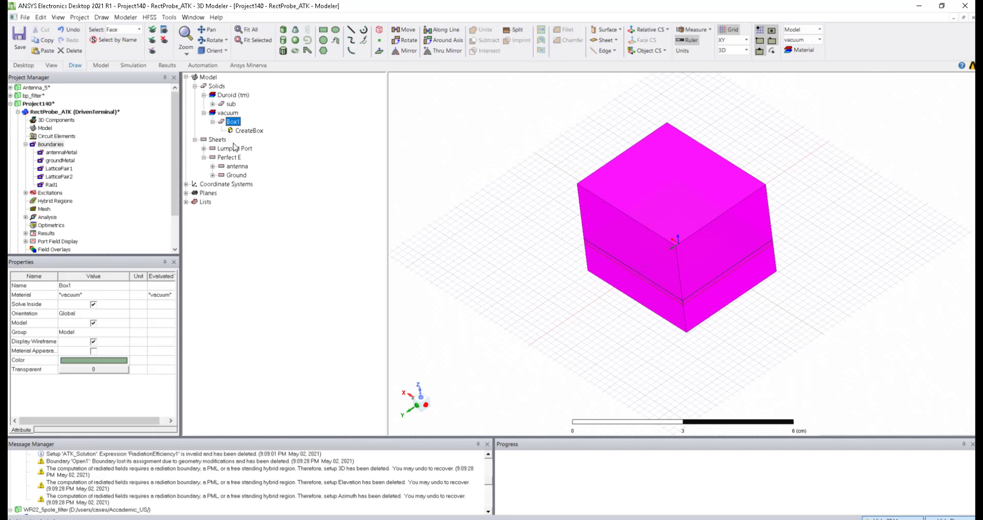
Step: Copy and paste the vacuum box to create Box2
key(ctrl+c)
key(ctrl+v)
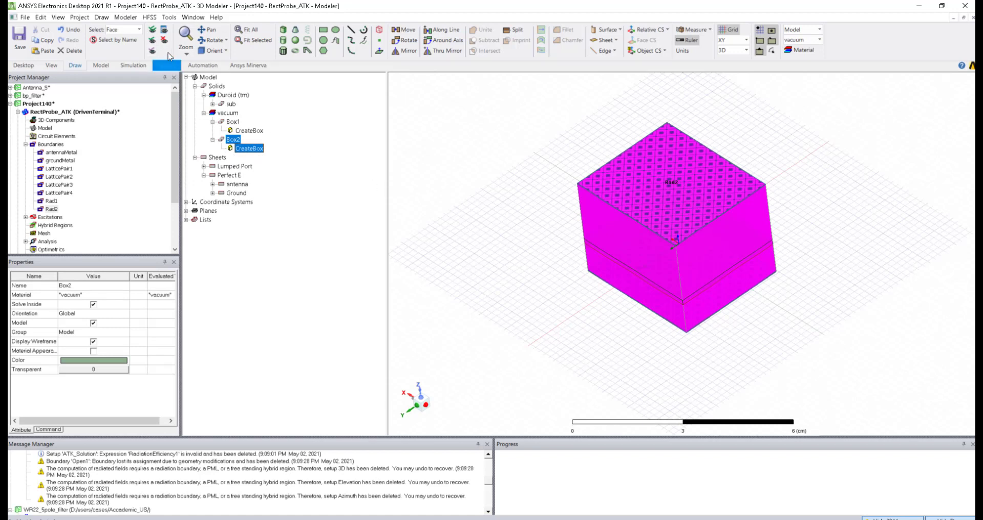
click(470, 210)
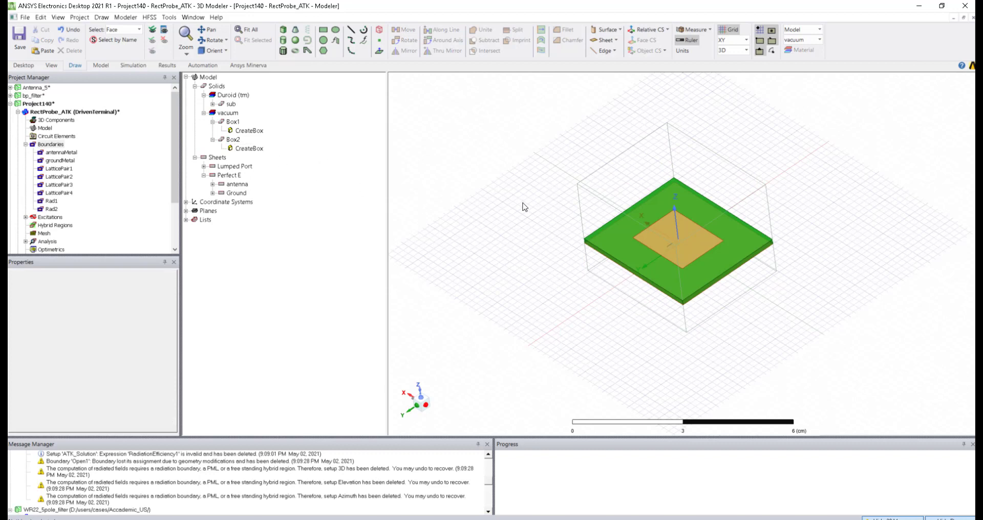
Step: Set the selection mode to Objects and select every object in the model
right_click(500, 173)
mouse_move(523, 186)
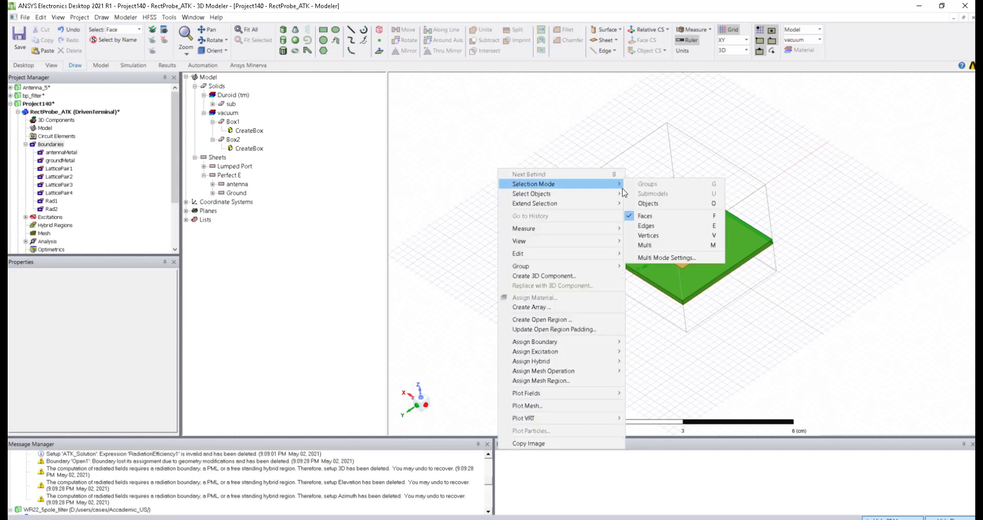
click(657, 205)
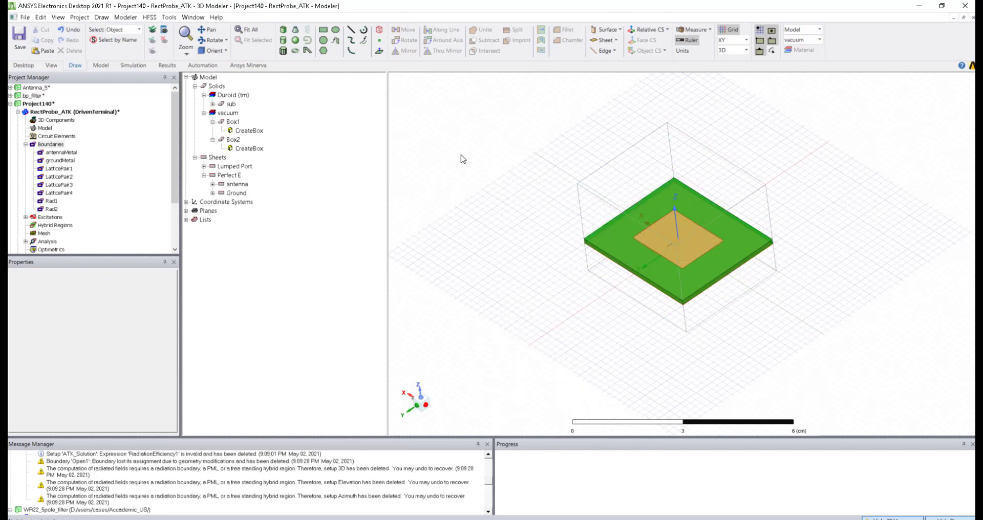
key(ctrl+a)
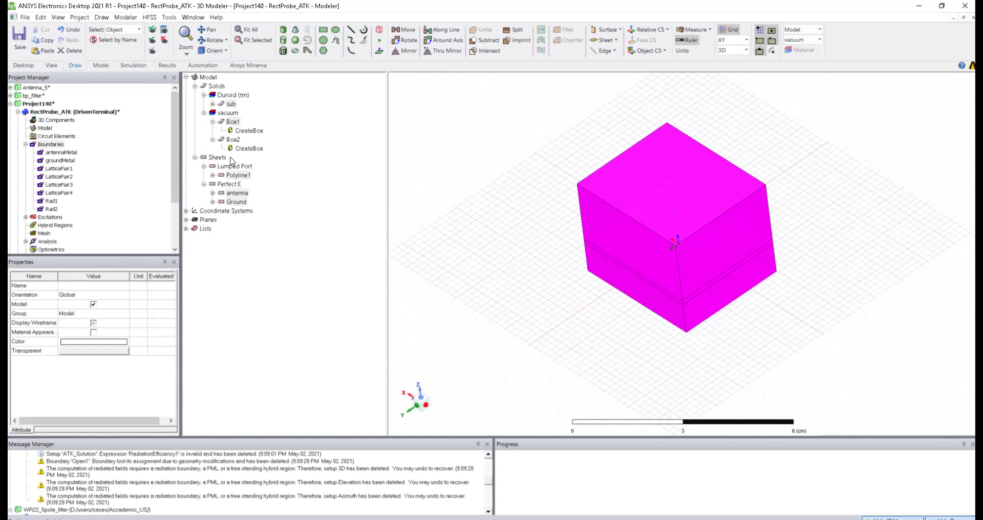
Step: Replace the selected geometry with a 3D component named 'Antenna', then select Box2
right_click(486, 177)
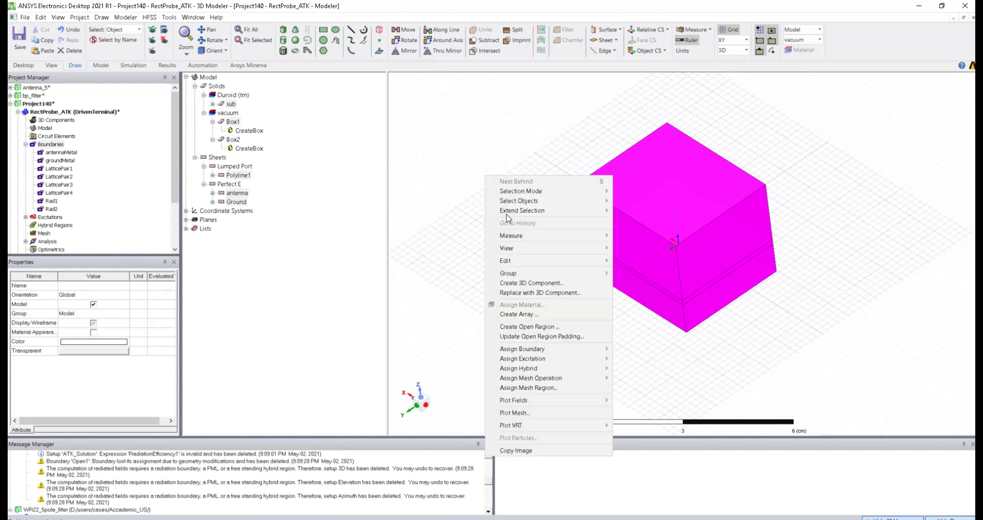
click(523, 294)
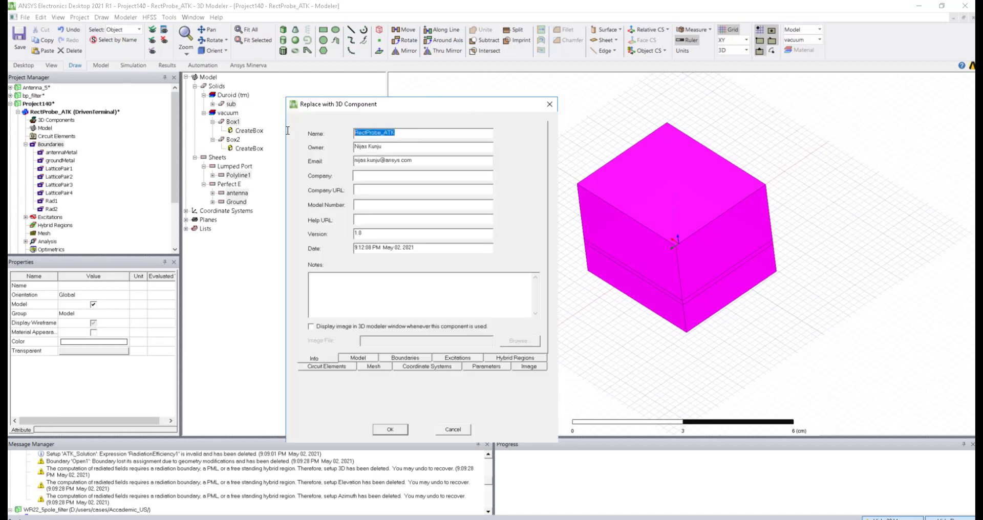
text(Antenna)
key(Return)
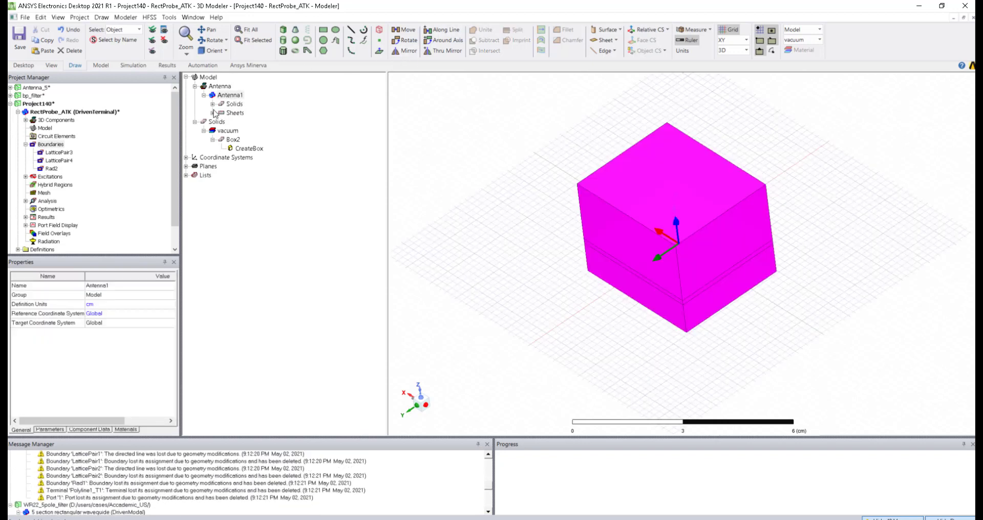
click(231, 140)
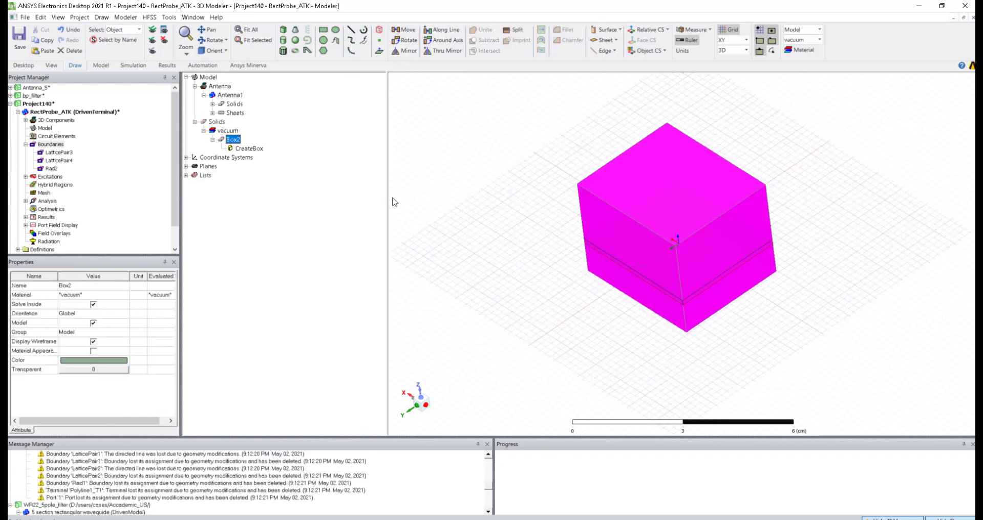
Step: Replace Box2 with a 3D component named 'Blank', then select the Model node
right_click(232, 145)
click(275, 216)
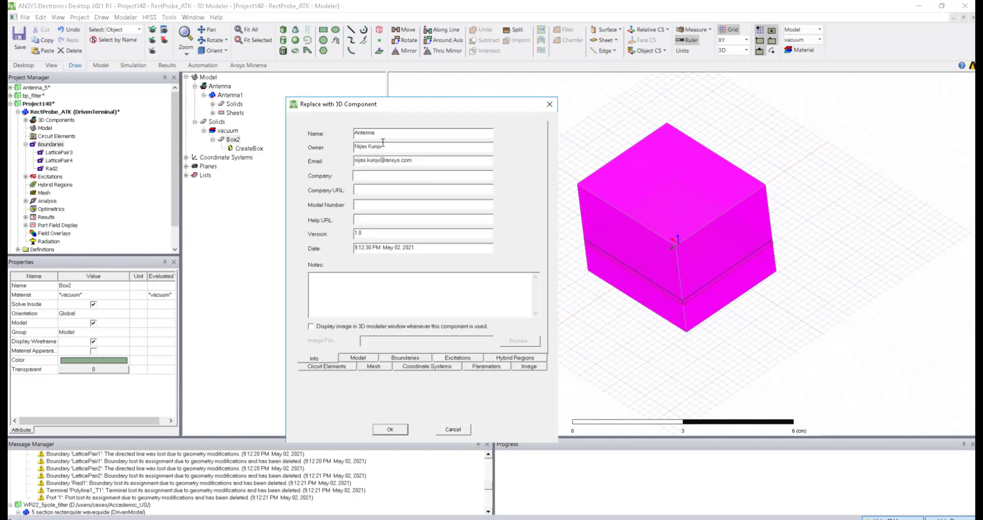
drag(389, 133, 300, 133)
text(Bl)
click(386, 429)
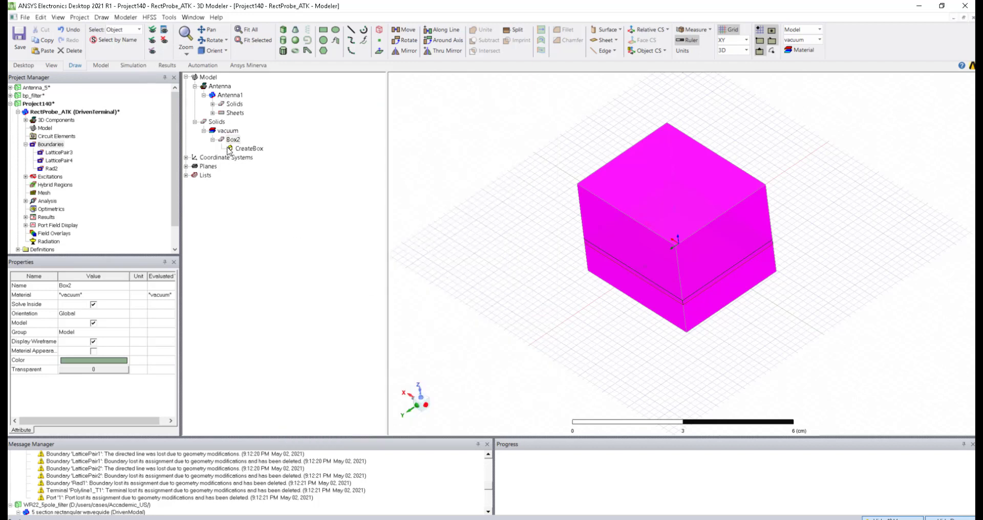
click(87, 153)
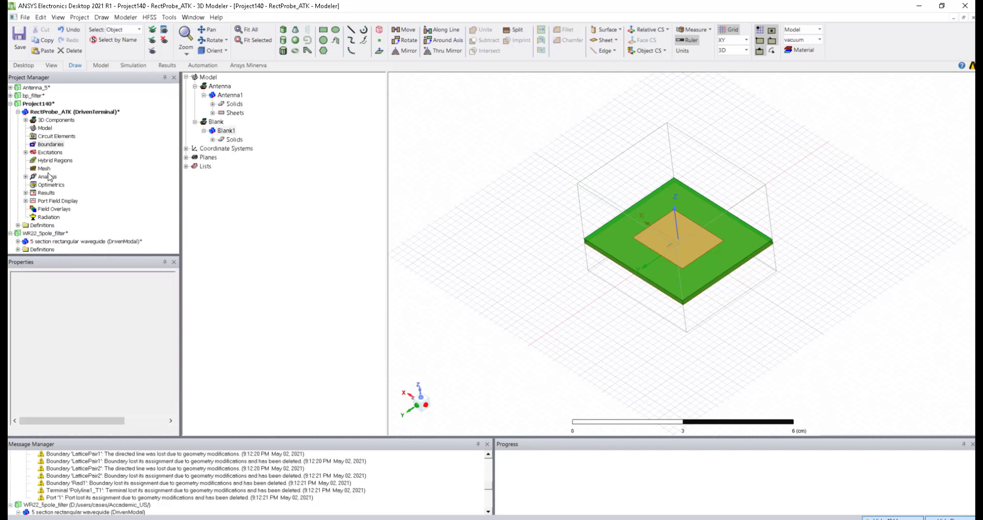
click(46, 129)
Step: Create a visible component array sized 22 along both the A and B lattice vectors
right_click(46, 131)
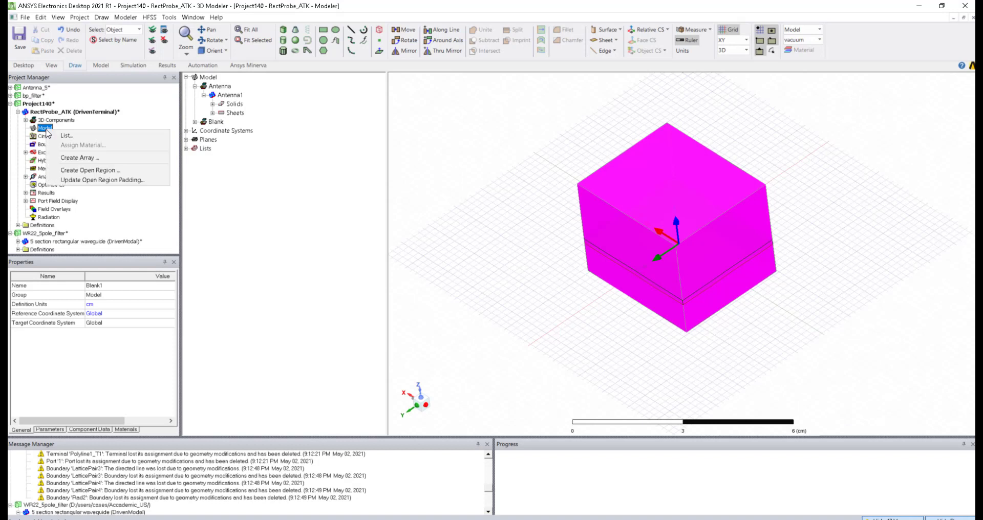
click(65, 160)
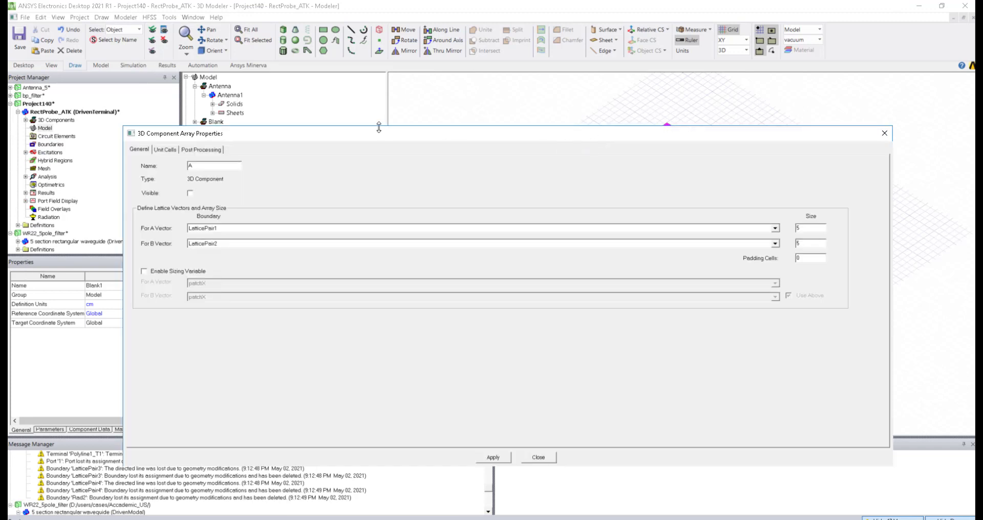
drag(400, 137, 390, 119)
click(180, 175)
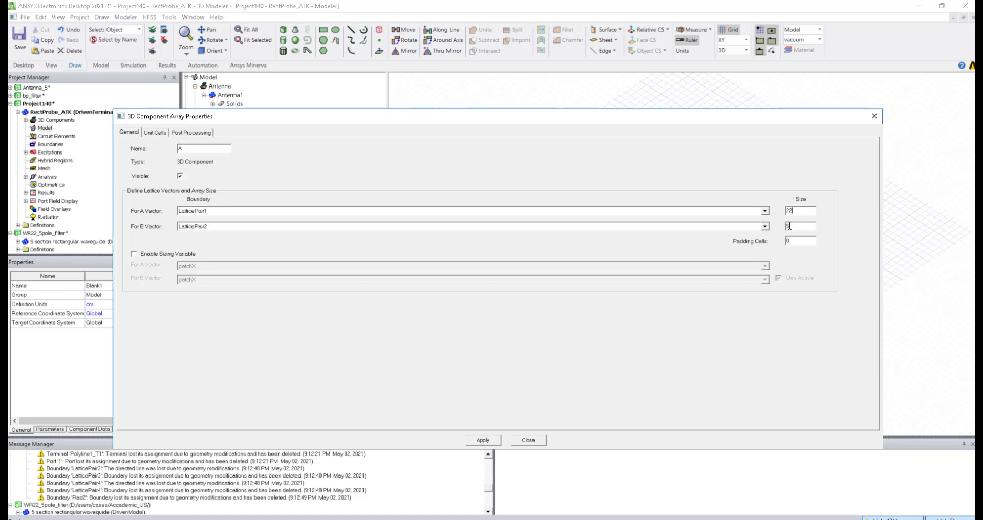
text(22)
click(161, 132)
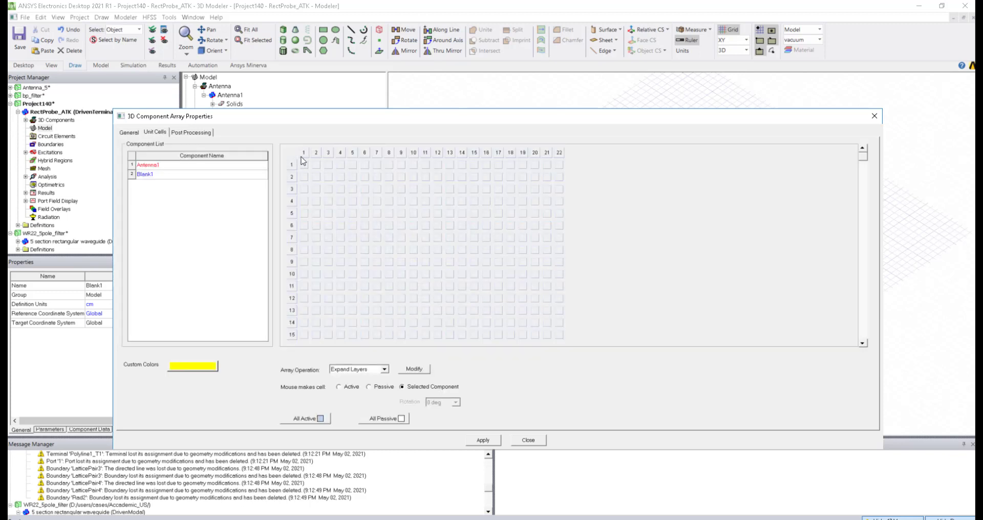
Step: Fill the array columns with Antenna1 cells
click(164, 166)
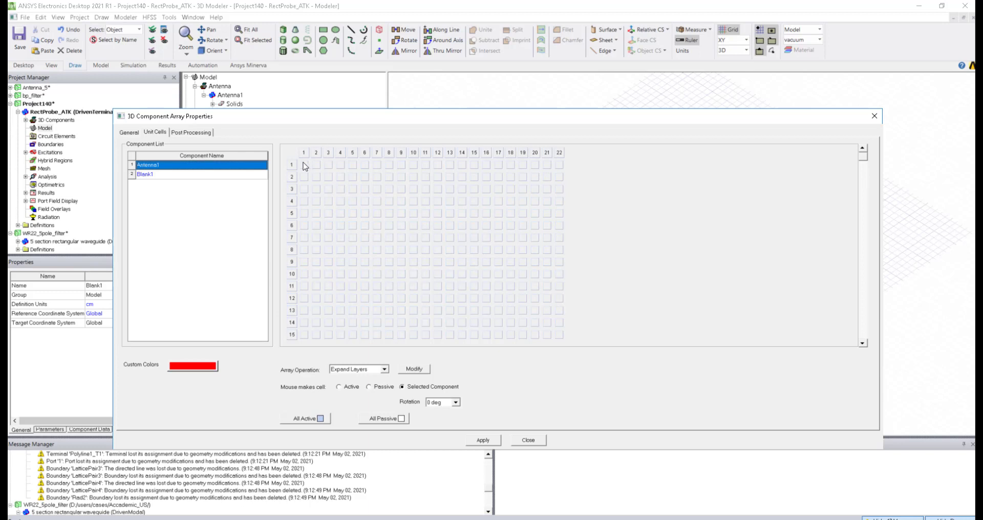
click(317, 154)
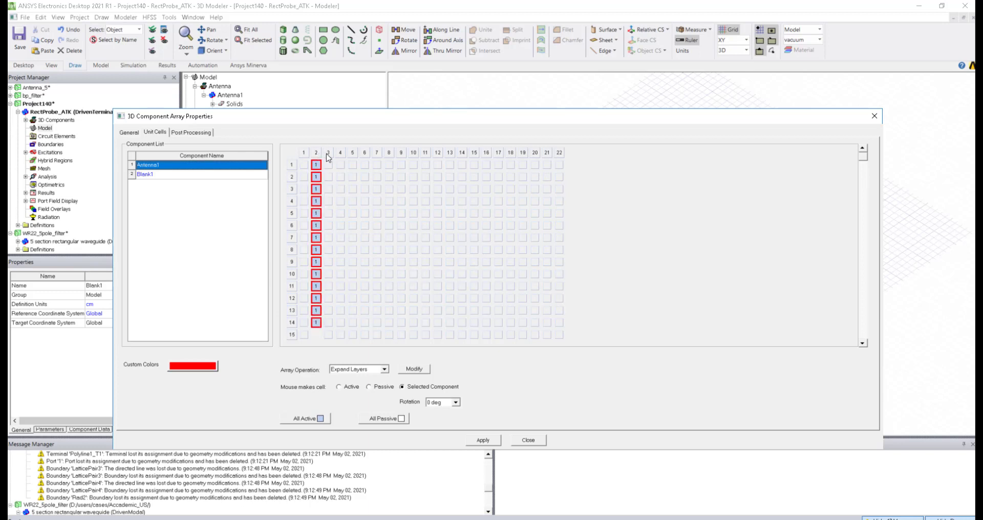
drag(342, 156, 566, 161)
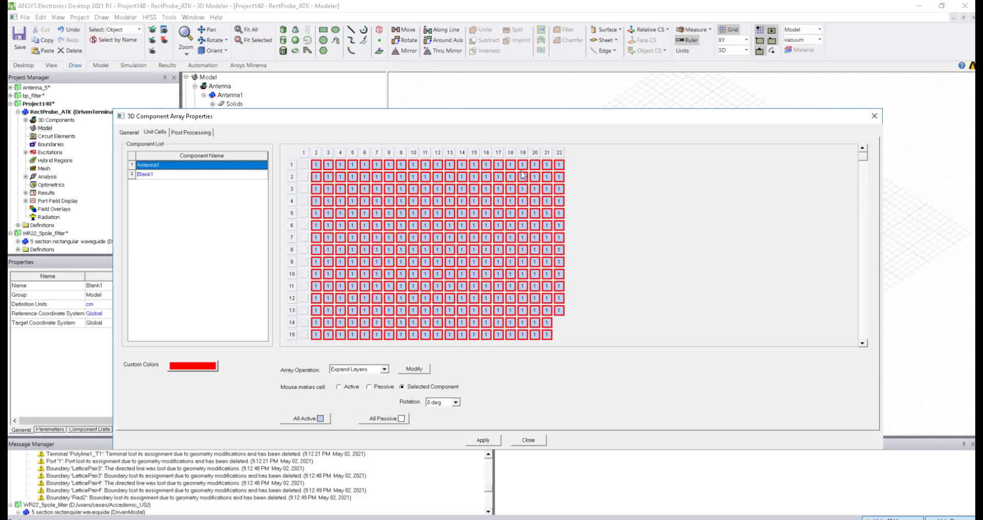
Step: Set rows 1 and 22 and column 22 to Blank1 cells as a border, and apply the layout
click(149, 175)
click(291, 164)
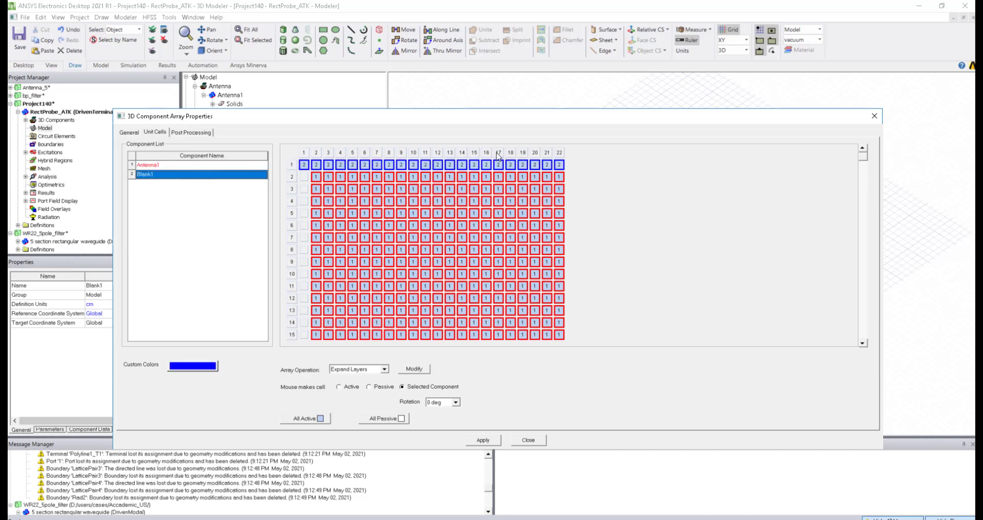
click(559, 153)
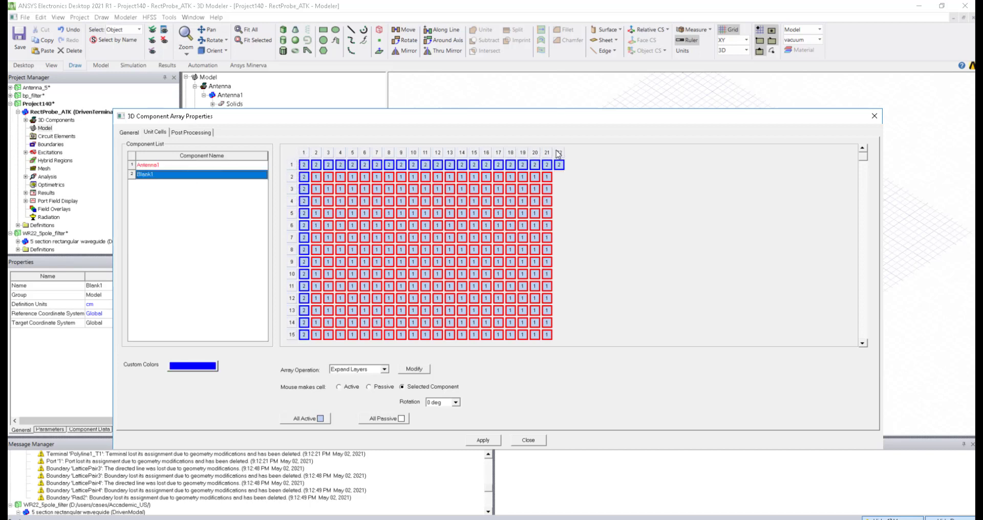
drag(865, 162, 869, 353)
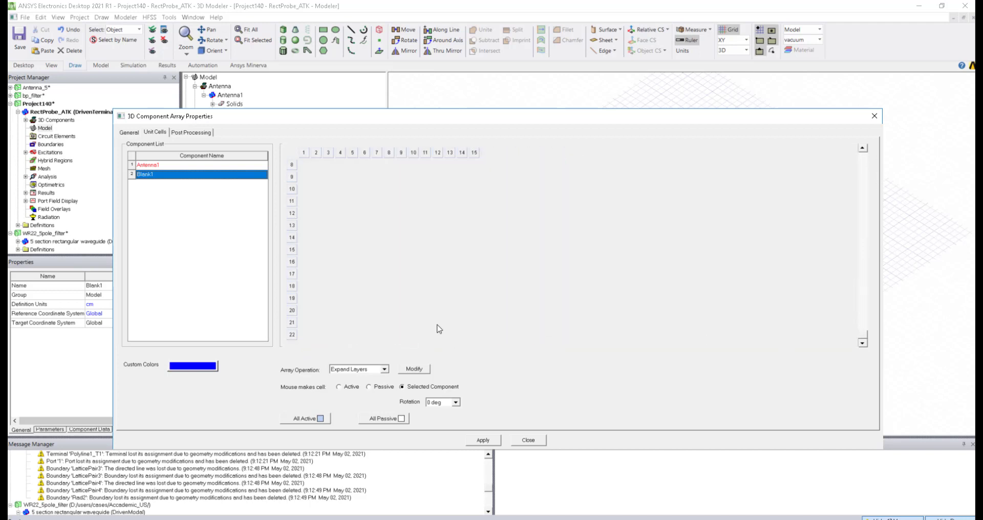
click(291, 336)
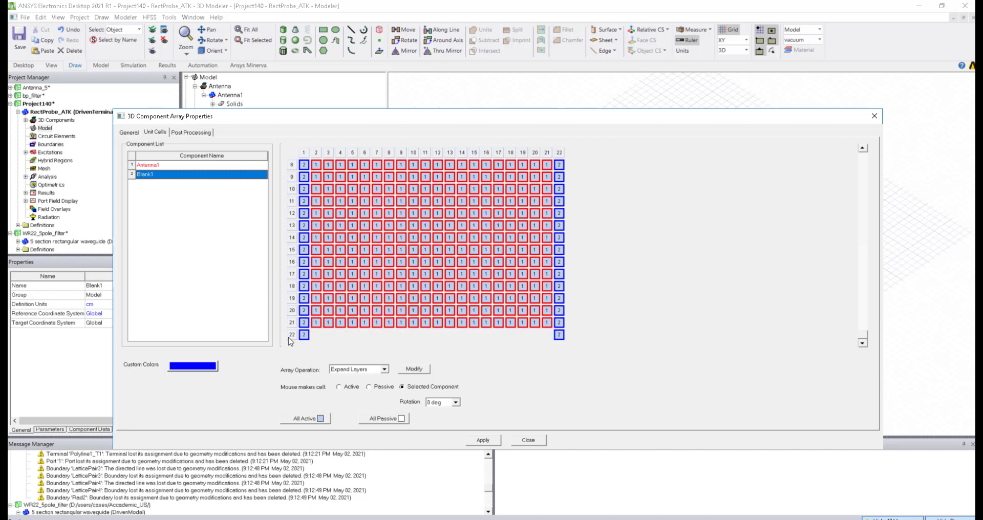
click(482, 441)
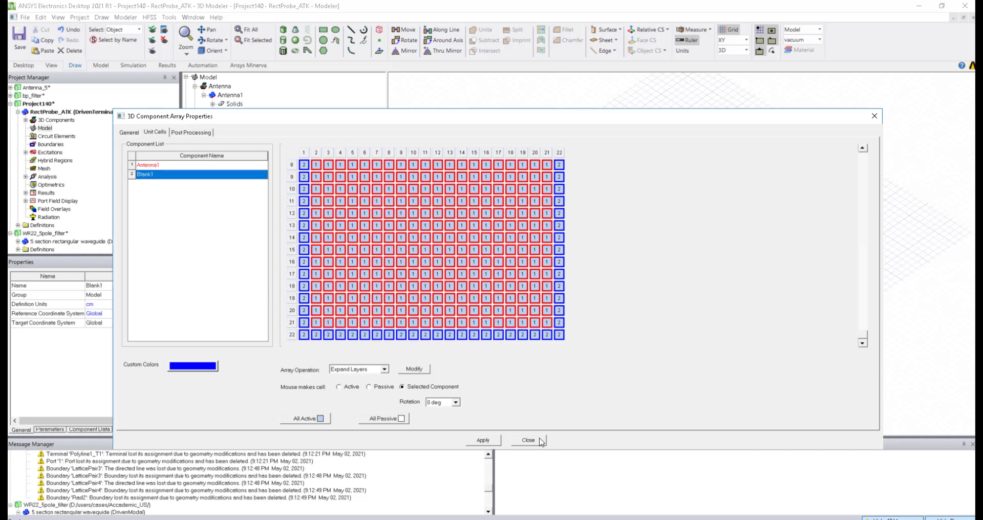
click(528, 440)
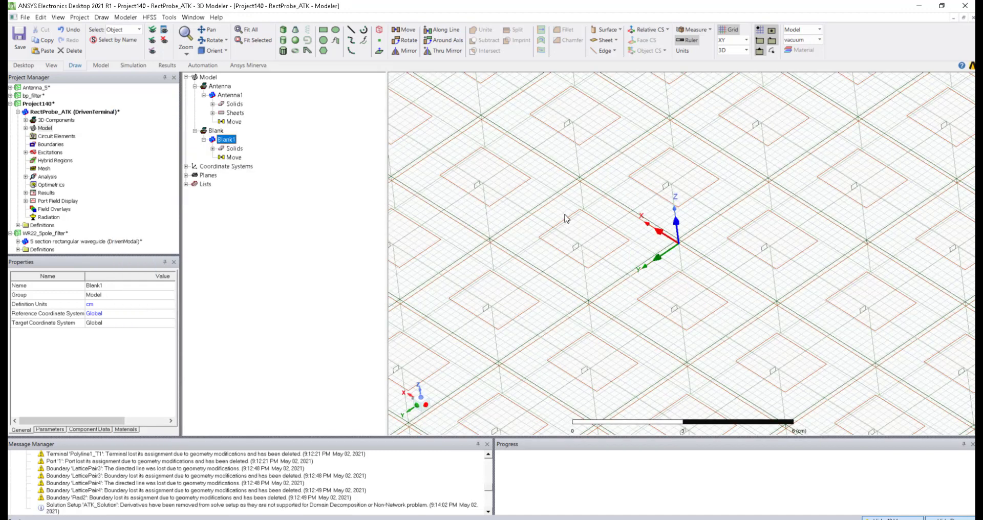
Step: Fit the whole array in view, expand the Analysis setups, and select ATK_Solution
key(ctrl+d)
click(448, 315)
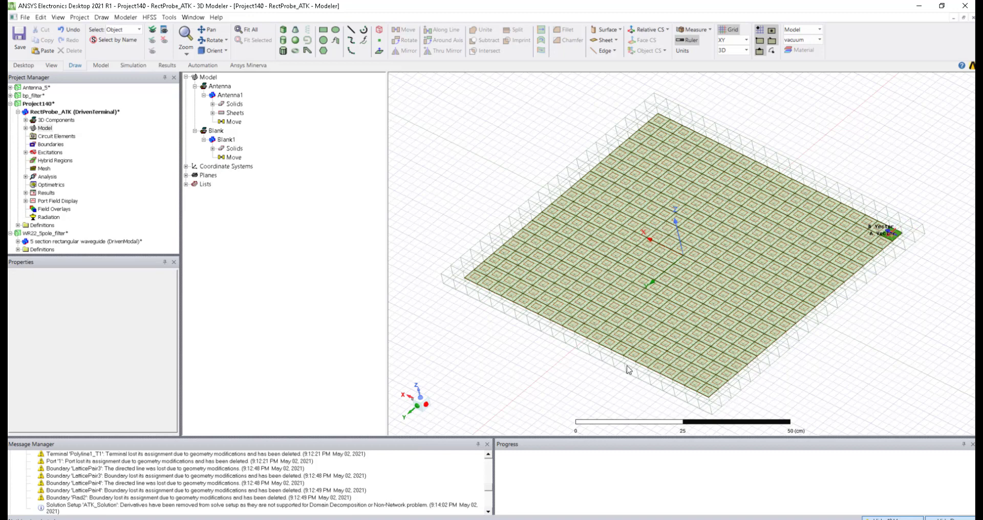
click(25, 177)
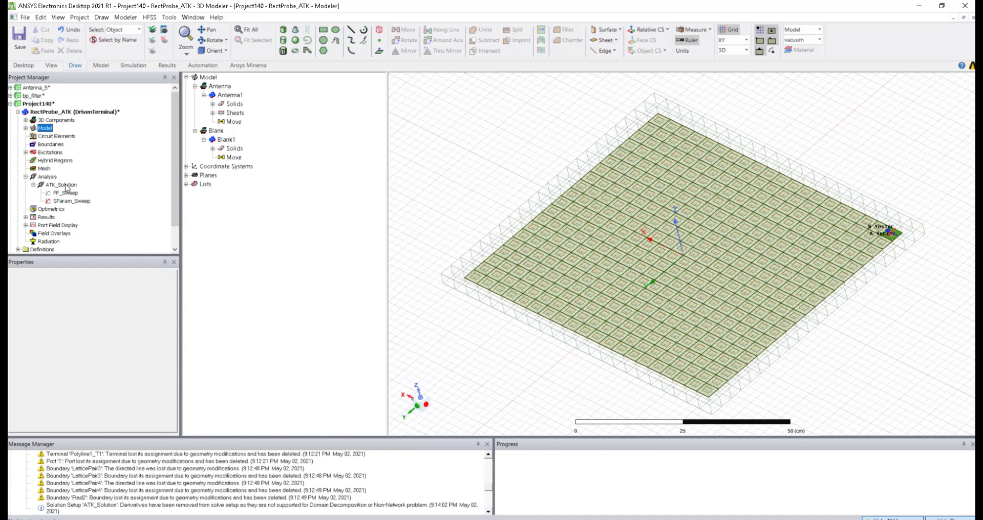
click(65, 186)
Step: Review ATK_Solution's solver options (Direct Solver, First Order basis, 30% refinement) and switch to the slides
double_click(62, 184)
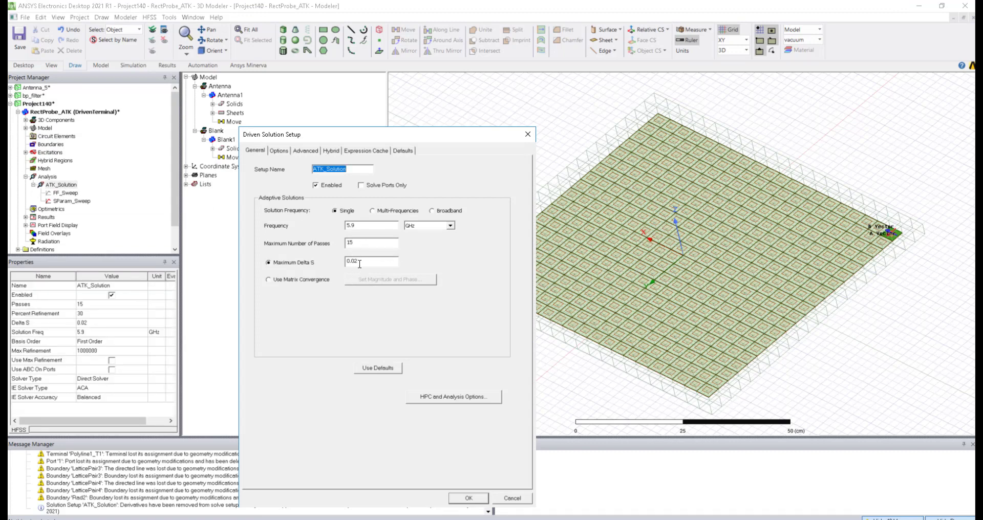
click(284, 151)
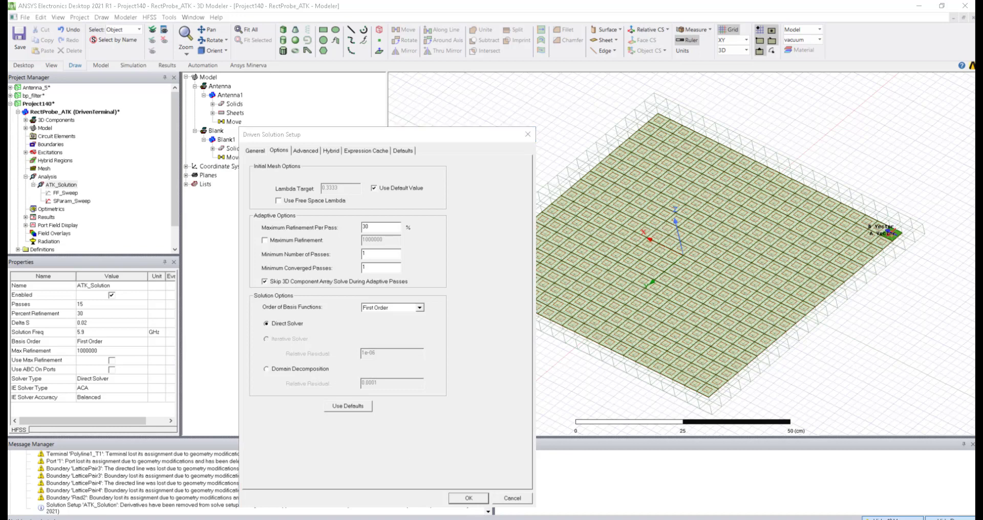
mouse_move(164, 519)
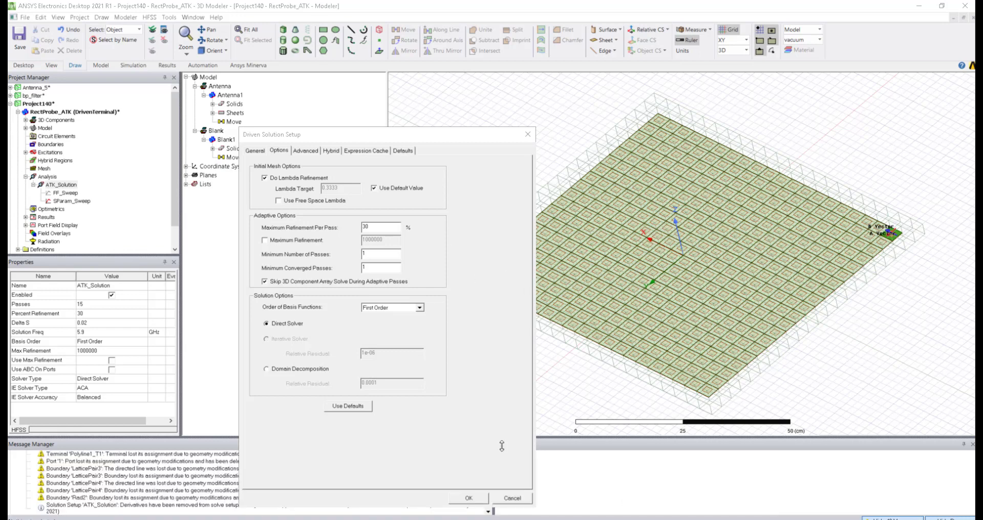
click(338, 489)
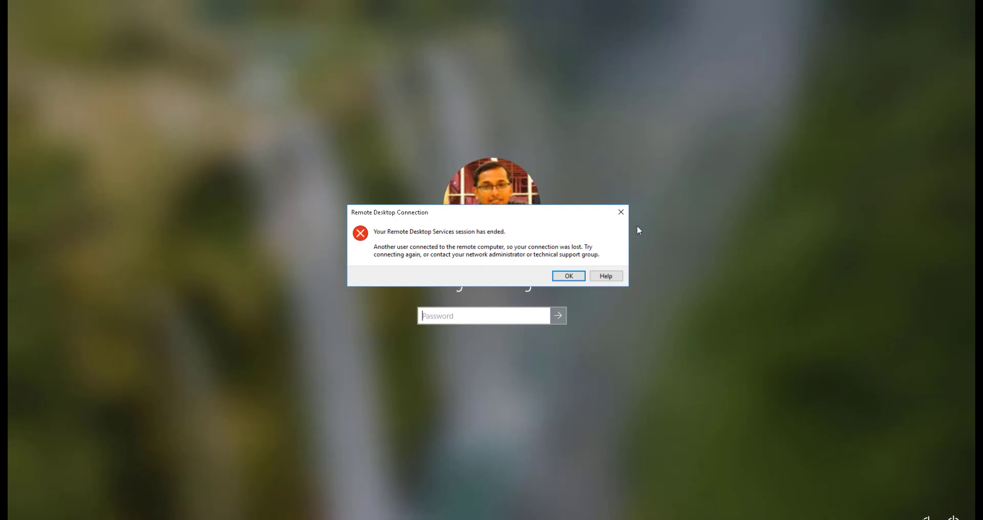
Step: Dismiss the Remote Desktop session-ended error message
click(621, 212)
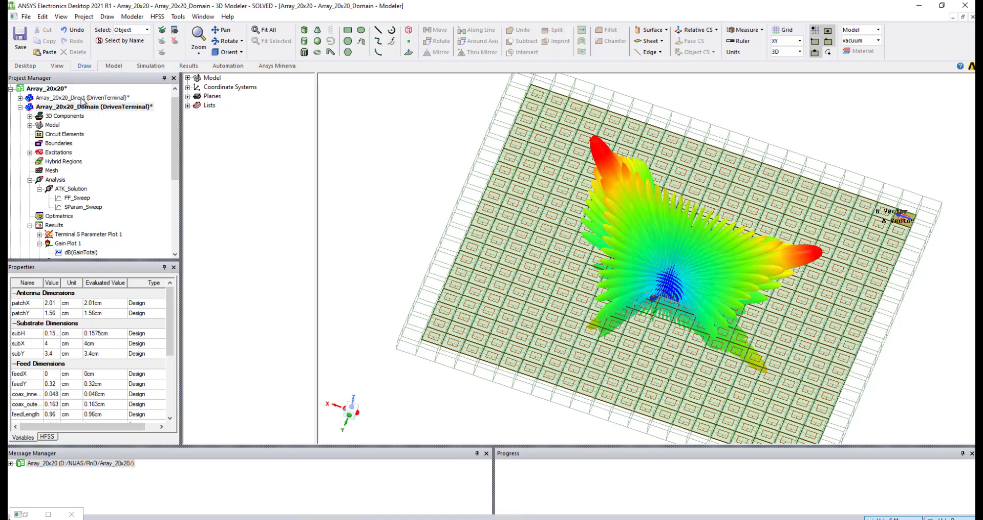
Step: Review the run-time and memory profile of Array_20x20_Domain's ATK_Solution
click(72, 98)
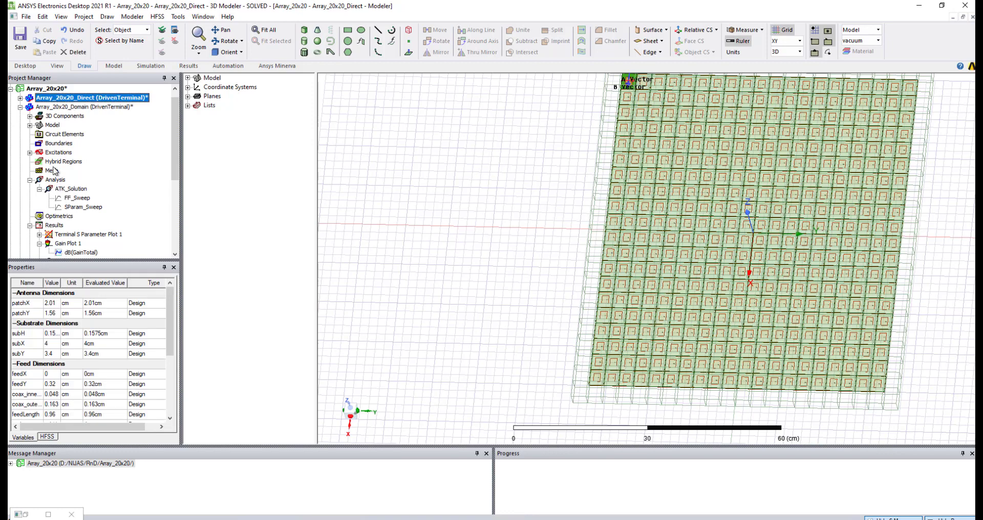
click(44, 107)
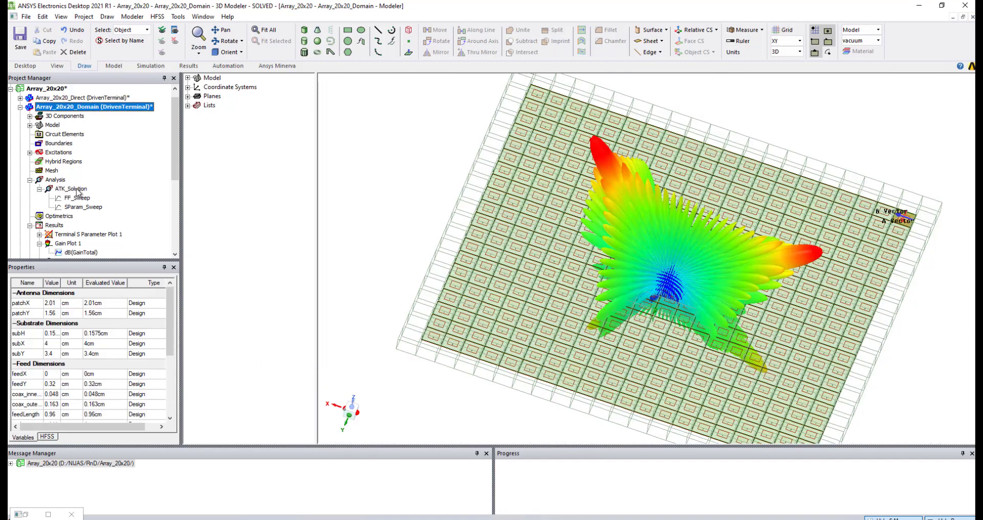
right_click(77, 189)
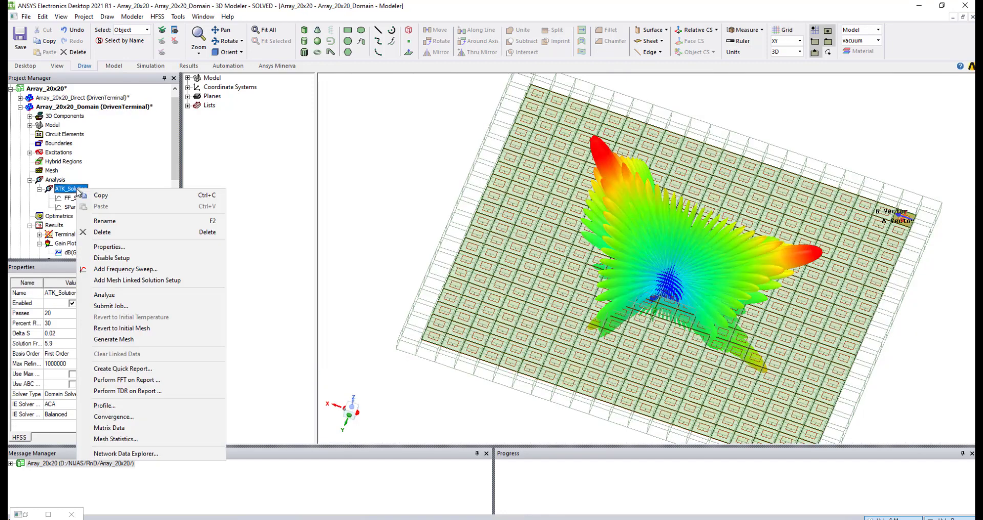
click(121, 406)
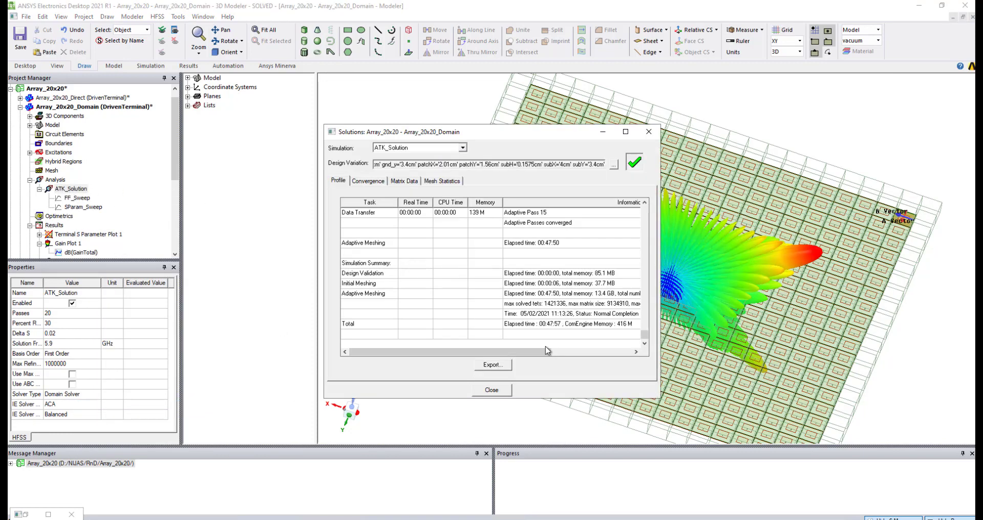
drag(537, 353, 557, 299)
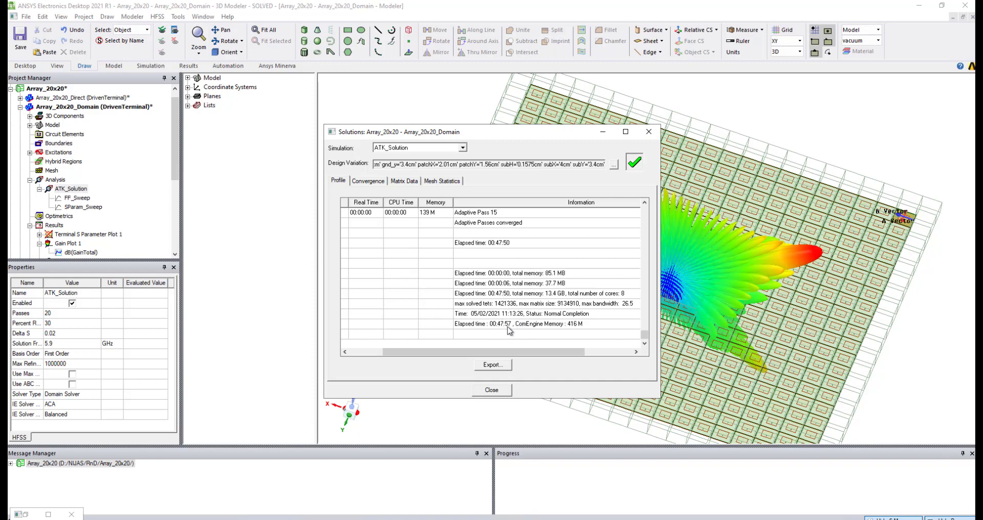
click(492, 390)
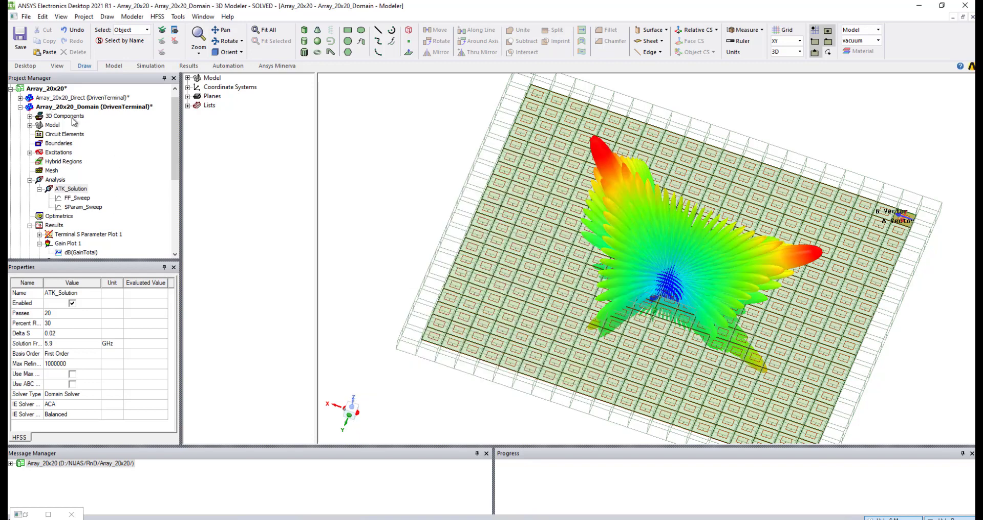
Step: Collapse the Array_20x20 project and activate helical_antenna's solved HFSSDesign1
scroll(138, 145, up, 1)
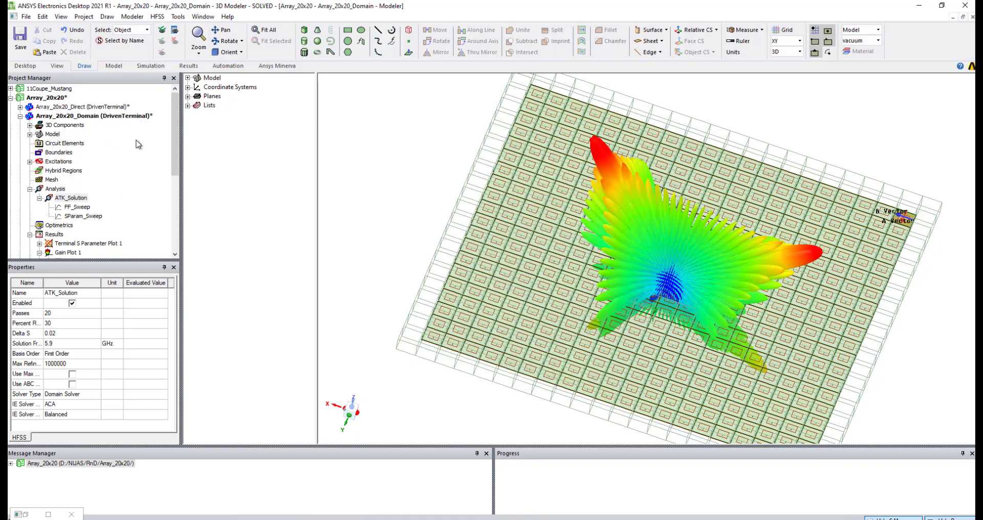
click(10, 97)
click(51, 116)
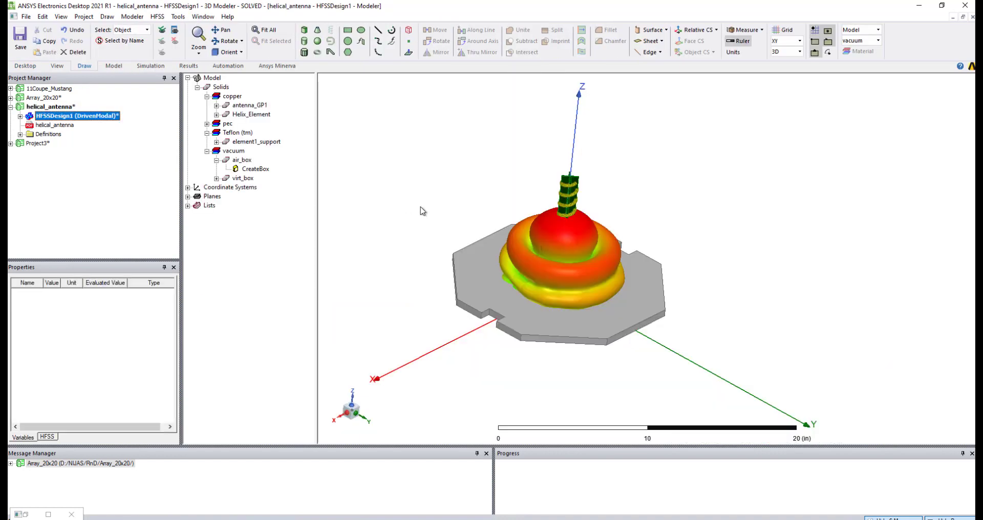
Step: Orbit the helical antenna side-on, then return to Project140's patch array and cancel its setup
scroll(420, 243, down, 4)
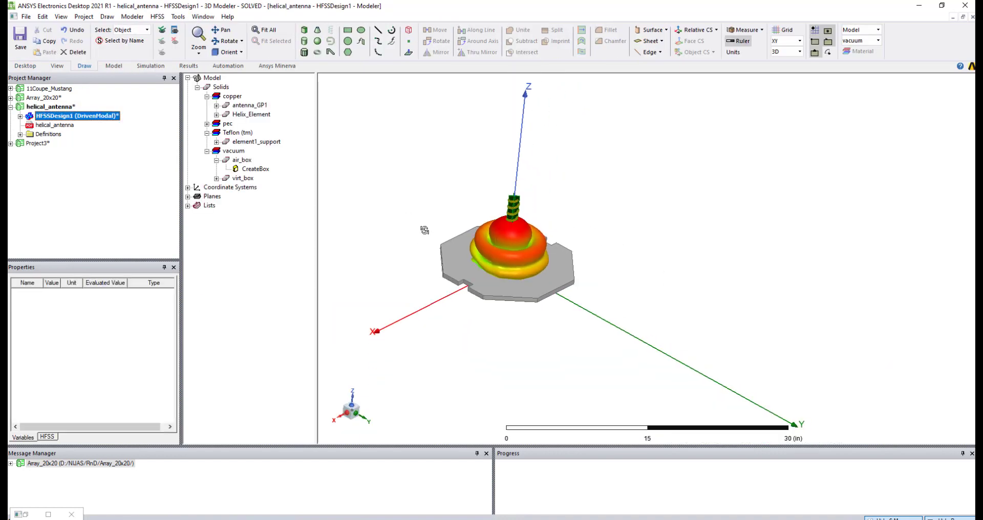
mouse_move(425, 230)
alt+mouse_down()
mouse_move(428, 217)
mouse_move(439, 263)
mouse_move(395, 266)
alt+mouse_up()
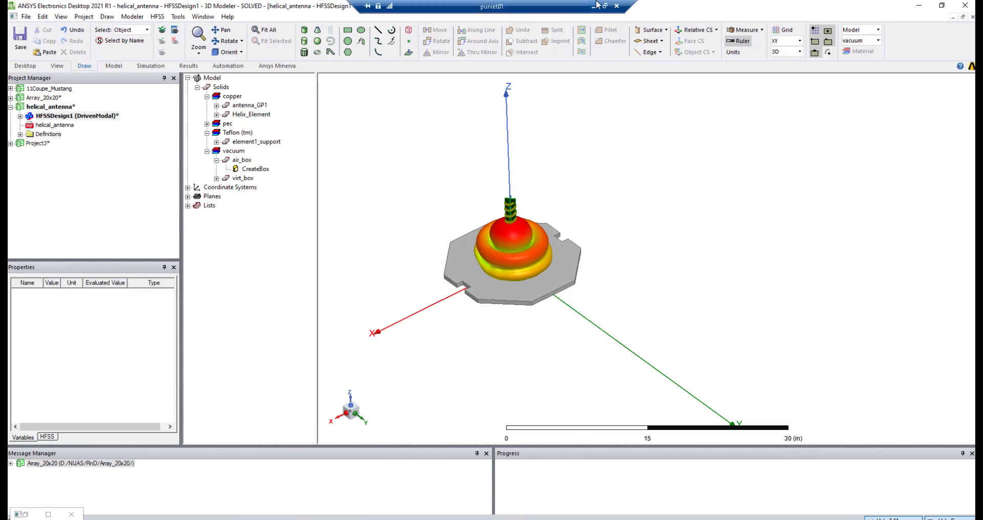
click(595, 5)
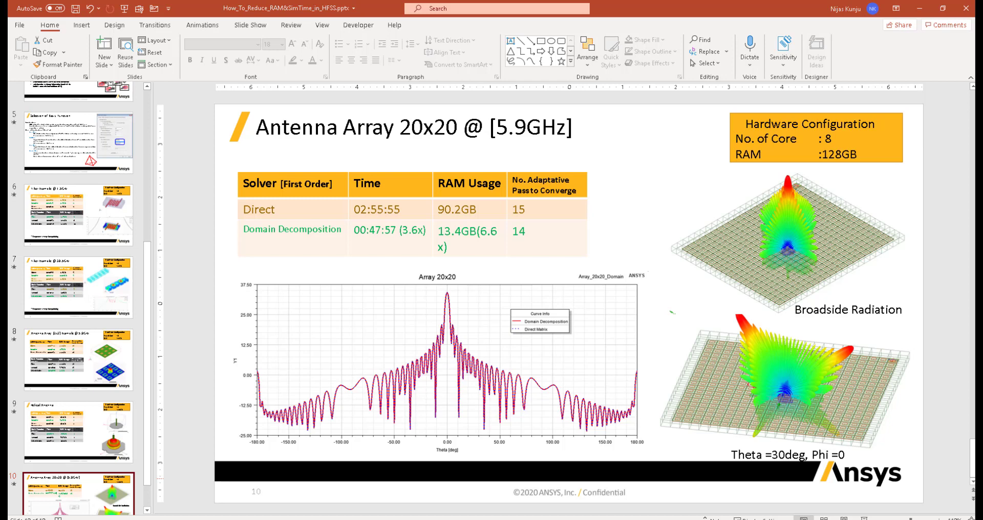
click(382, 507)
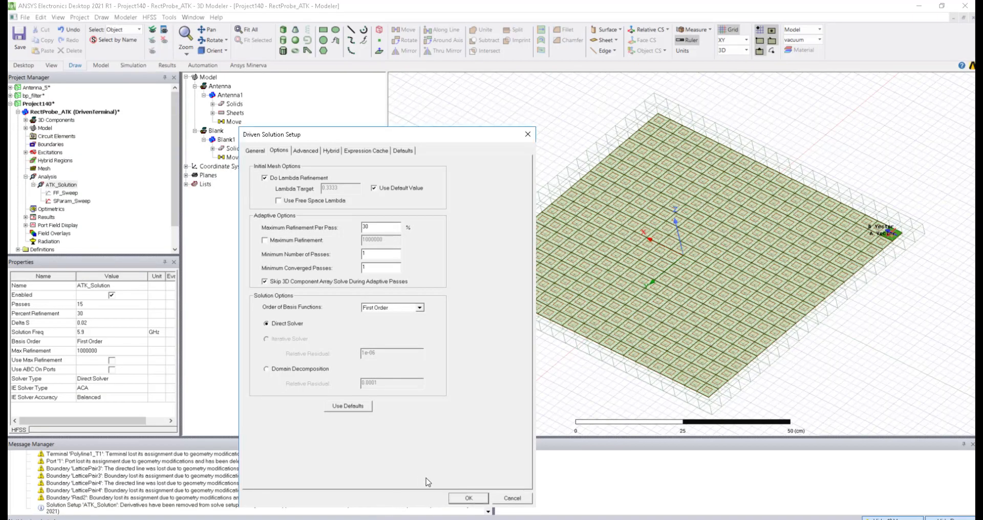
click(513, 498)
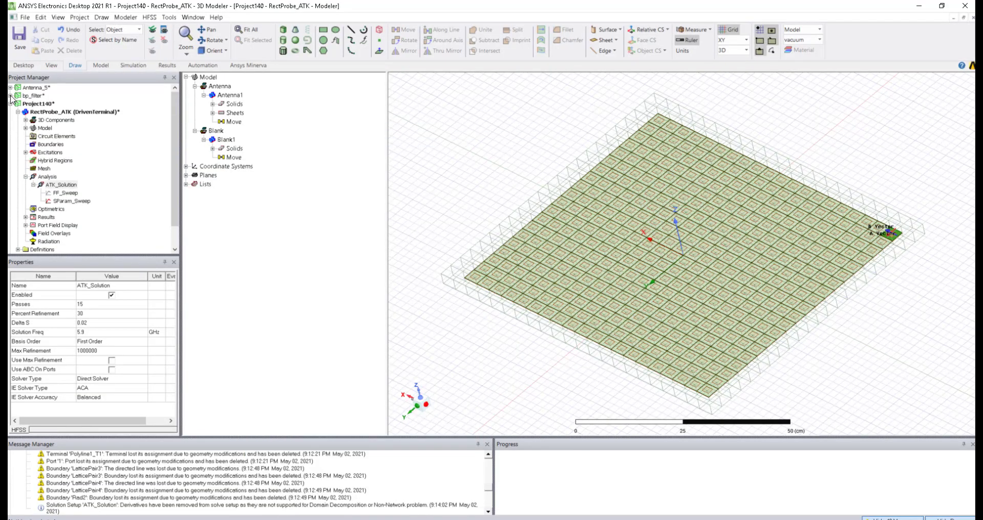
Step: Expand bp_filter and show HFSSDesign_Direct_Mixed with its E-field plot across the filter
click(17, 116)
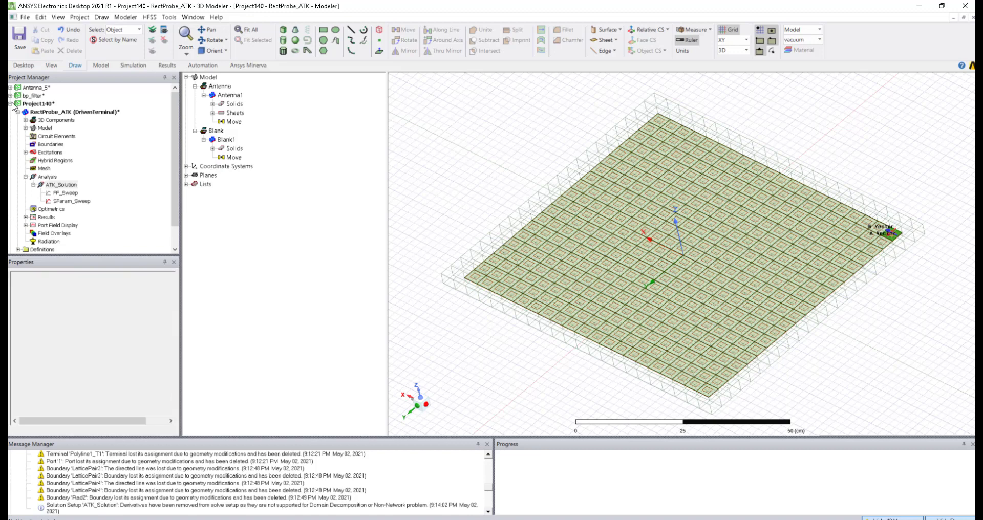
click(10, 96)
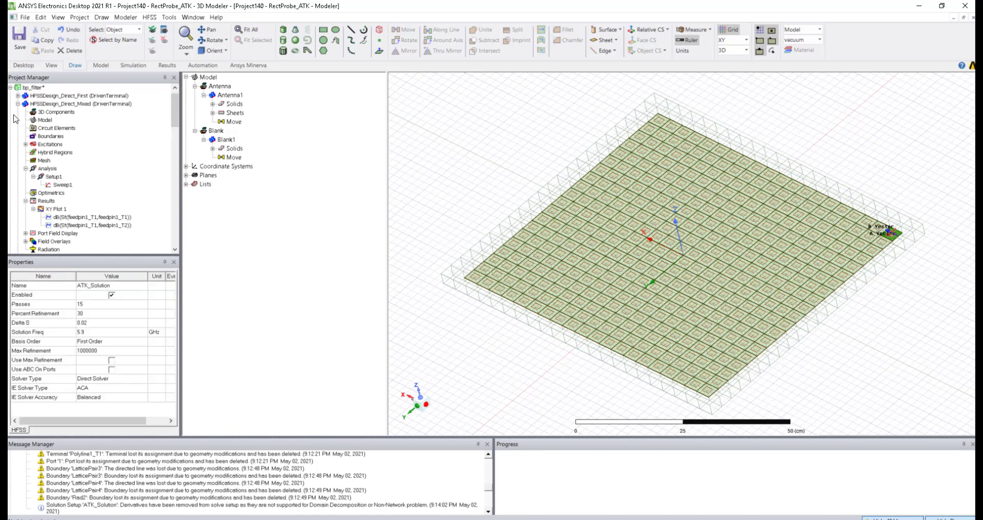
click(60, 185)
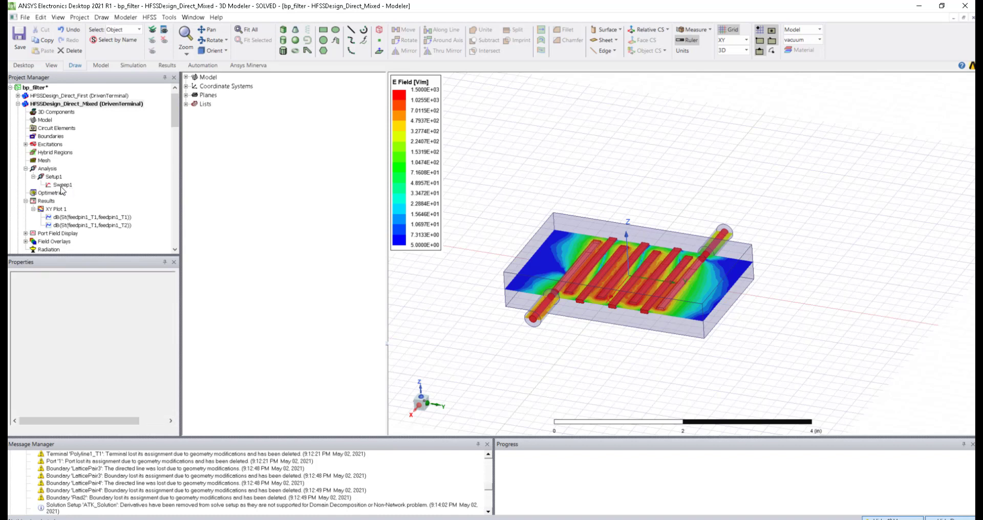
Step: Change Sweep1's linear count from 451 to 901 points over 0.6–2.4 GHz
click(62, 185)
double_click(63, 184)
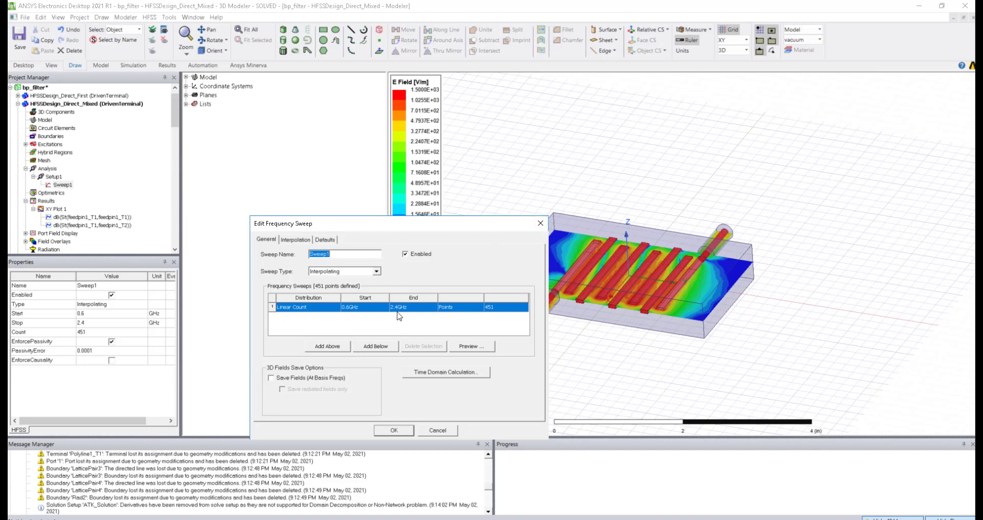
double_click(497, 309)
text(2001)
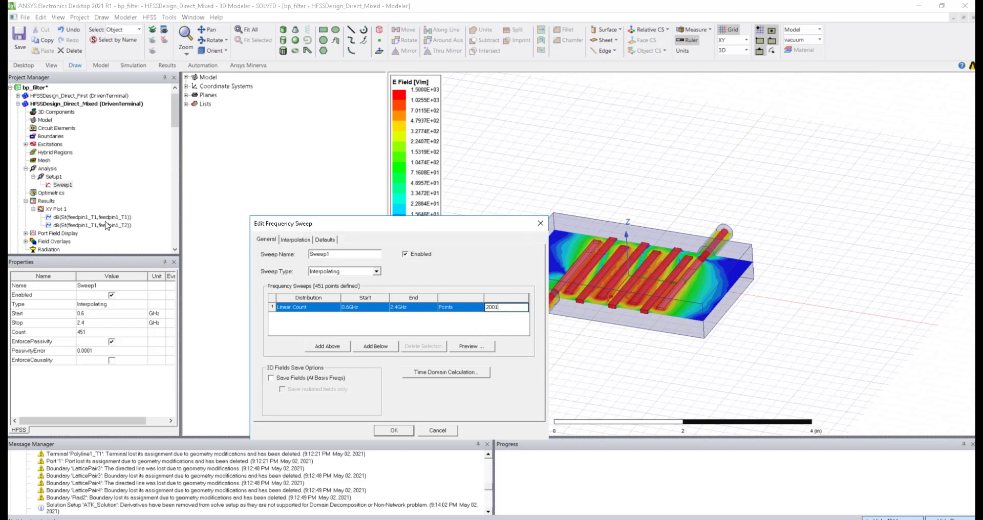
double_click(483, 308)
text(01)
click(394, 431)
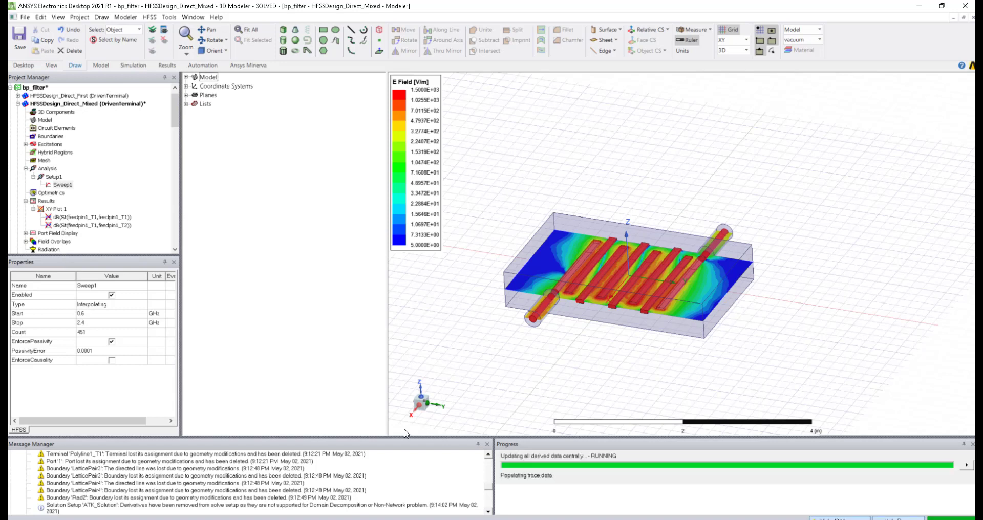
Step: With XY Plot 1 shown, enter 2001 points in Sweep1's general settings
click(57, 209)
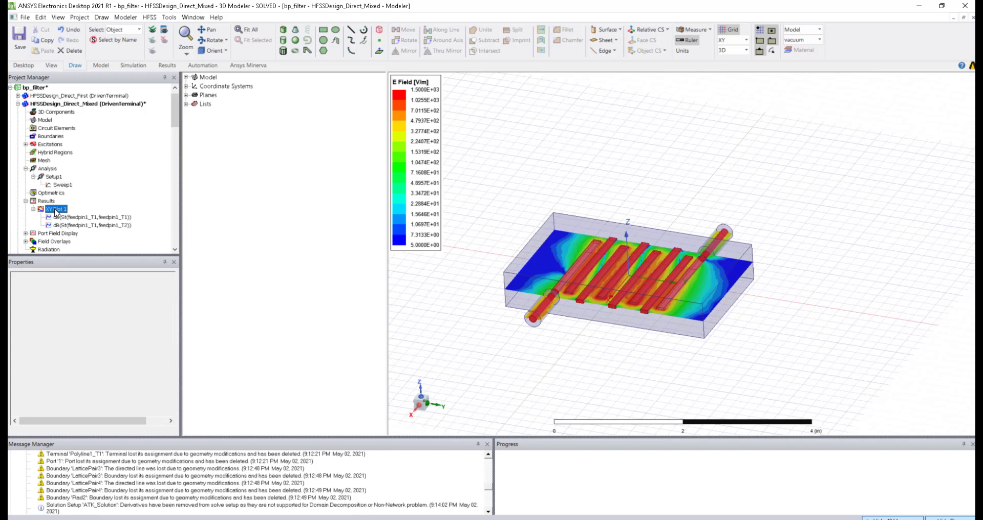
double_click(55, 209)
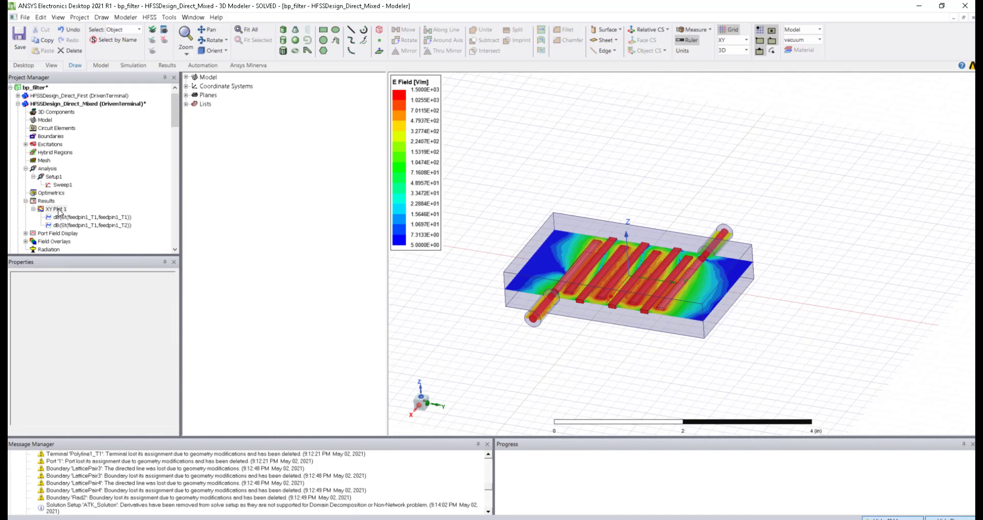
double_click(58, 210)
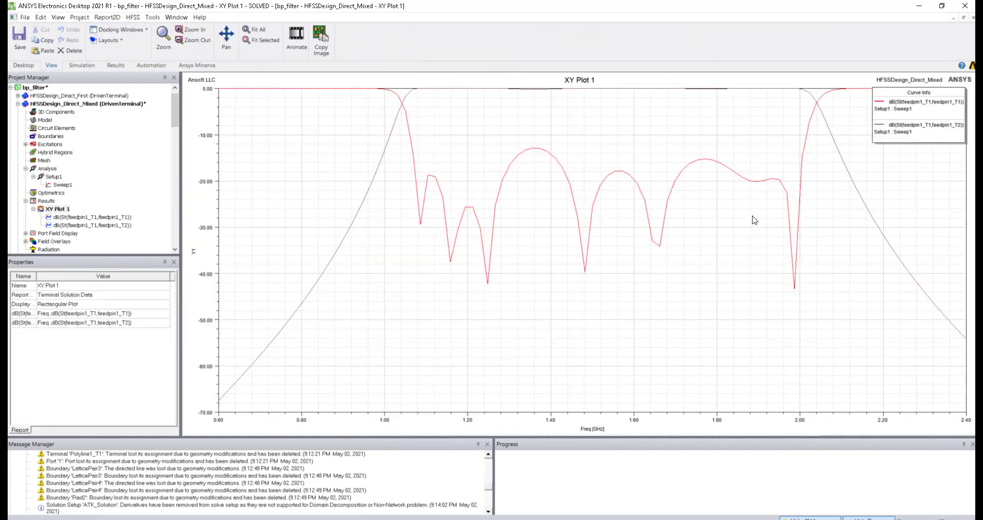
double_click(63, 185)
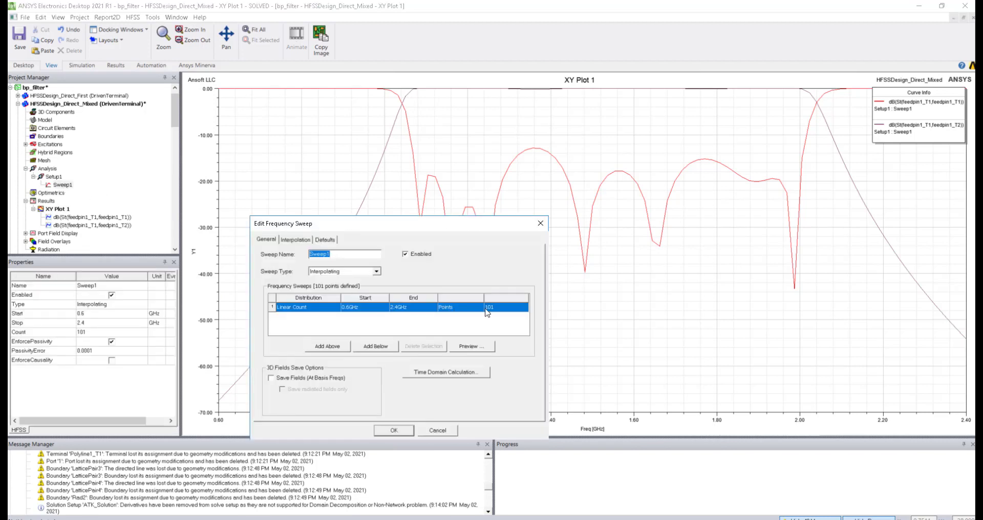
click(489, 309)
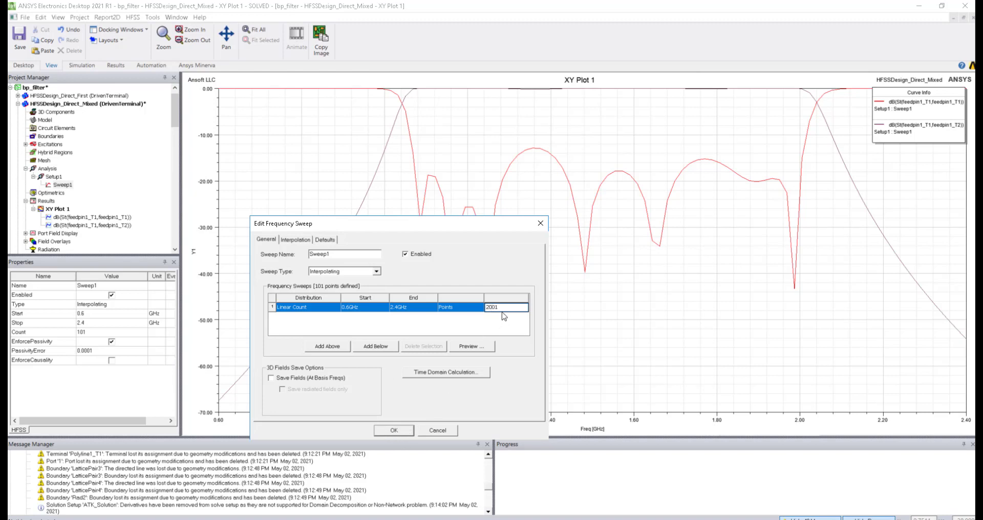
drag(496, 307, 488, 307)
Step: Check the 0.5% error tolerance and 250 max solutions, then apply the 2001-point sweep
click(295, 241)
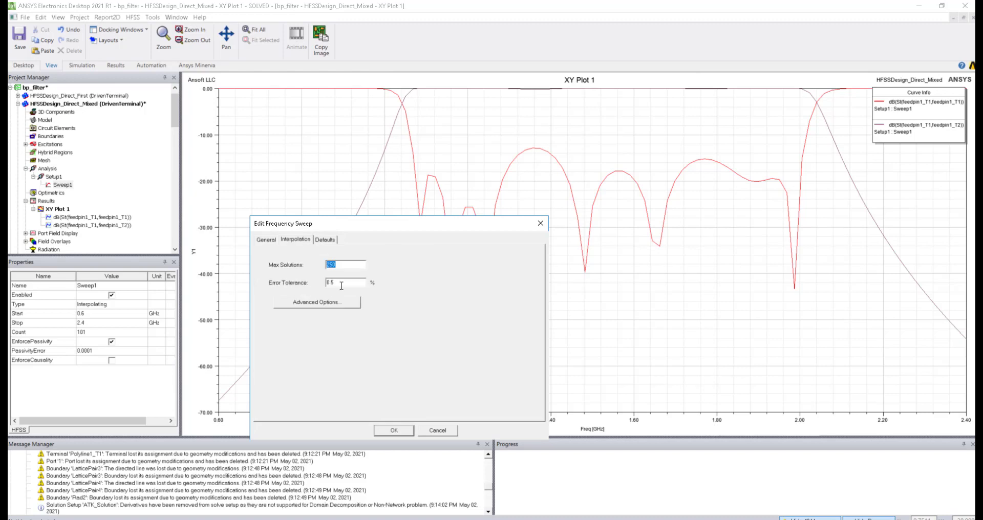
drag(341, 286, 316, 286)
drag(356, 265, 296, 262)
click(337, 283)
key(shift+Tab)
click(266, 240)
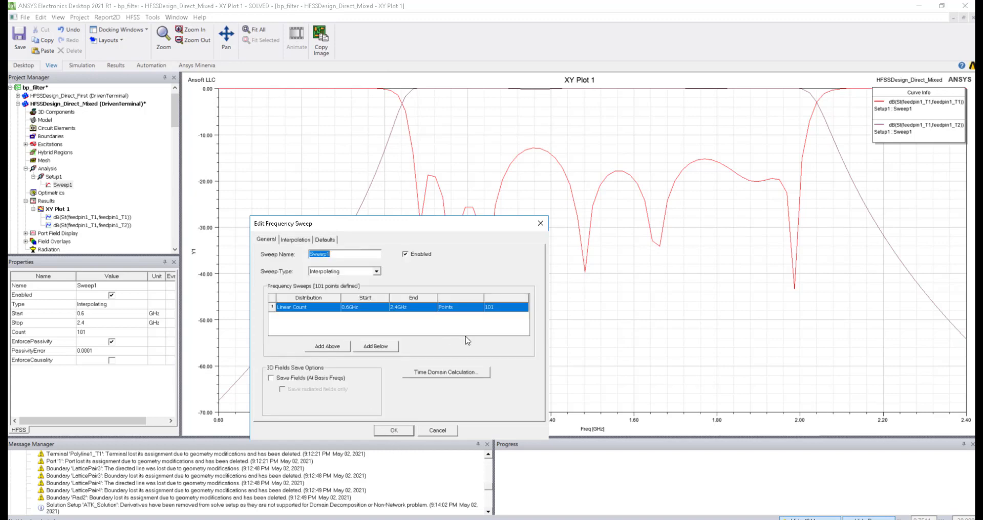
double_click(506, 307)
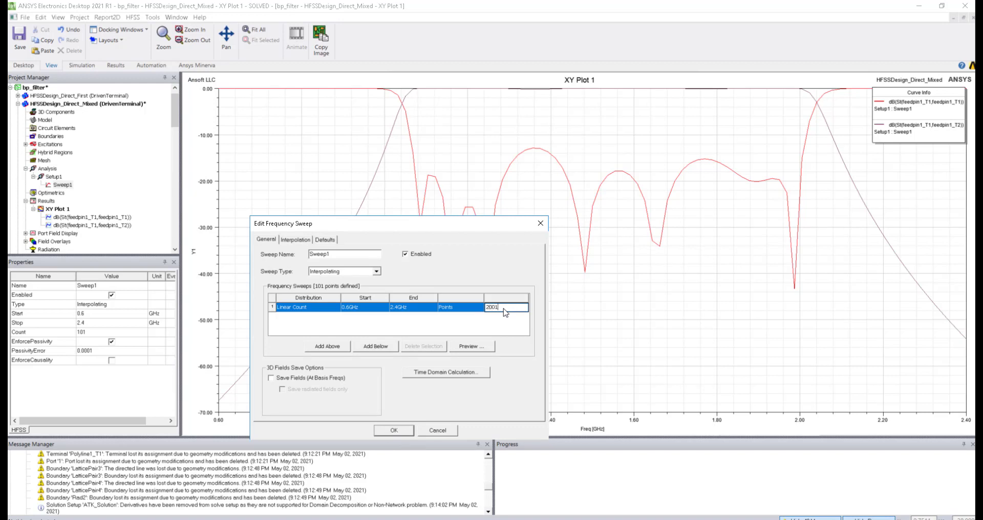
click(394, 430)
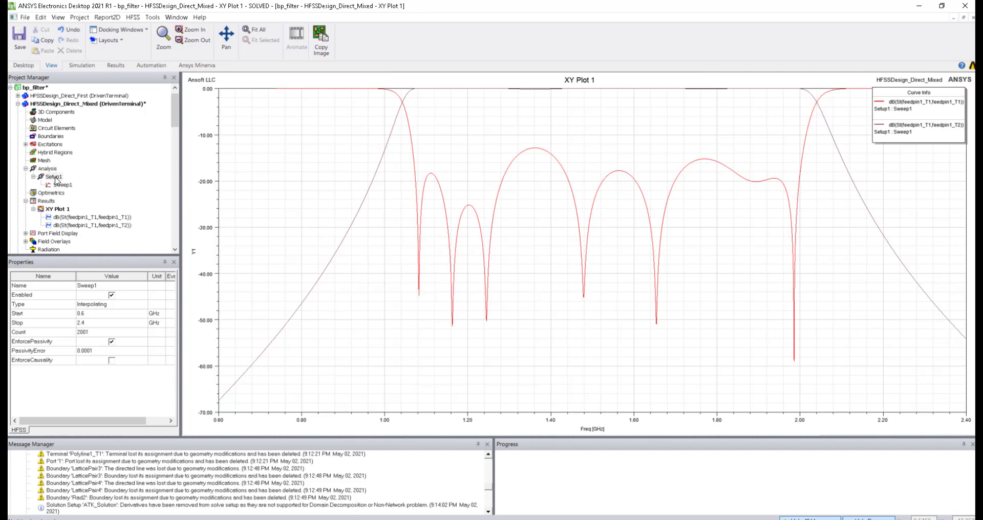
click(54, 177)
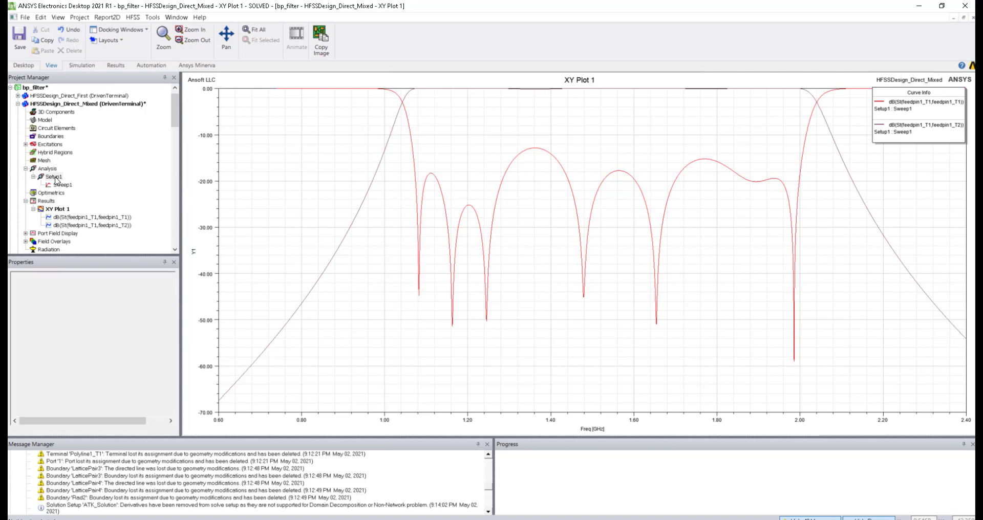
right_click(55, 179)
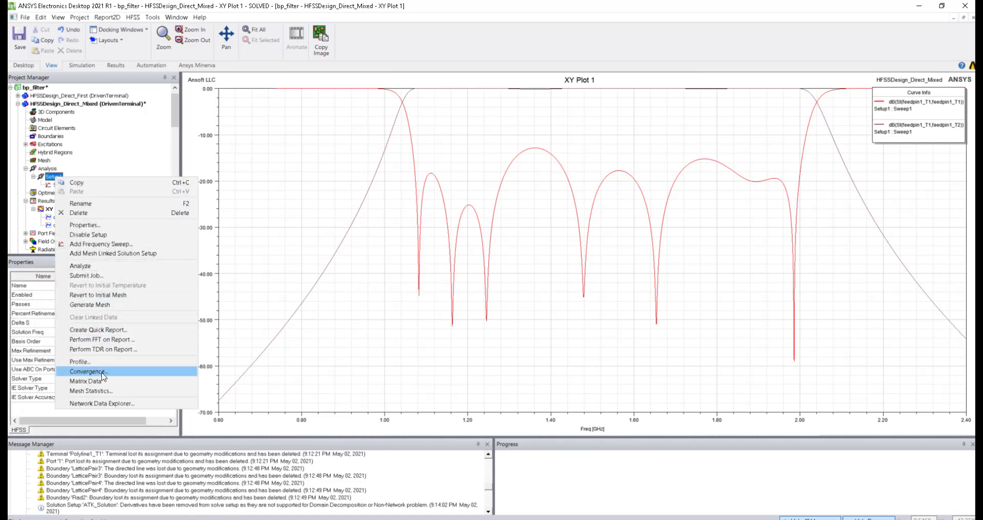
click(229, 373)
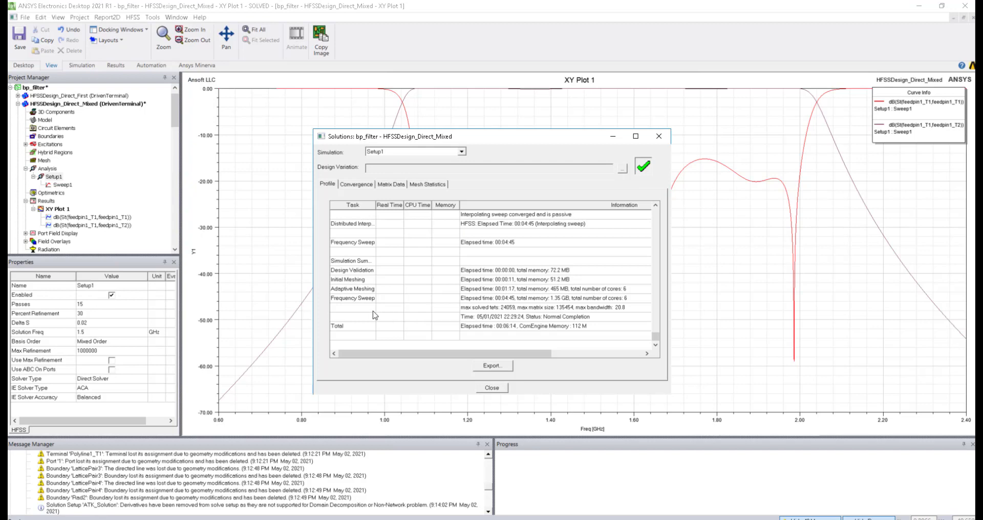
scroll(498, 291, up, 4)
scroll(502, 296, up, 8)
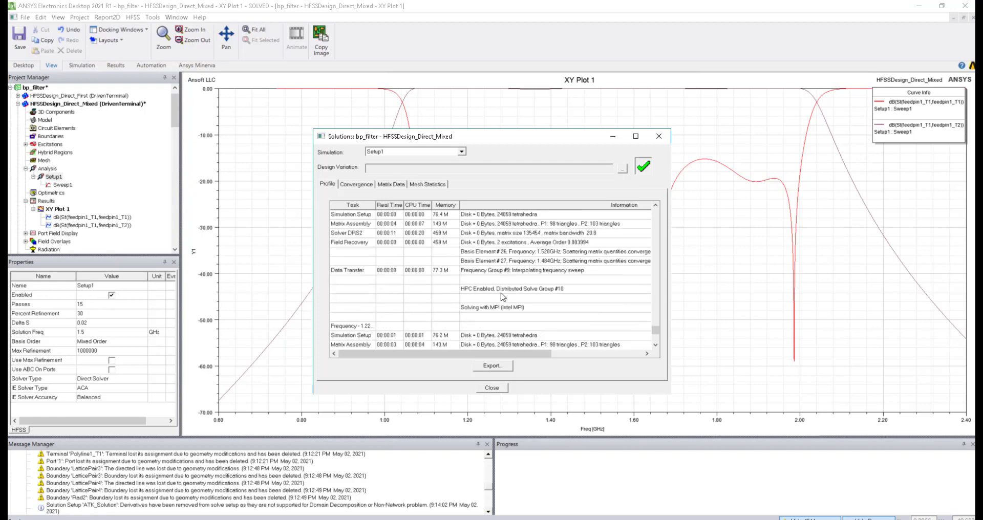
scroll(502, 297, up, 1)
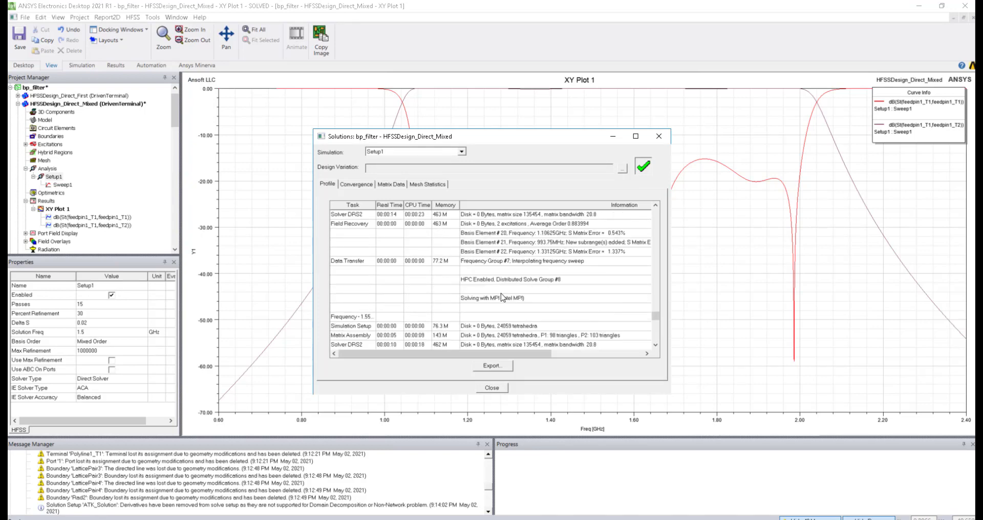
scroll(502, 297, up, 5)
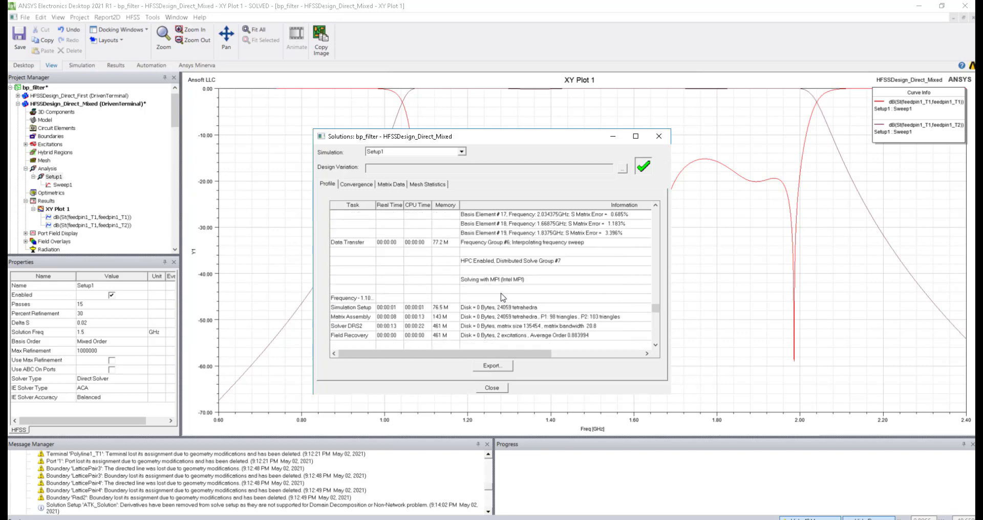
scroll(502, 297, up, 8)
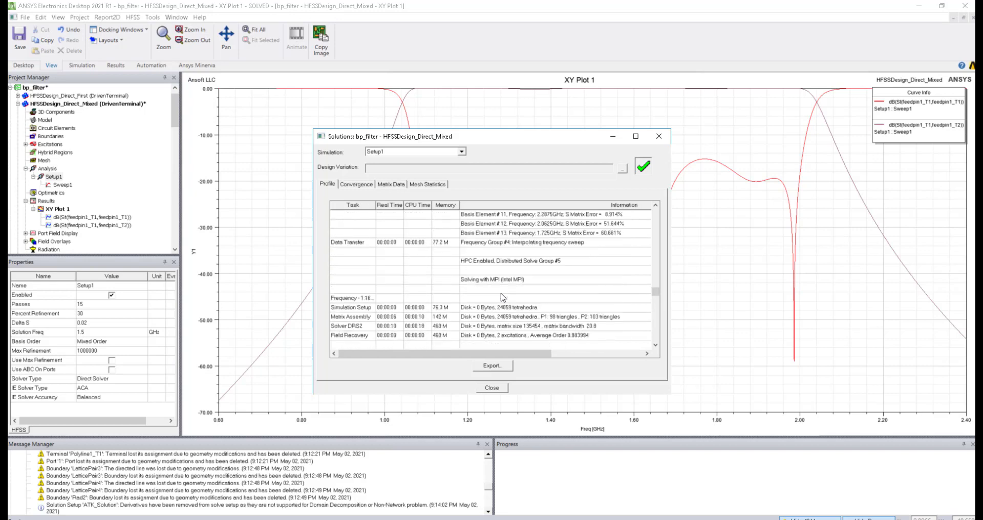
scroll(503, 297, up, 8)
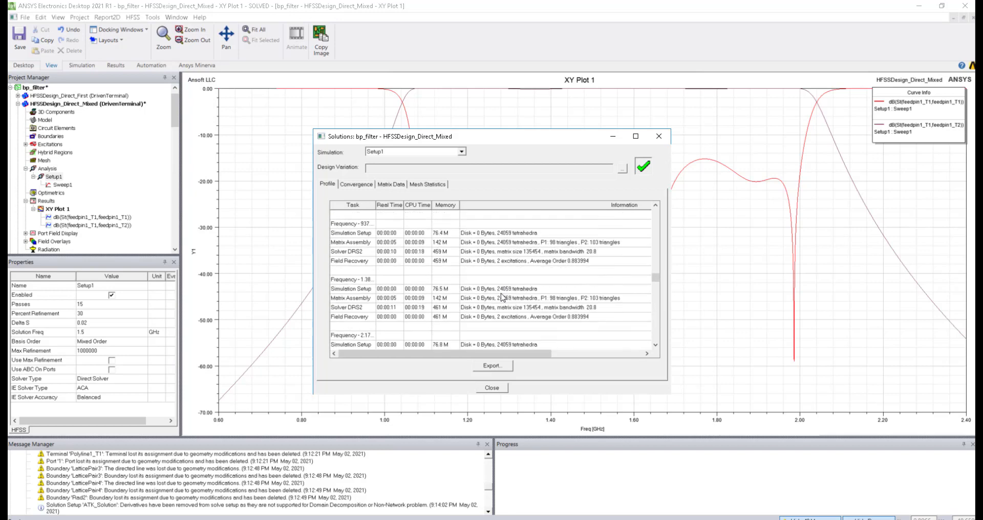
scroll(503, 297, up, 8)
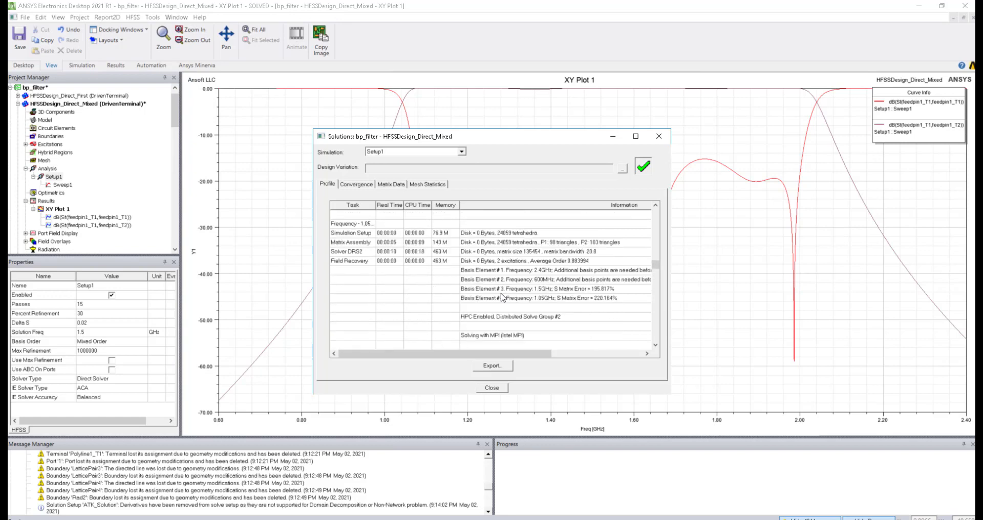
scroll(482, 297, up, 8)
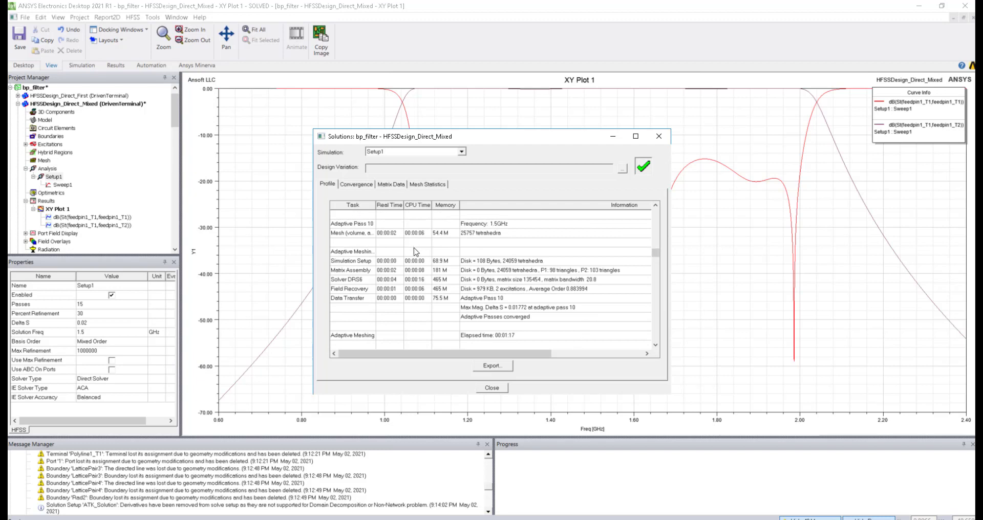
scroll(487, 297, down, 3)
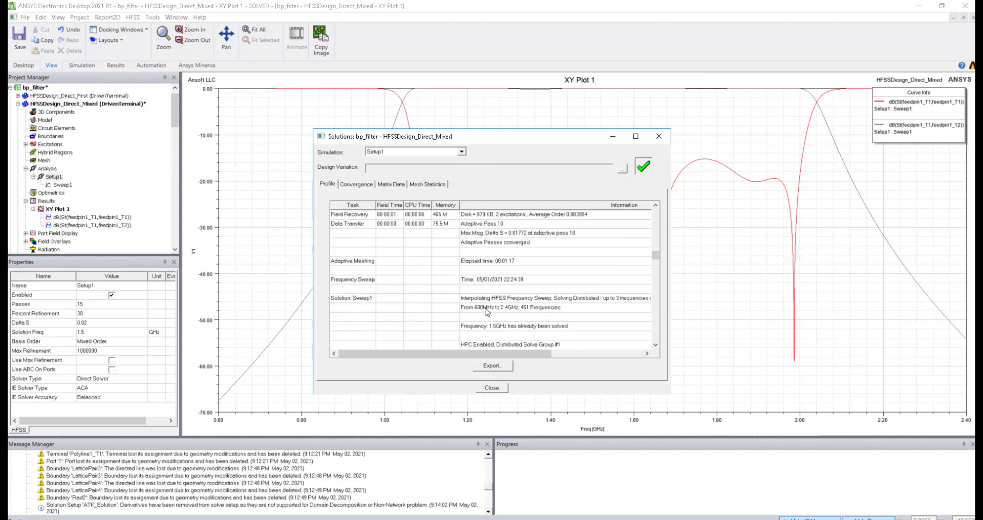
click(605, 300)
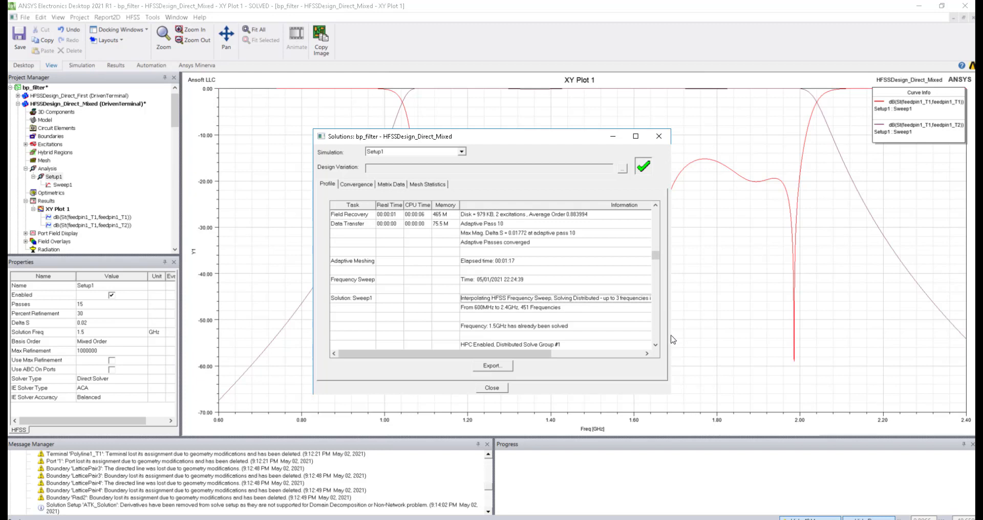
drag(674, 339, 785, 331)
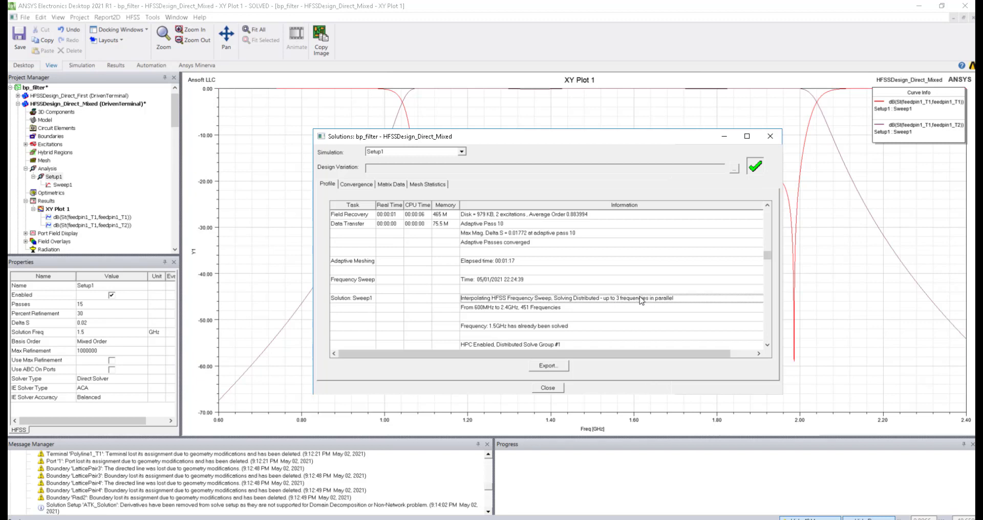
scroll(552, 320, down, 5)
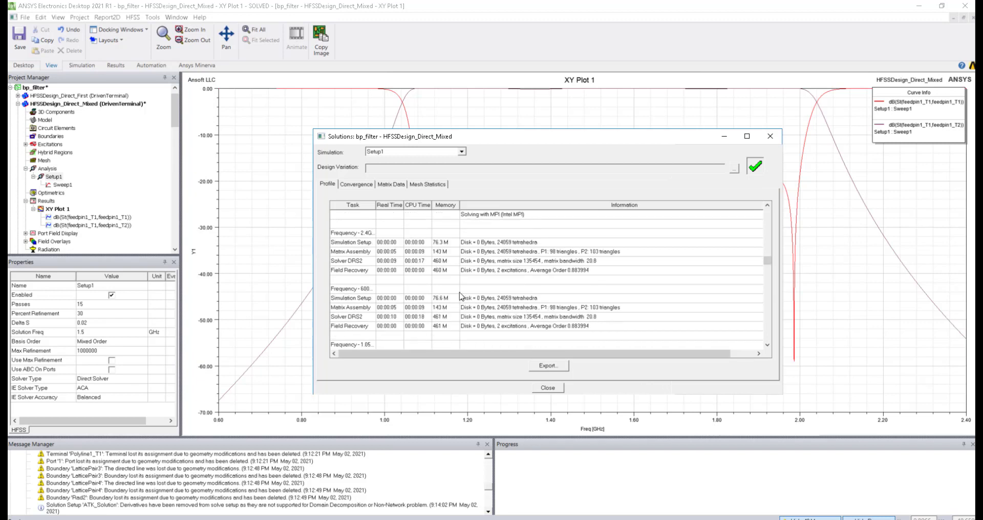
scroll(373, 252, down, 5)
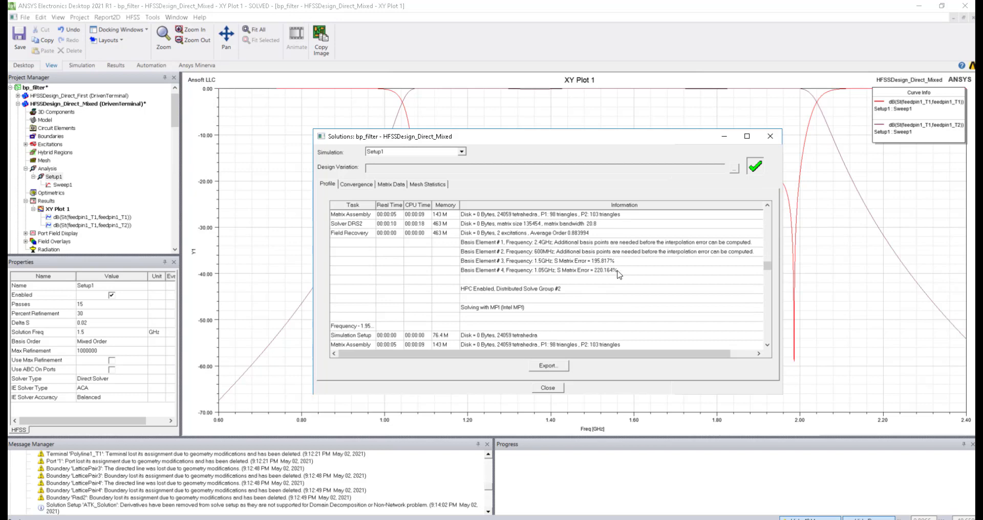
drag(766, 267, 773, 318)
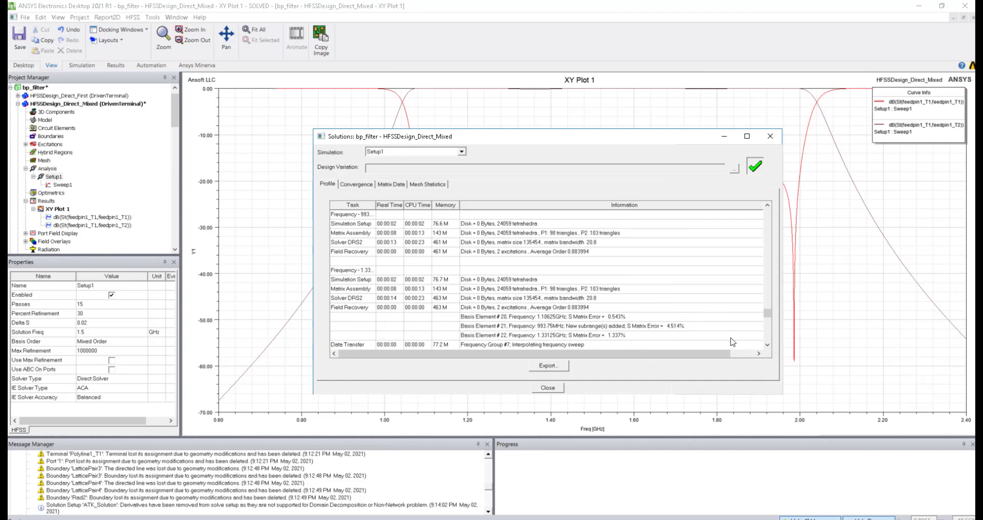
drag(768, 323, 765, 343)
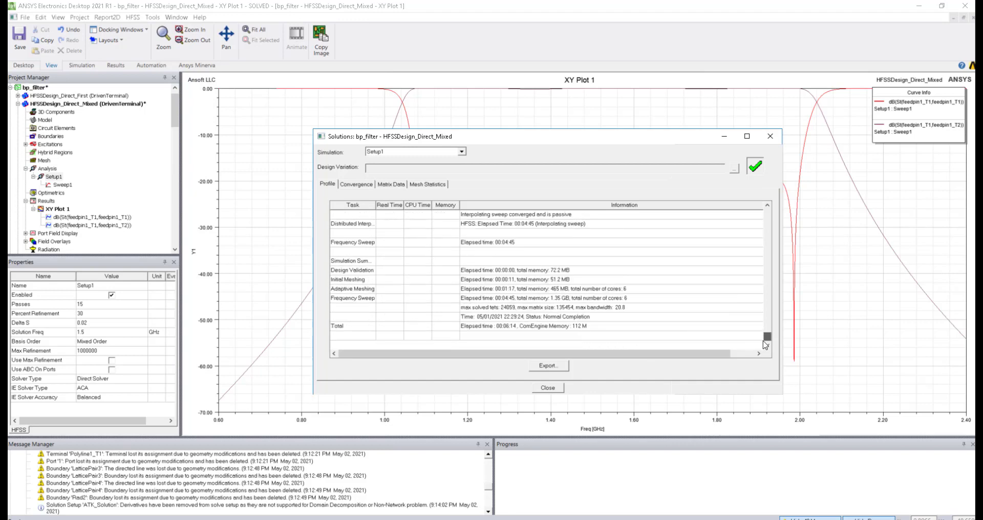
scroll(554, 309, up, 3)
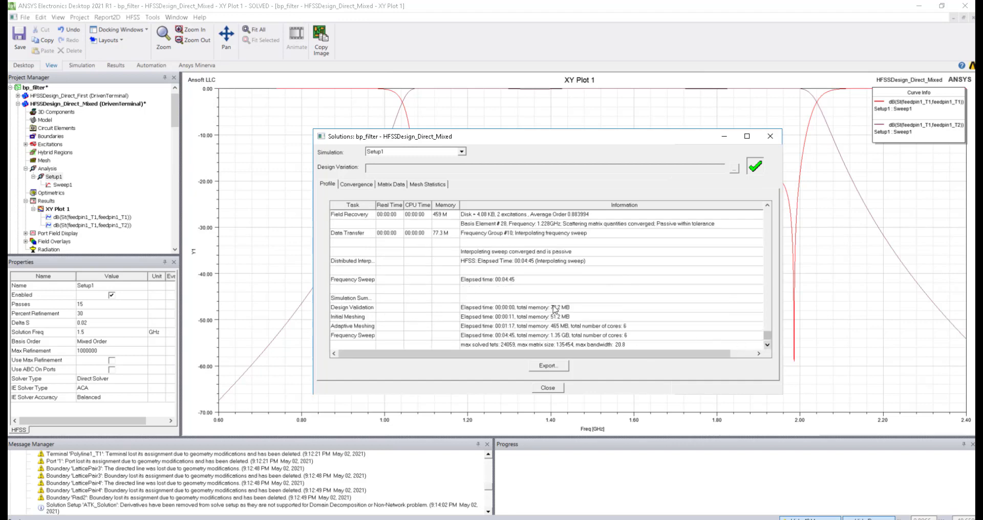
scroll(593, 257, up, 3)
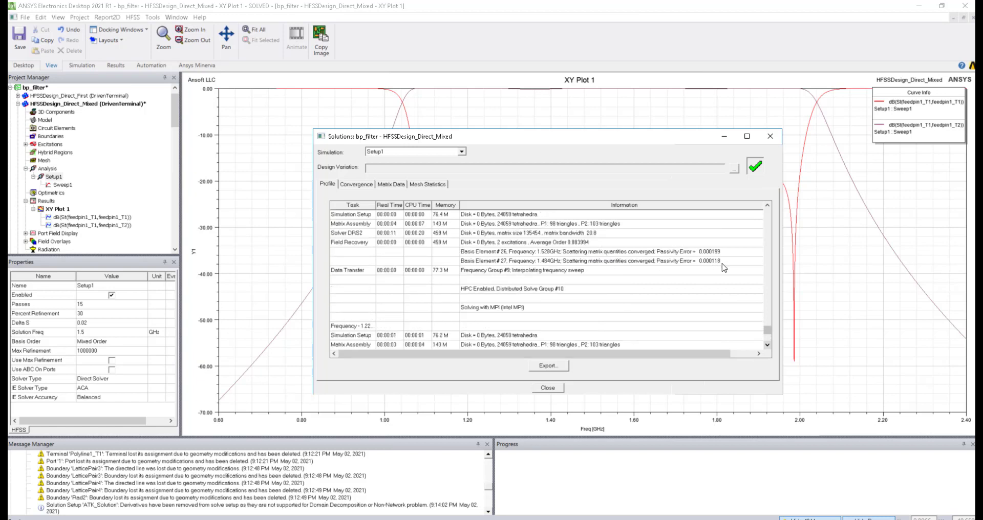
scroll(604, 276, down, 5)
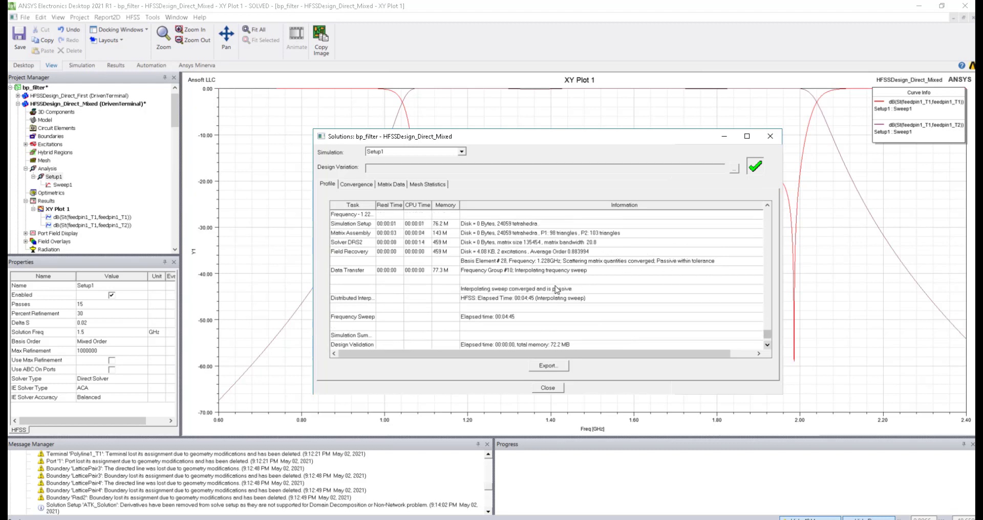
click(546, 389)
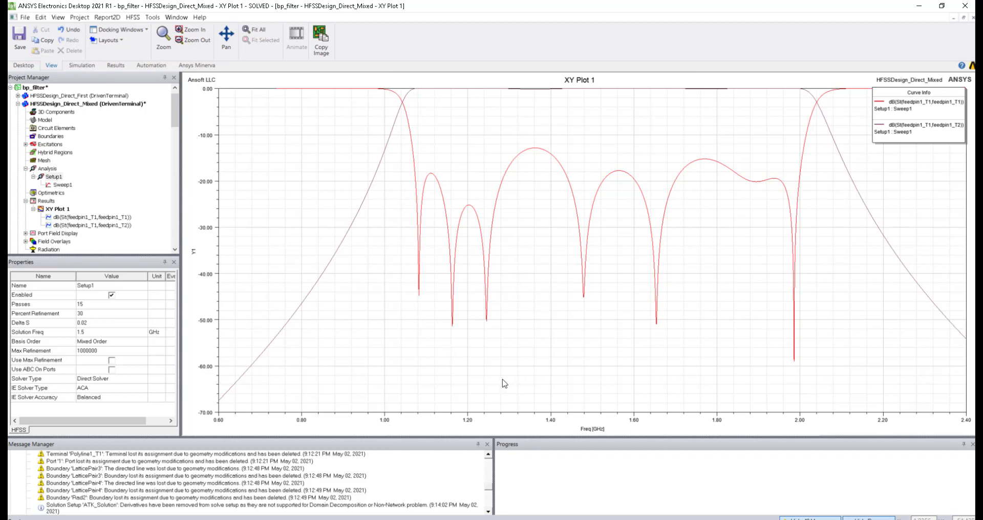
Step: Recheck Setup1's solution profile table, then select Setup1 to show its properties
double_click(55, 178)
right_click(57, 179)
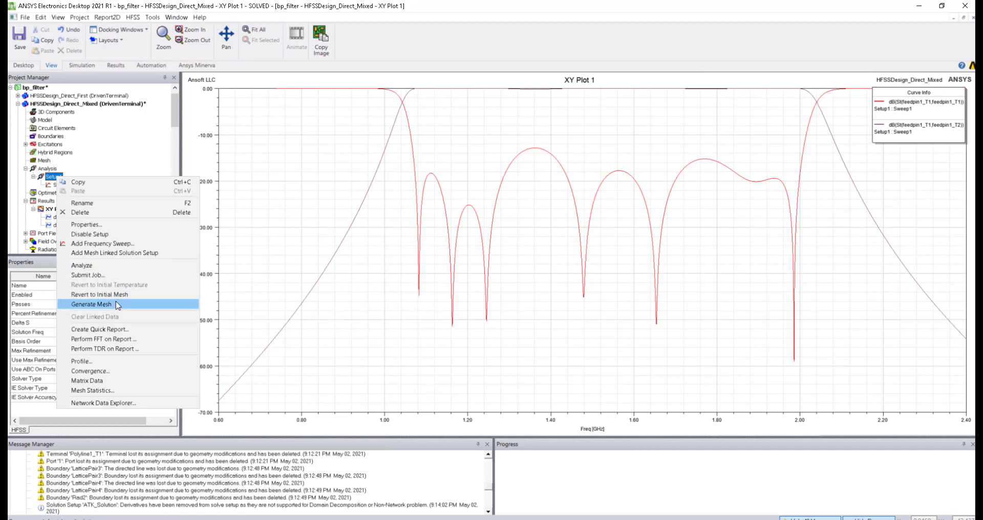
click(119, 364)
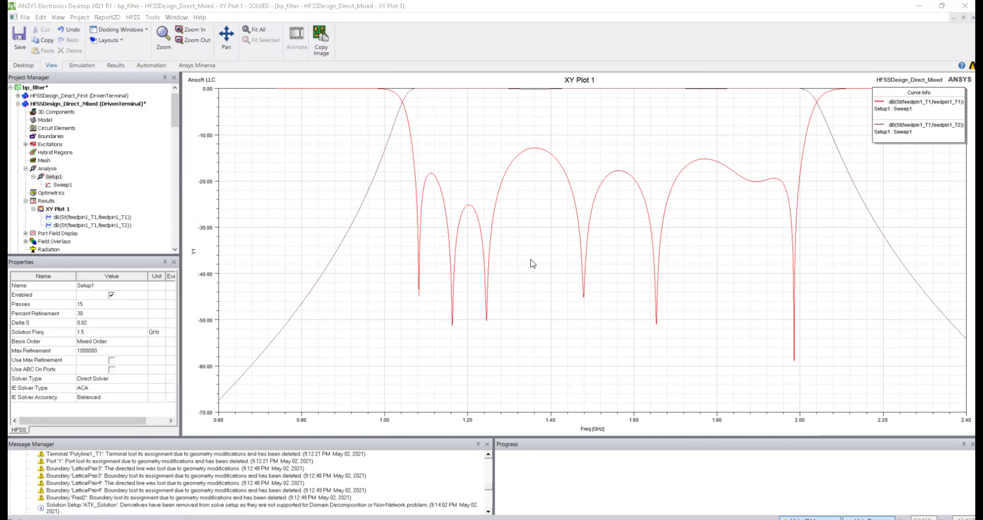
scroll(523, 271, up, 3)
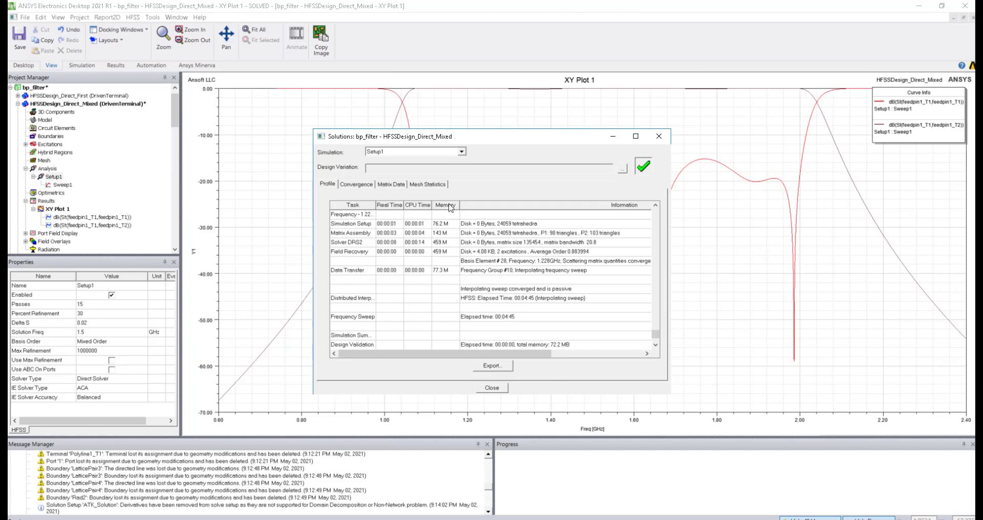
click(492, 388)
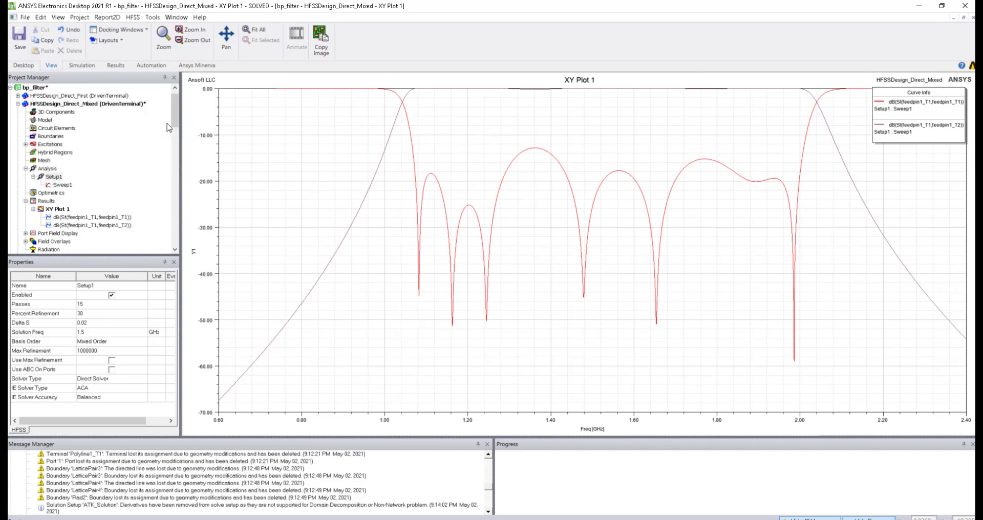
click(59, 177)
Step: Switch Setup1's solver option from Direct to Iterative Solver with relative residual 1e-06
click(63, 96)
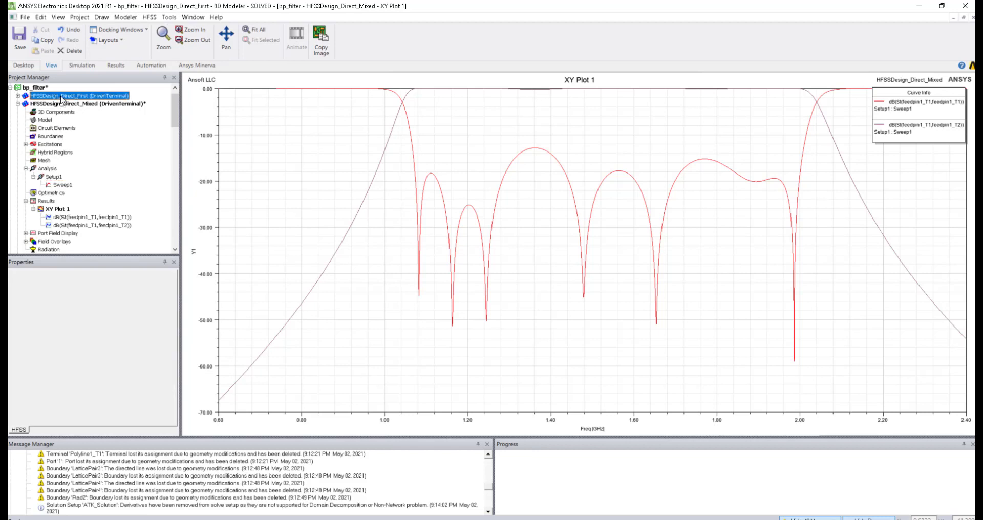
double_click(54, 177)
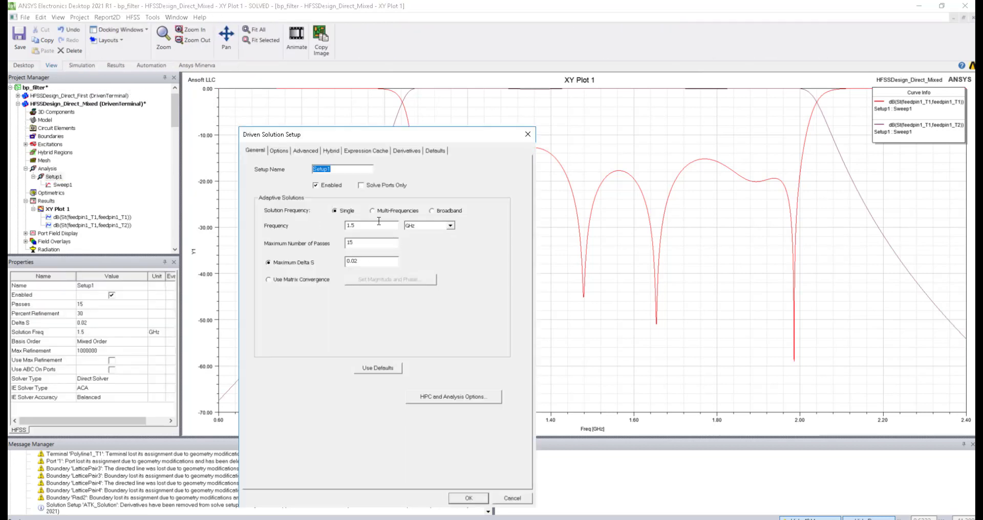
click(279, 150)
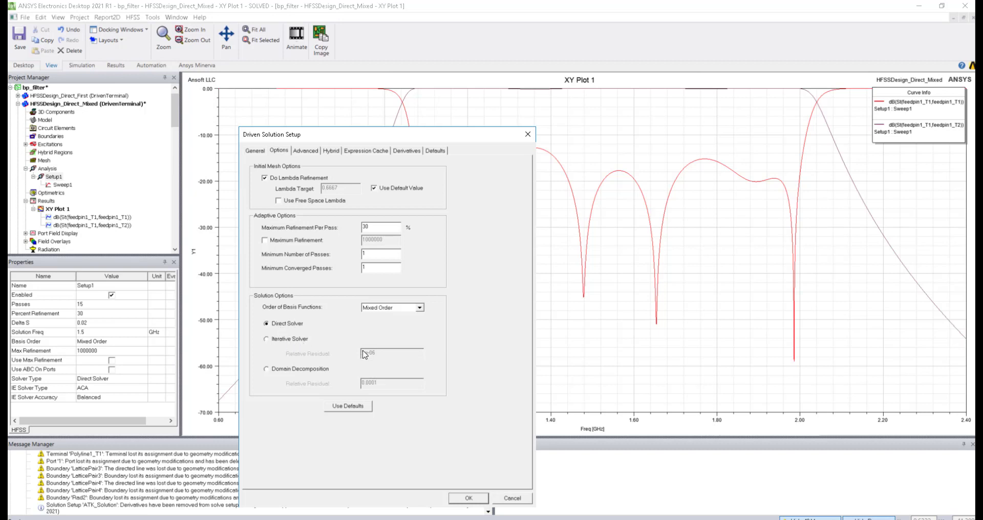
click(266, 340)
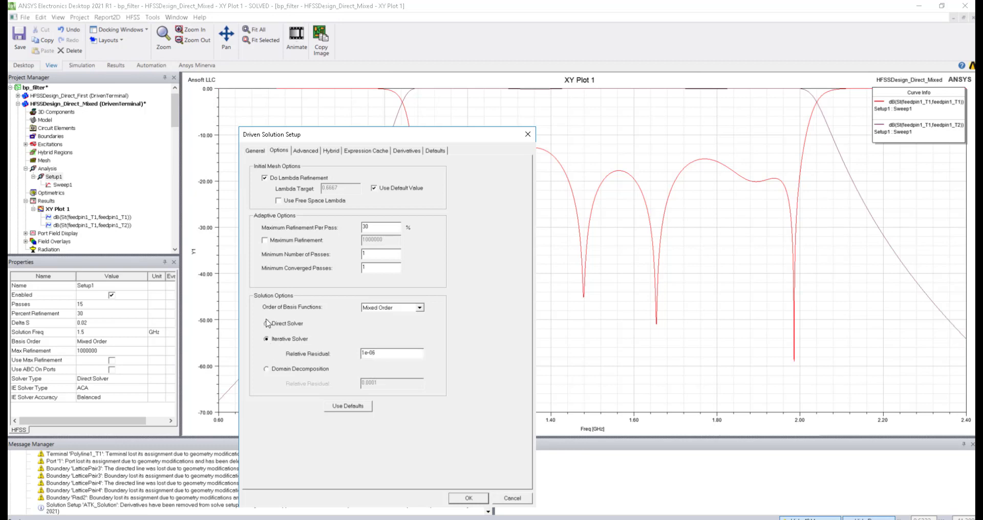